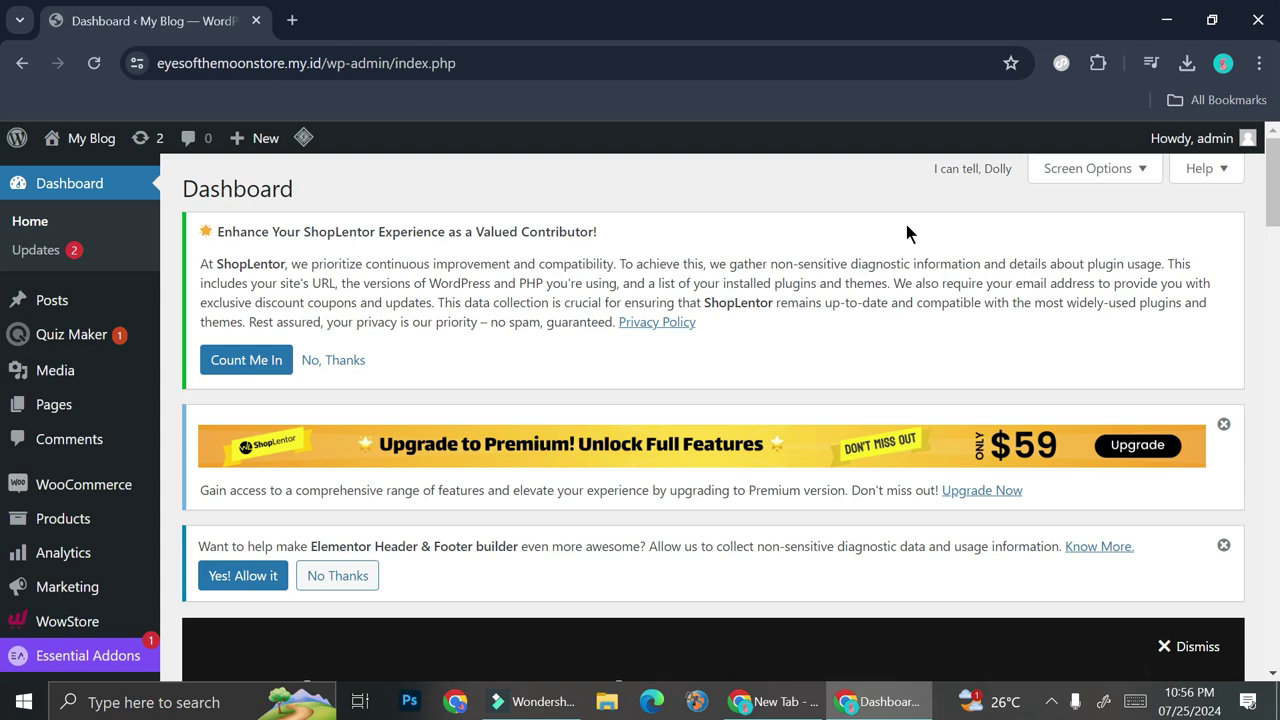
Open the Add New Plugin page and search the plugin directory for "3d flipbook"
{"action": "scroll", "coordinate": [89, 354], "scroll_direction": "down", "scroll_amount": 4}
{"action": "scroll", "coordinate": [80, 378], "scroll_direction": "down", "scroll_amount": 2}
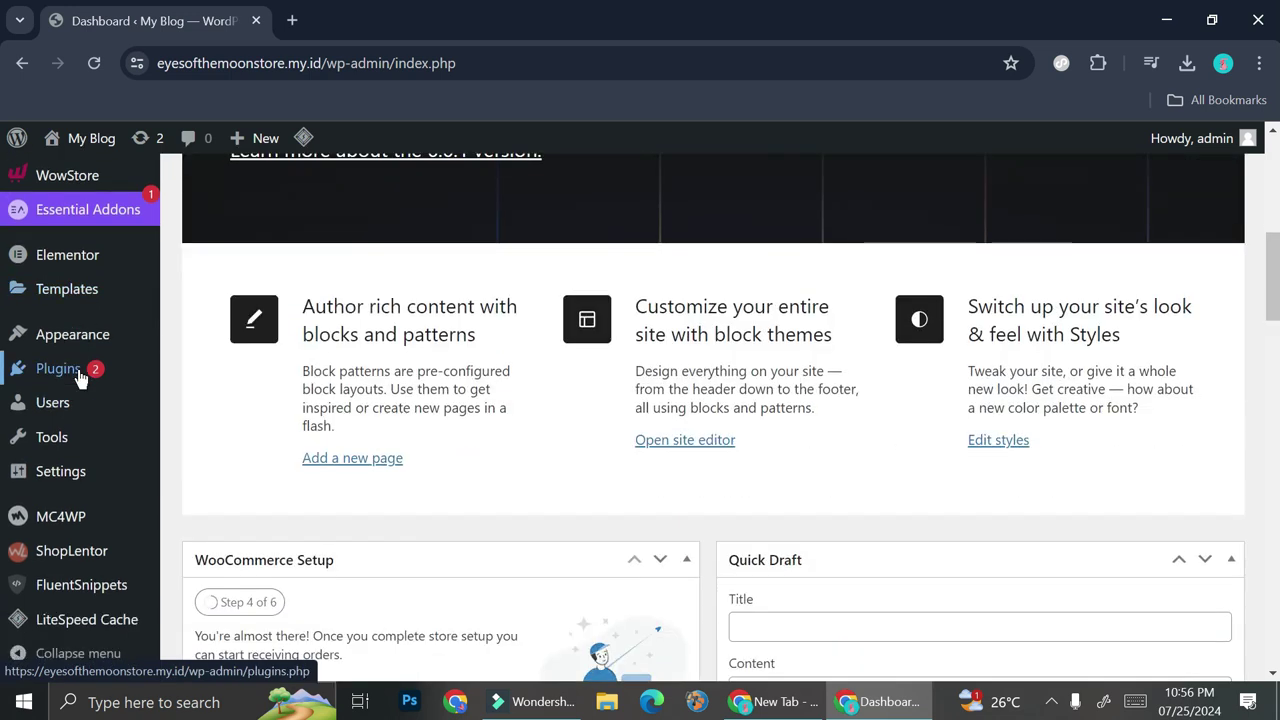
{"action": "mouse_move", "coordinate": [80, 378]}
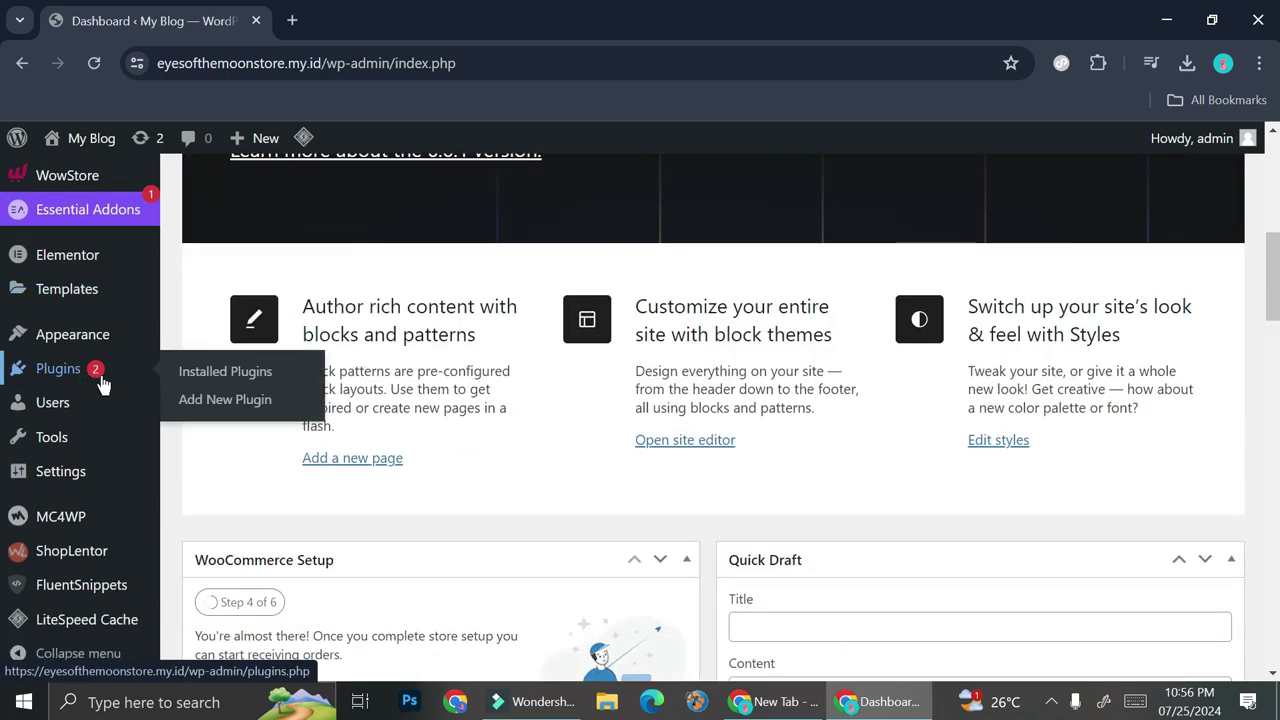
{"action": "left_click", "coordinate": [205, 402]}
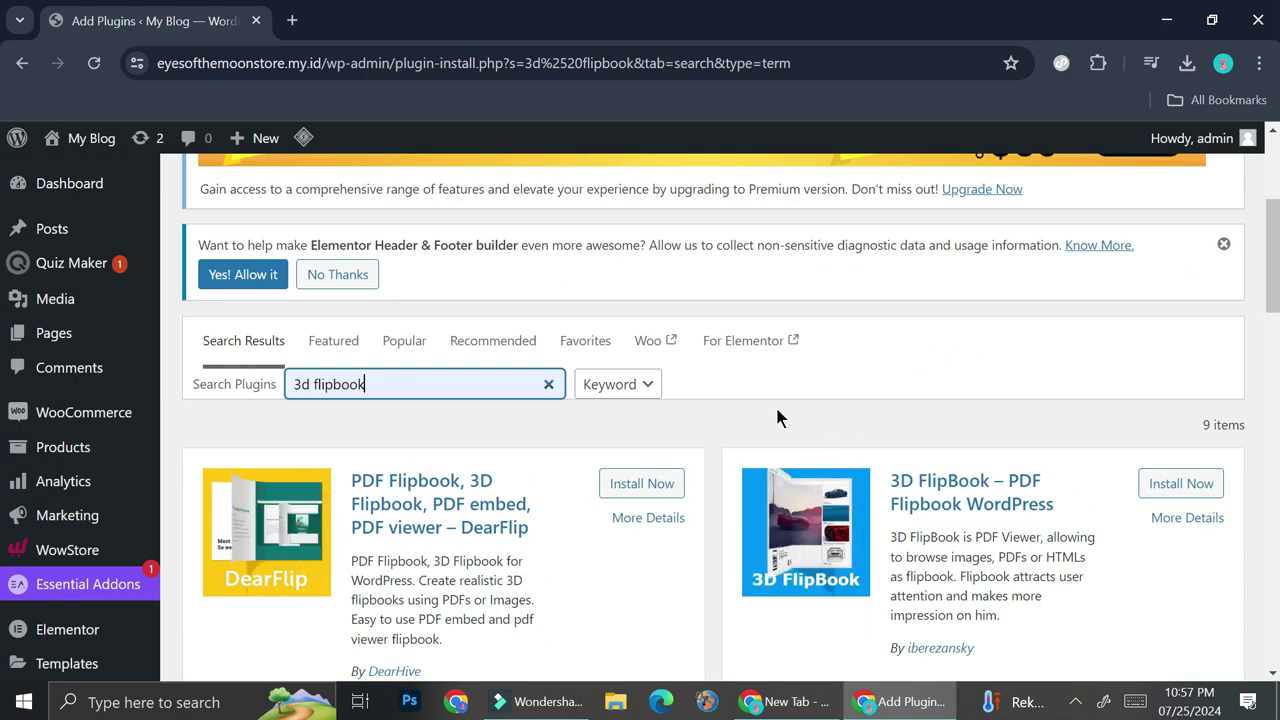
Install and activate the DearFlip plugin "PDF Flipbook, 3D Flipbook, PDF embed, PDF viewer" from the search results
{"action": "scroll", "coordinate": [775, 404], "scroll_direction": "down", "scroll_amount": 2}
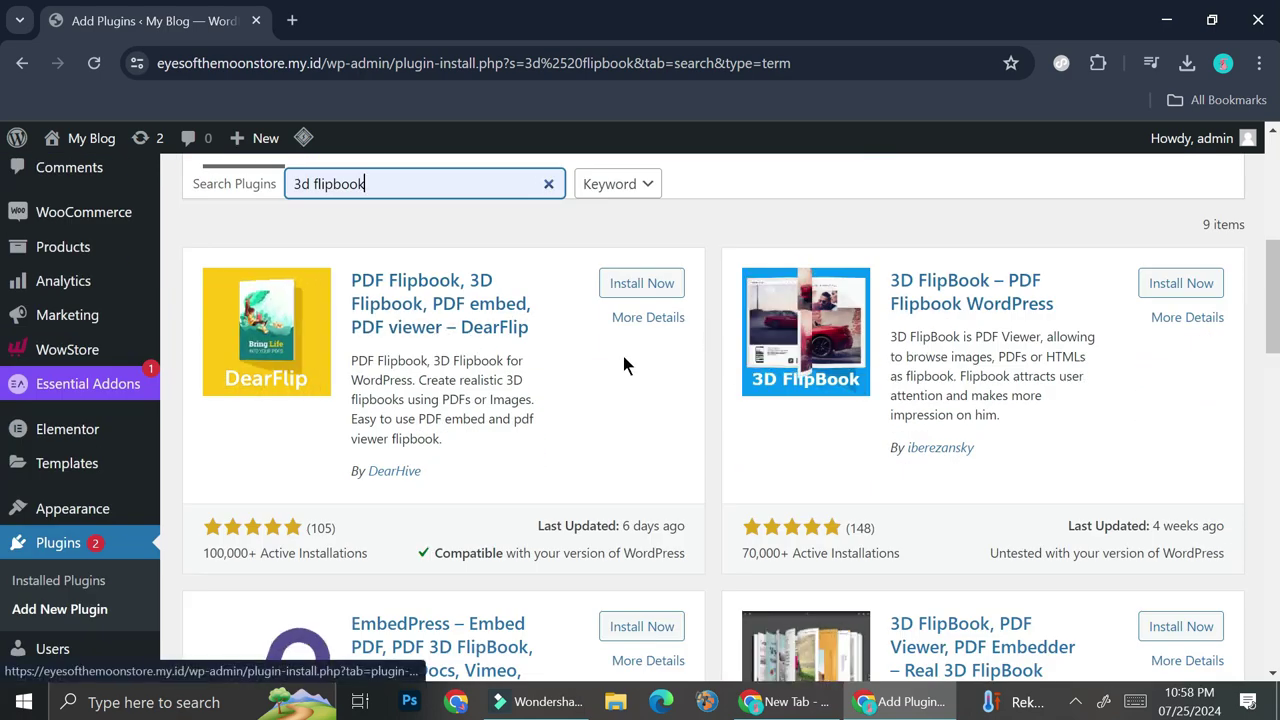
{"action": "scroll", "coordinate": [610, 362], "scroll_direction": "down", "scroll_amount": 3}
{"action": "scroll", "coordinate": [808, 388], "scroll_direction": "down", "scroll_amount": 2}
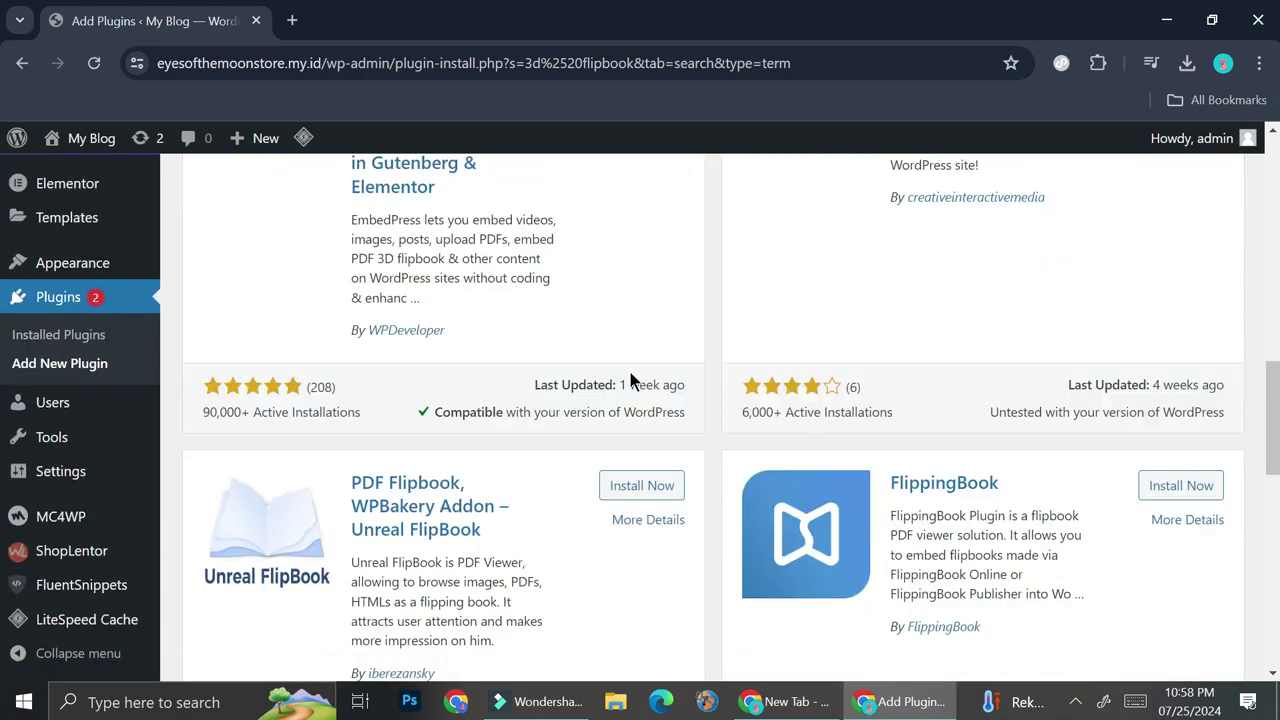
{"action": "scroll", "coordinate": [630, 374], "scroll_direction": "up", "scroll_amount": 3}
{"action": "scroll", "coordinate": [630, 380], "scroll_direction": "up", "scroll_amount": 3}
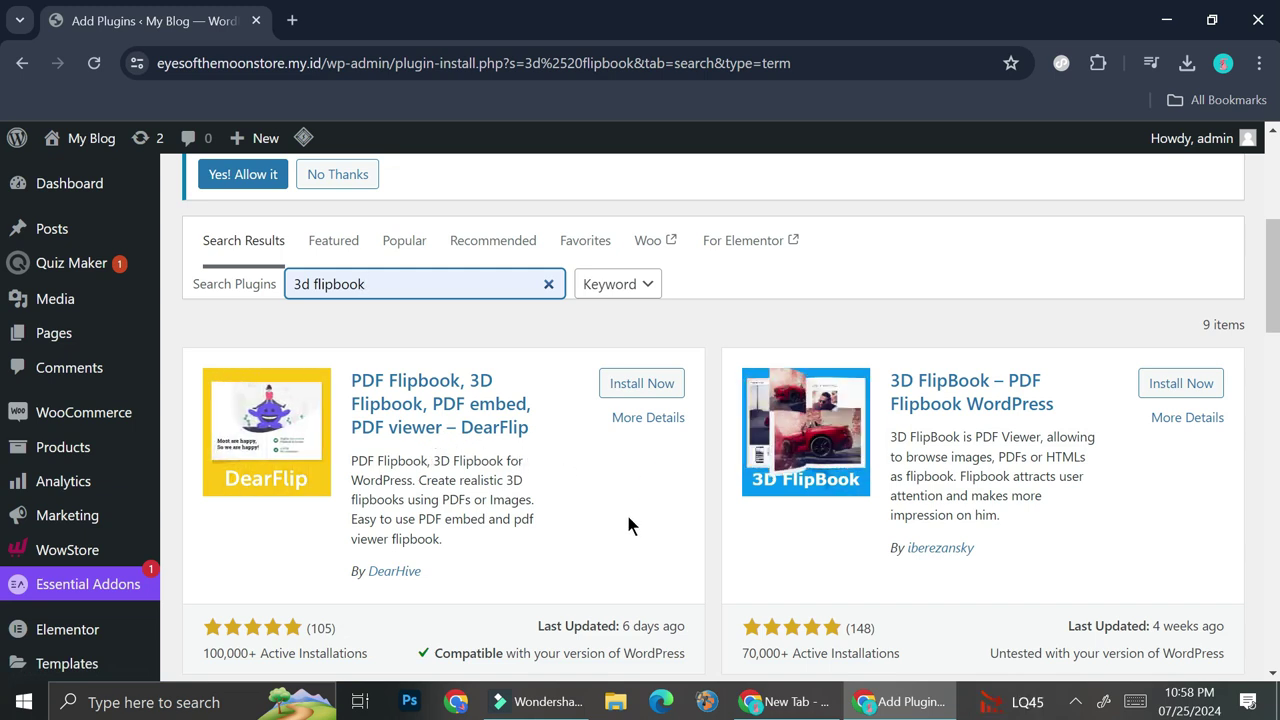
{"action": "left_click", "coordinate": [666, 390]}
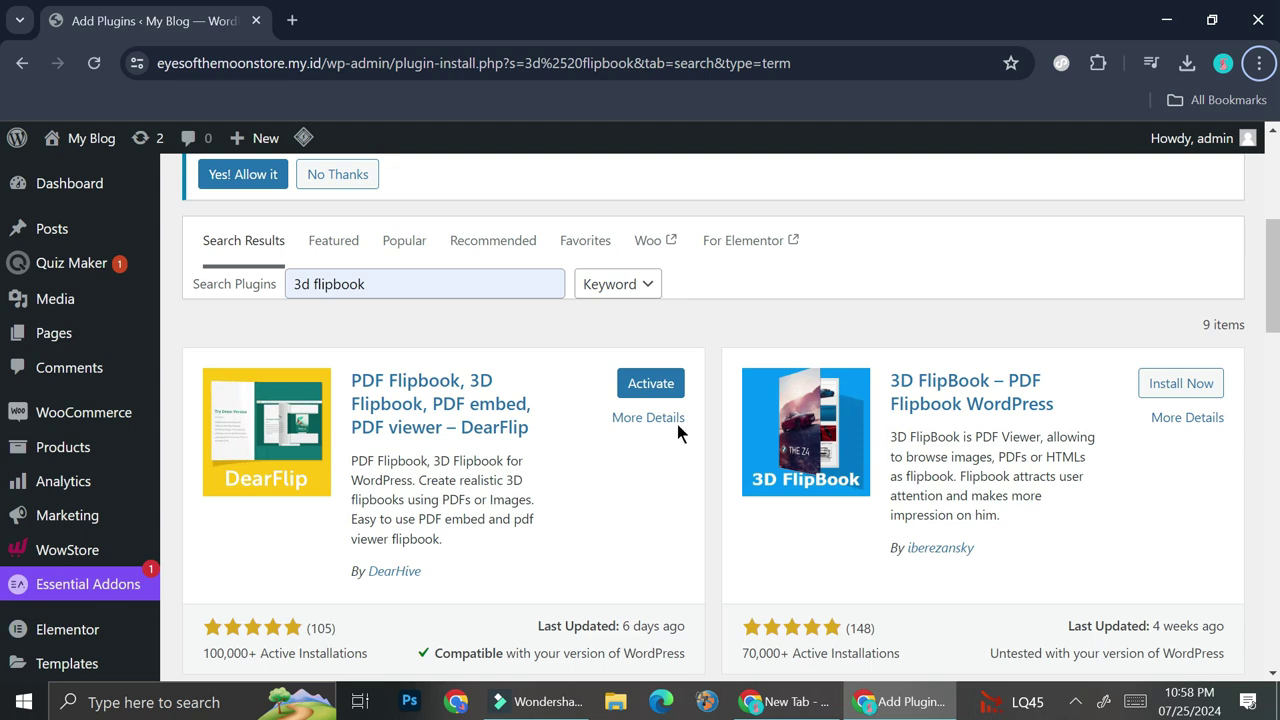
{"action": "left_click", "coordinate": [651, 384]}
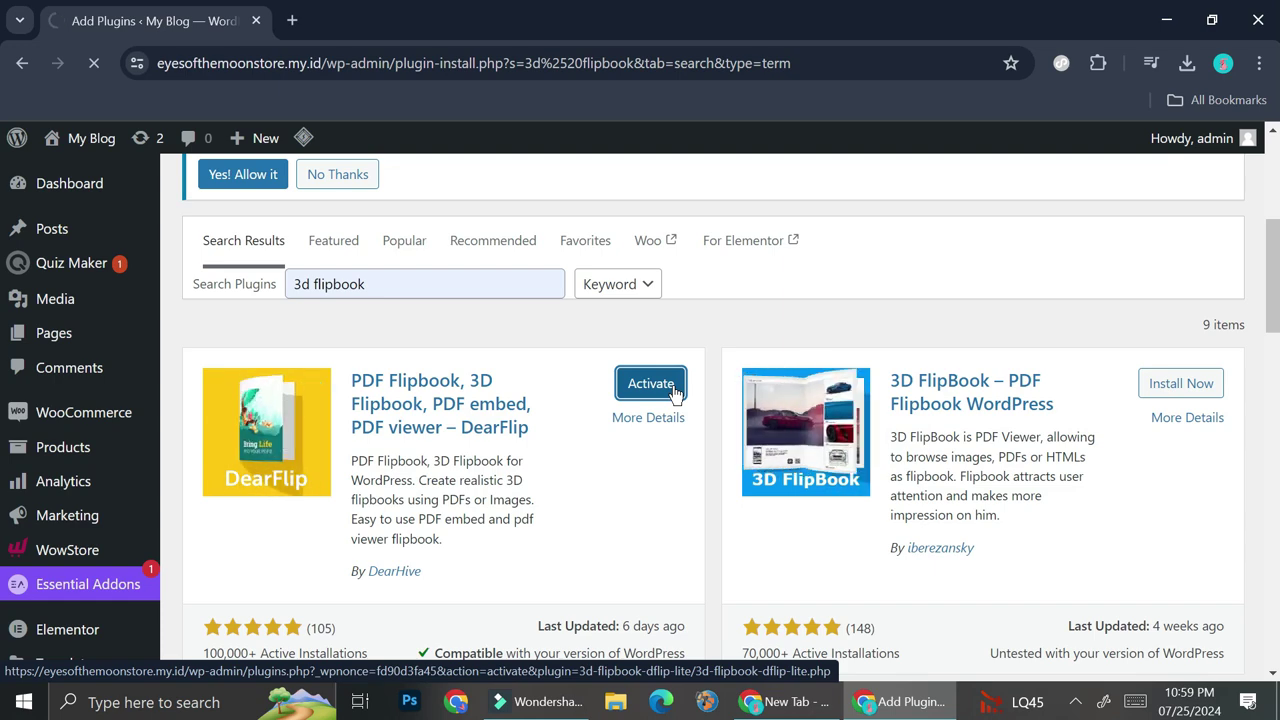
Check the 3D FlipBook : Dflip Lite entry among the installed plugins and open the dFlip Books overview
{"action": "scroll", "coordinate": [581, 443], "scroll_direction": "down", "scroll_amount": 4}
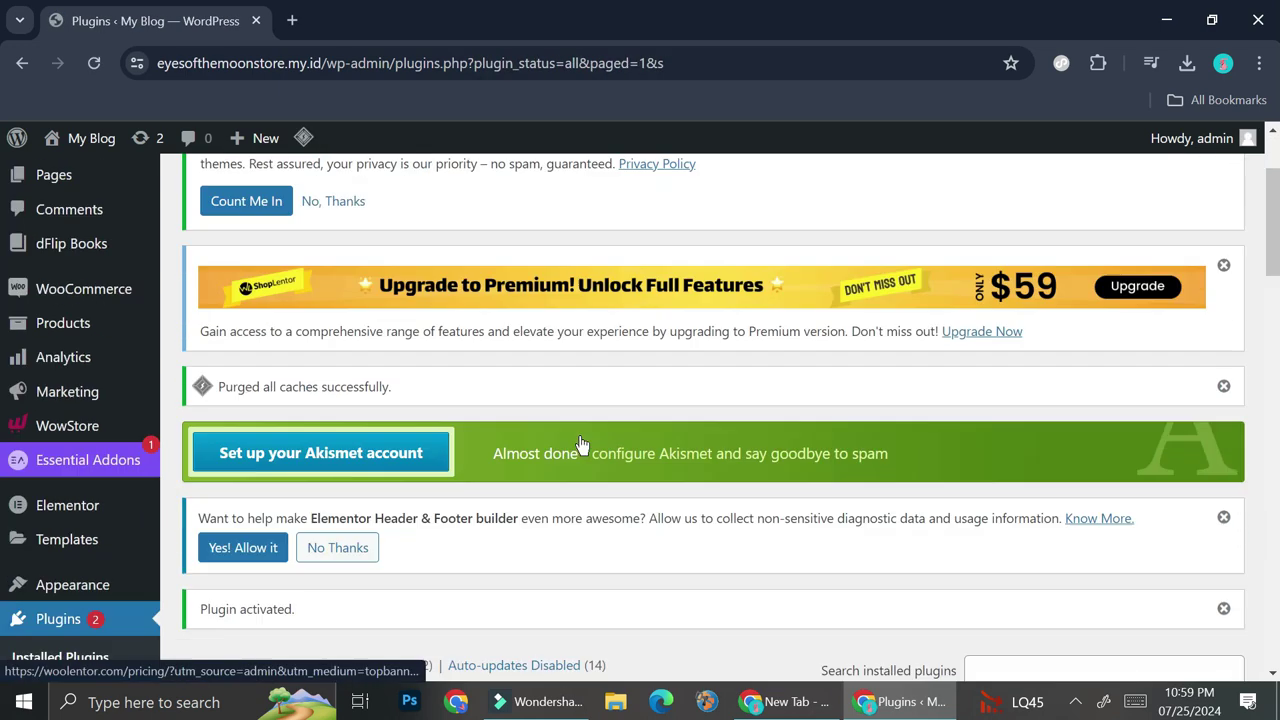
{"action": "scroll", "coordinate": [580, 443], "scroll_direction": "down", "scroll_amount": 2}
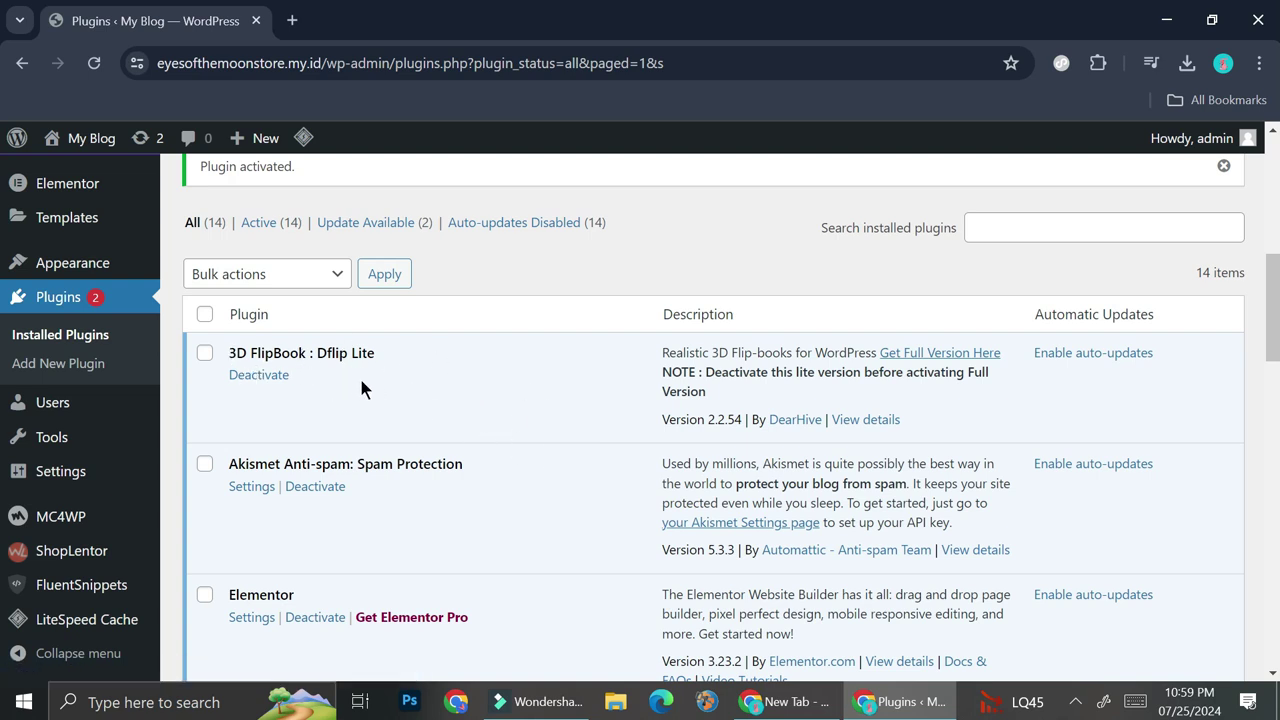
{"action": "scroll", "coordinate": [92, 471], "scroll_direction": "down", "scroll_amount": 4}
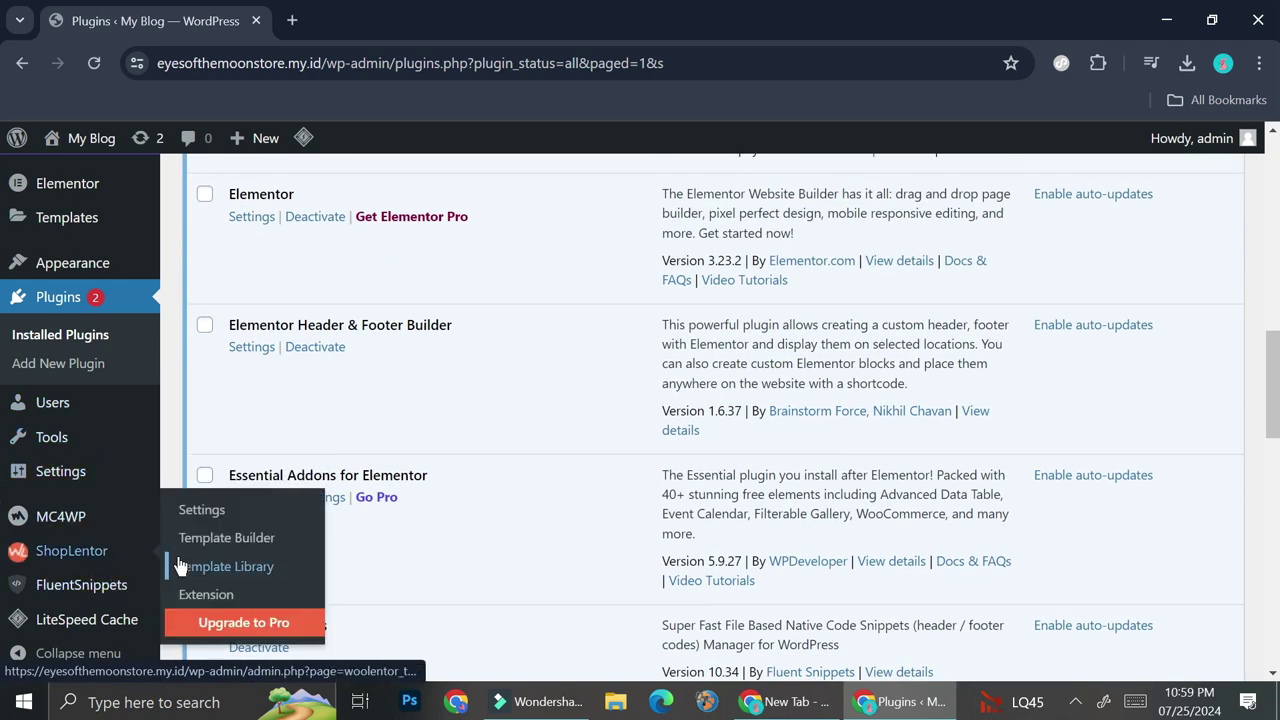
{"action": "scroll", "coordinate": [97, 484], "scroll_direction": "up", "scroll_amount": 1}
{"action": "scroll", "coordinate": [97, 484], "scroll_direction": "up", "scroll_amount": 3}
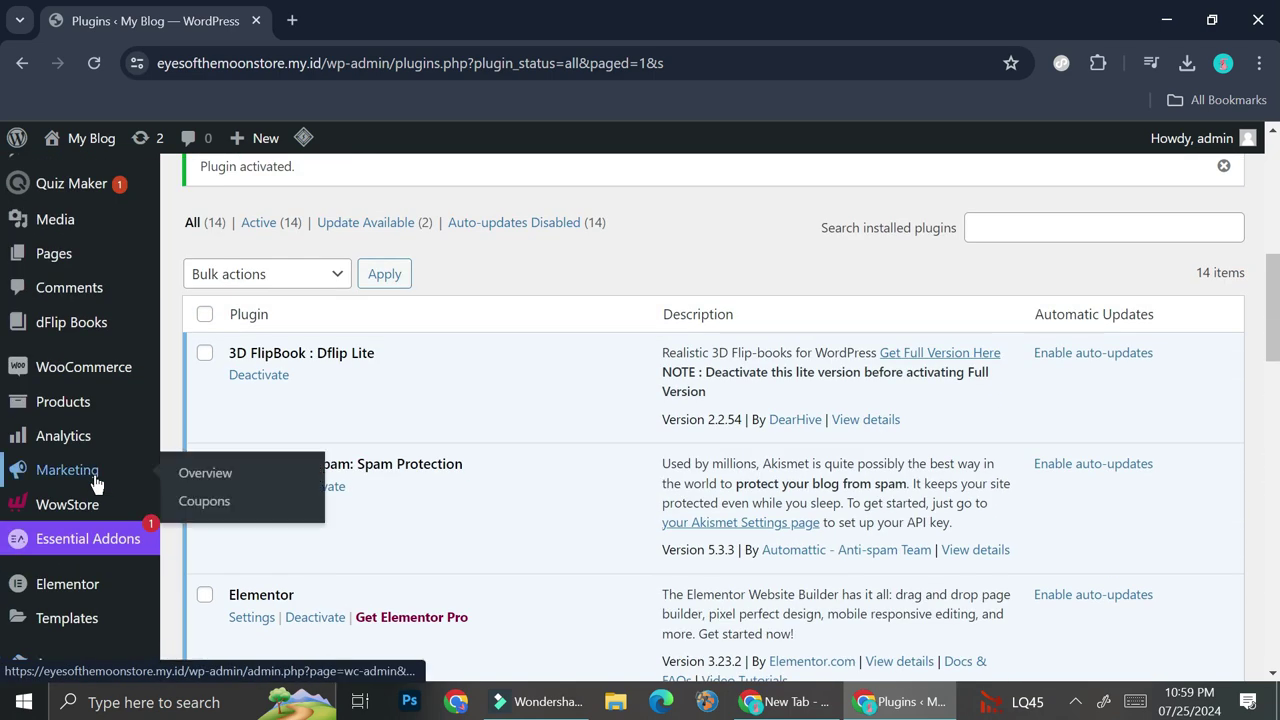
{"action": "mouse_move", "coordinate": [104, 332]}
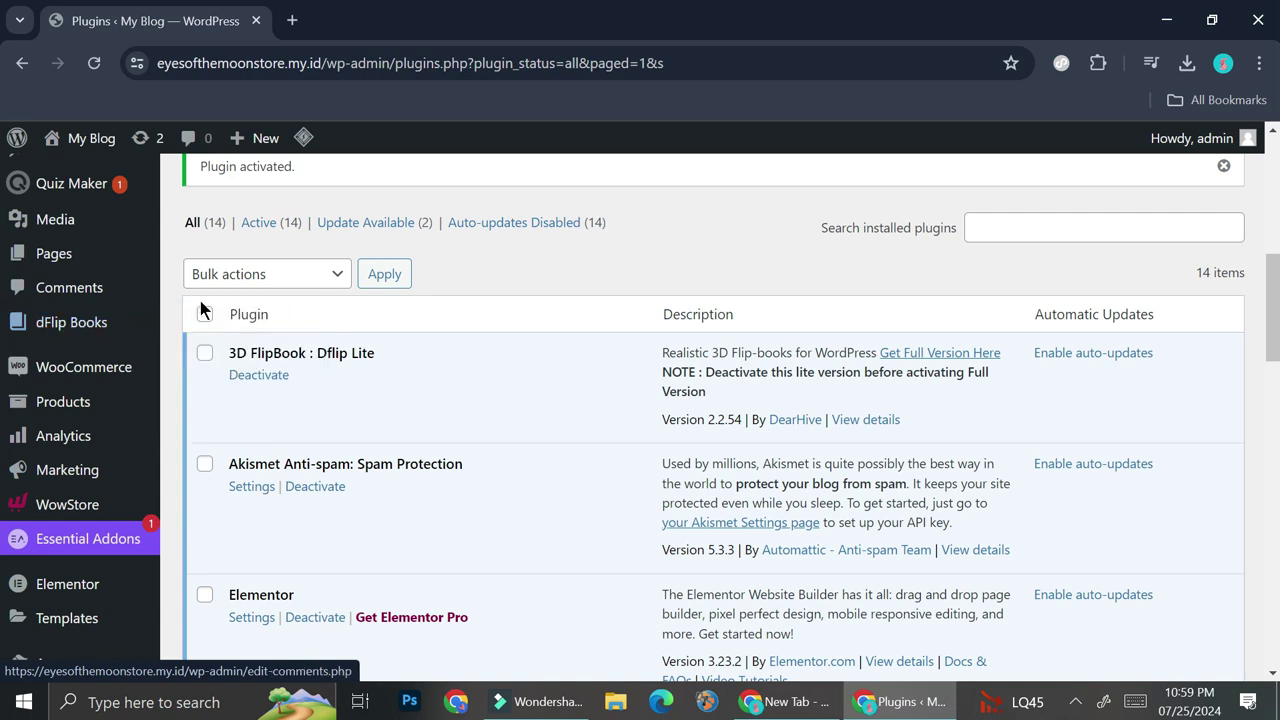
{"action": "left_click", "coordinate": [179, 323]}
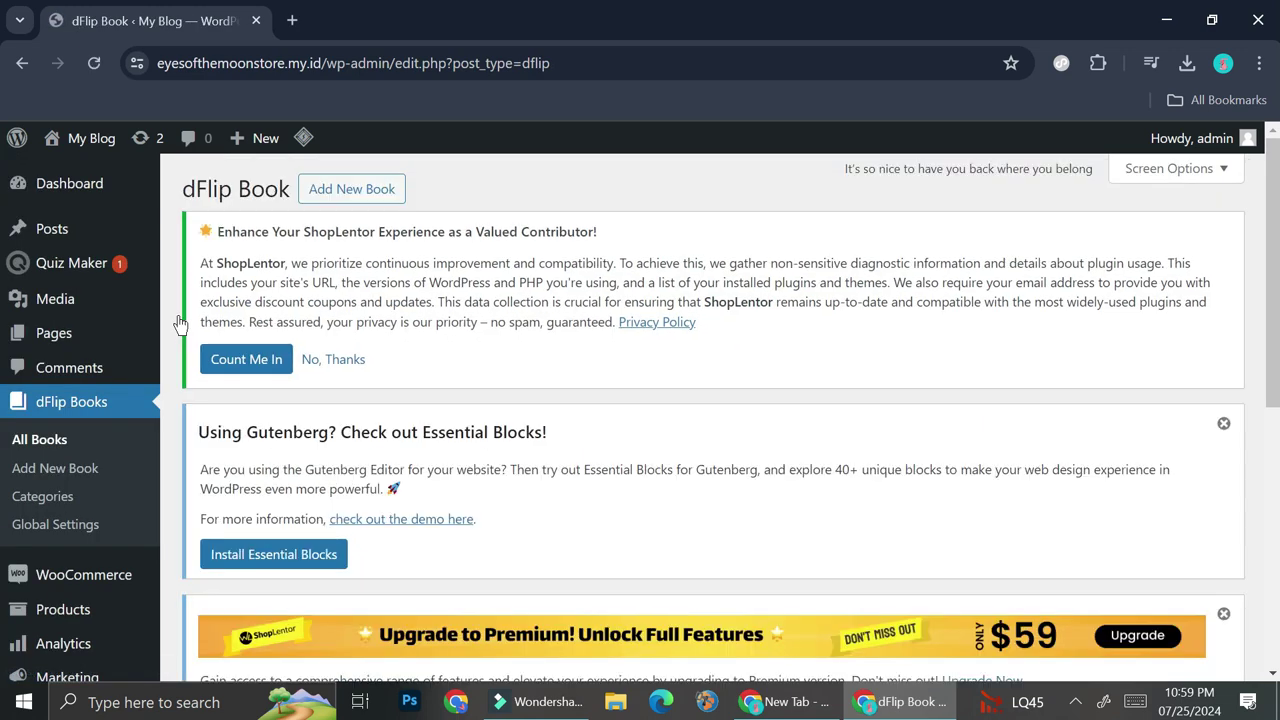
Start a new dFlip book and title it "Children's Book"
{"action": "scroll", "coordinate": [386, 408], "scroll_direction": "down", "scroll_amount": 4}
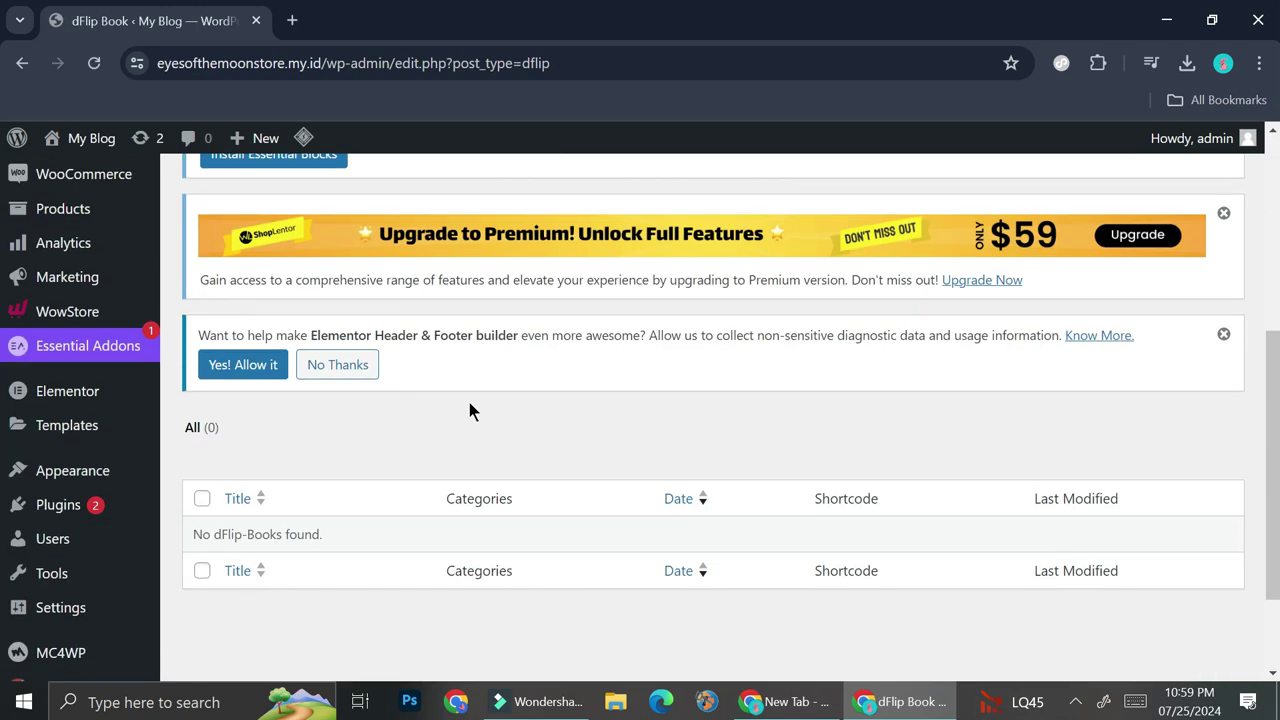
{"action": "mouse_move", "coordinate": [96, 285]}
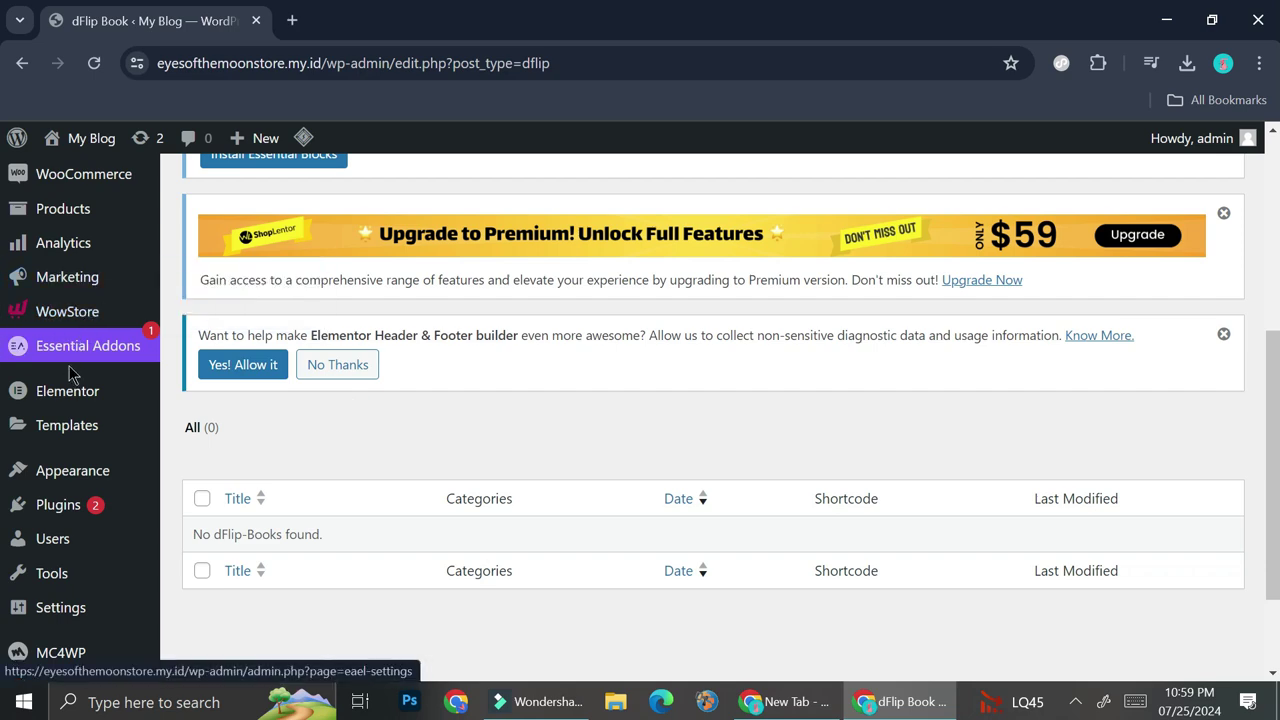
{"action": "scroll", "coordinate": [60, 275], "scroll_direction": "up", "scroll_amount": 2}
{"action": "left_click", "coordinate": [57, 266]}
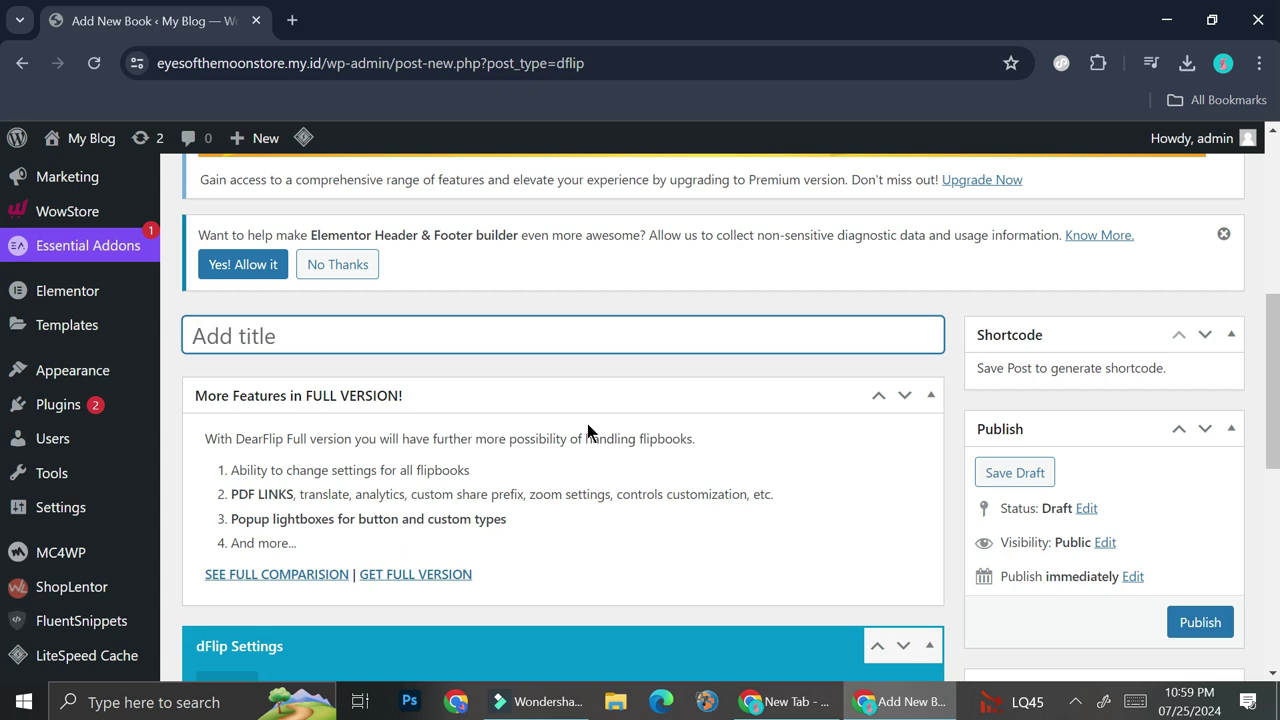
{"action": "left_click", "coordinate": [299, 335]}
{"action": "type", "text": "Ch"}
Choose PDF File as the Book Source Type in the book's dFlip source settings
{"action": "scroll", "coordinate": [755, 330], "scroll_direction": "down", "scroll_amount": 4}
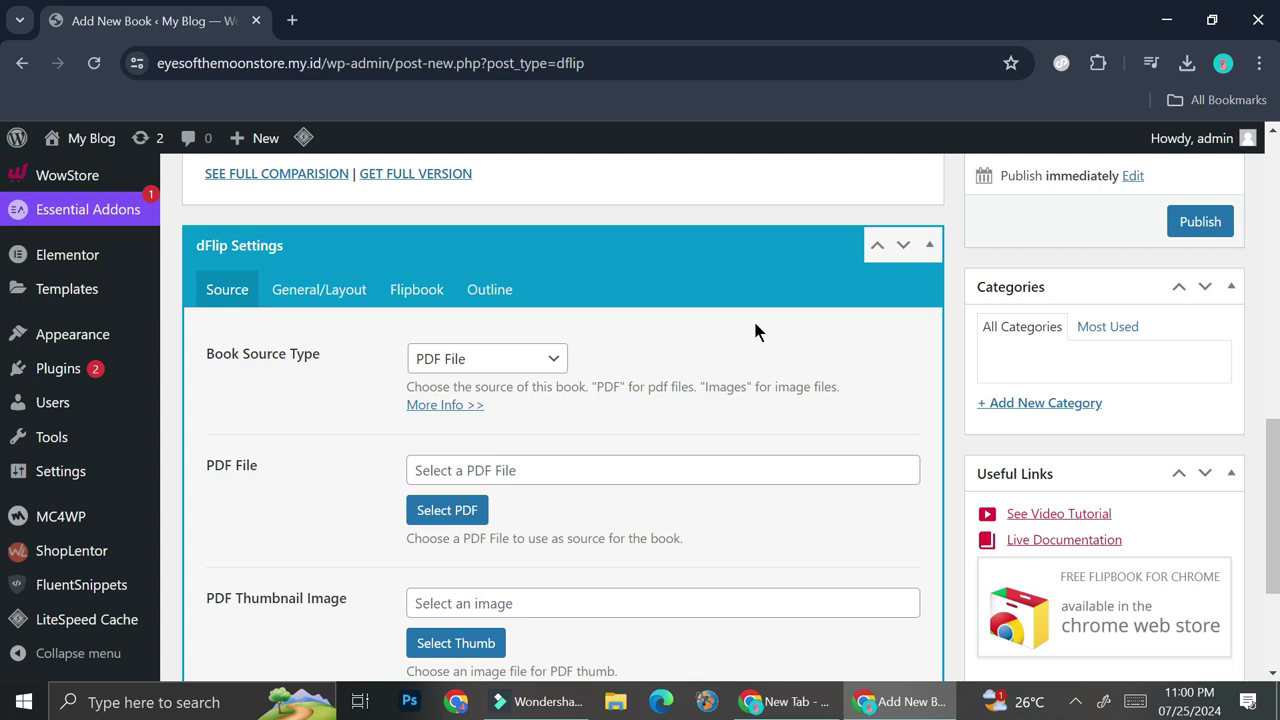
{"action": "left_click", "coordinate": [509, 360]}
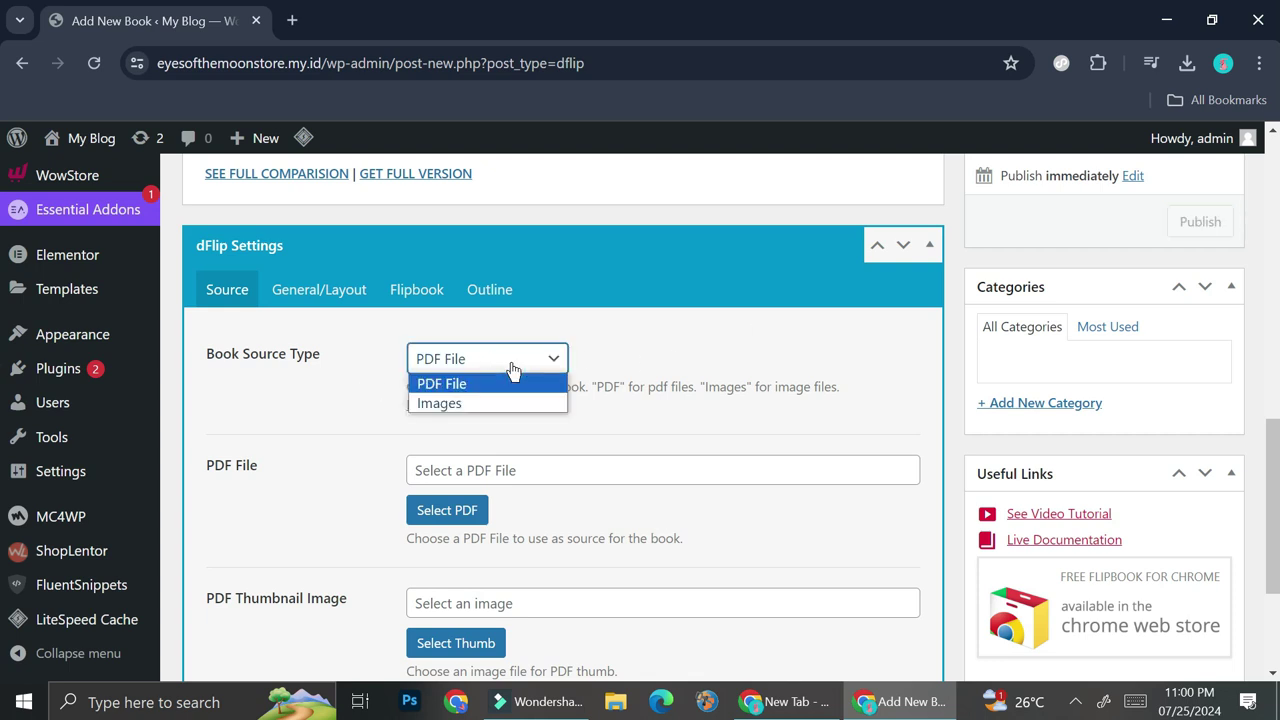
{"action": "left_click", "coordinate": [510, 365]}
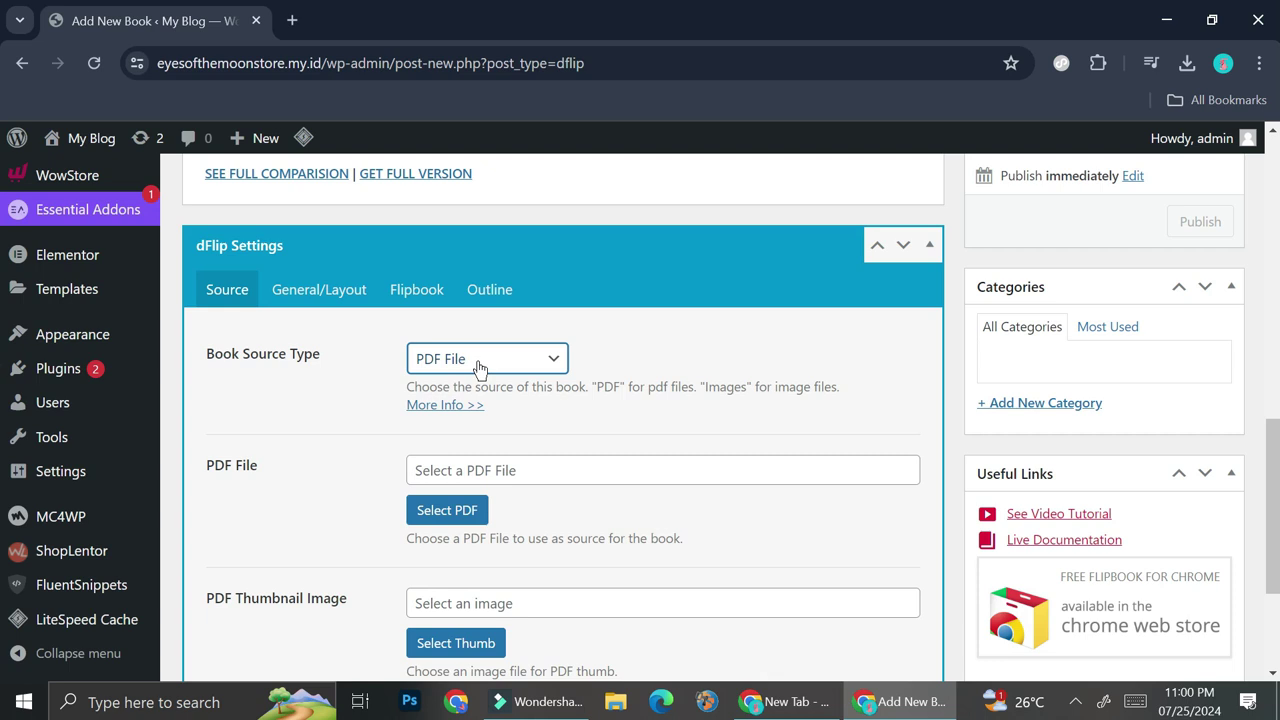
{"action": "left_click", "coordinate": [479, 364]}
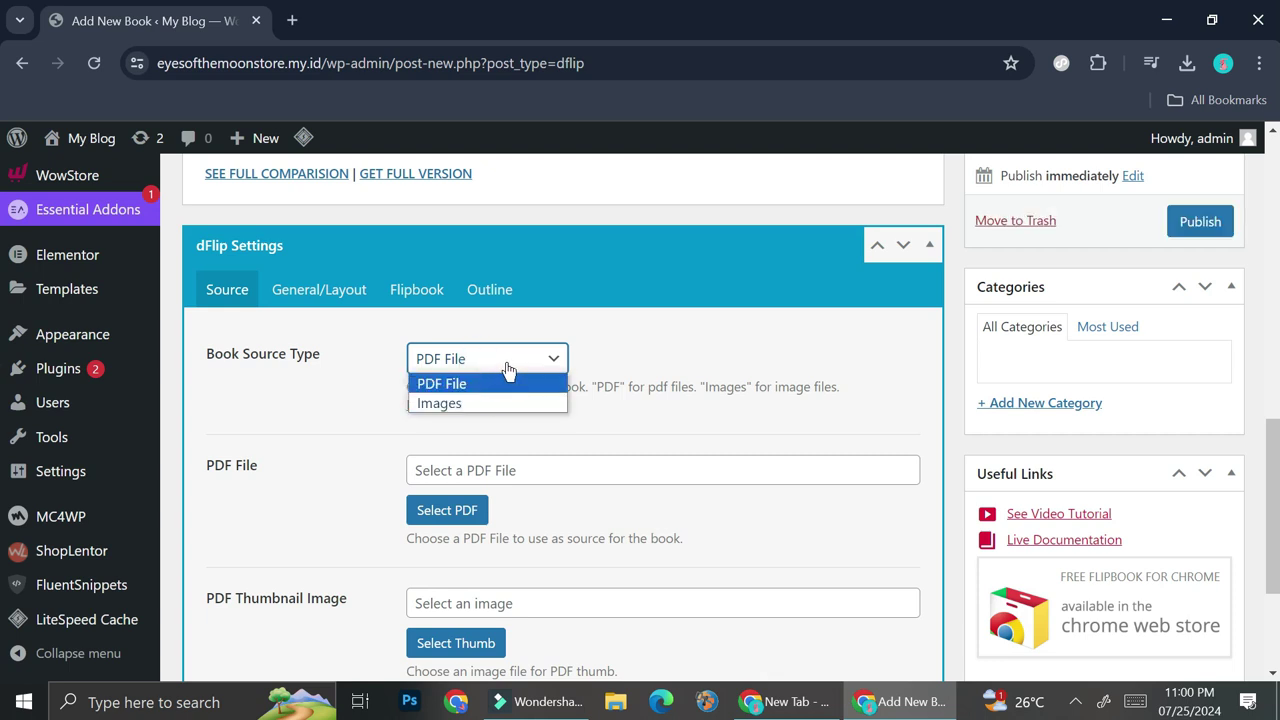
{"action": "left_click", "coordinate": [479, 376]}
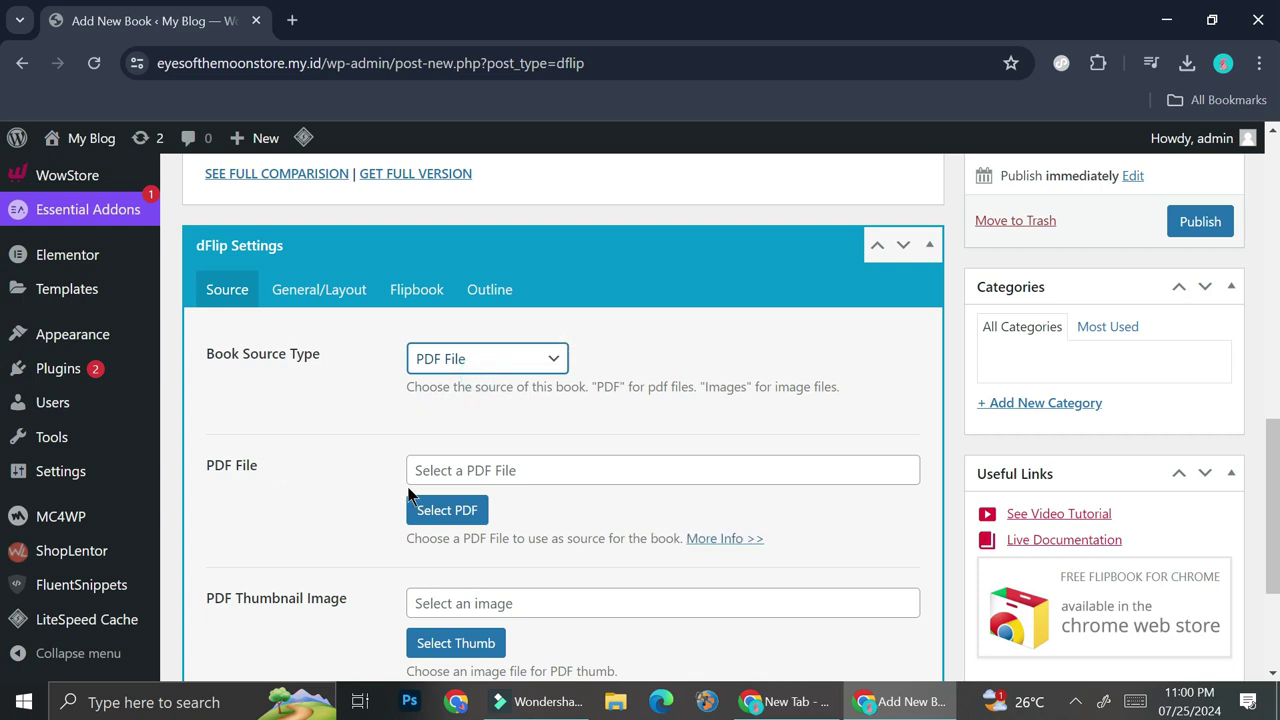
Assign Childrens-02kftb.pdf as the book's source PDF file
{"action": "left_click", "coordinate": [450, 508]}
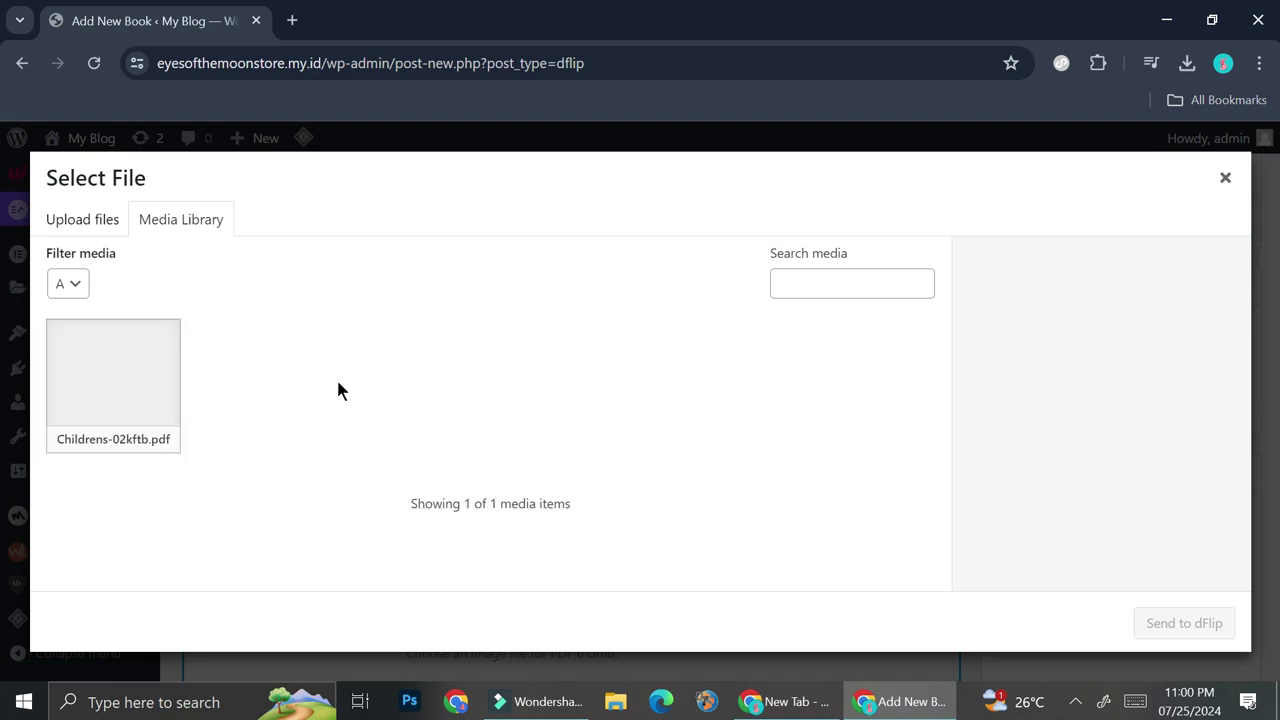
{"action": "left_click", "coordinate": [94, 224]}
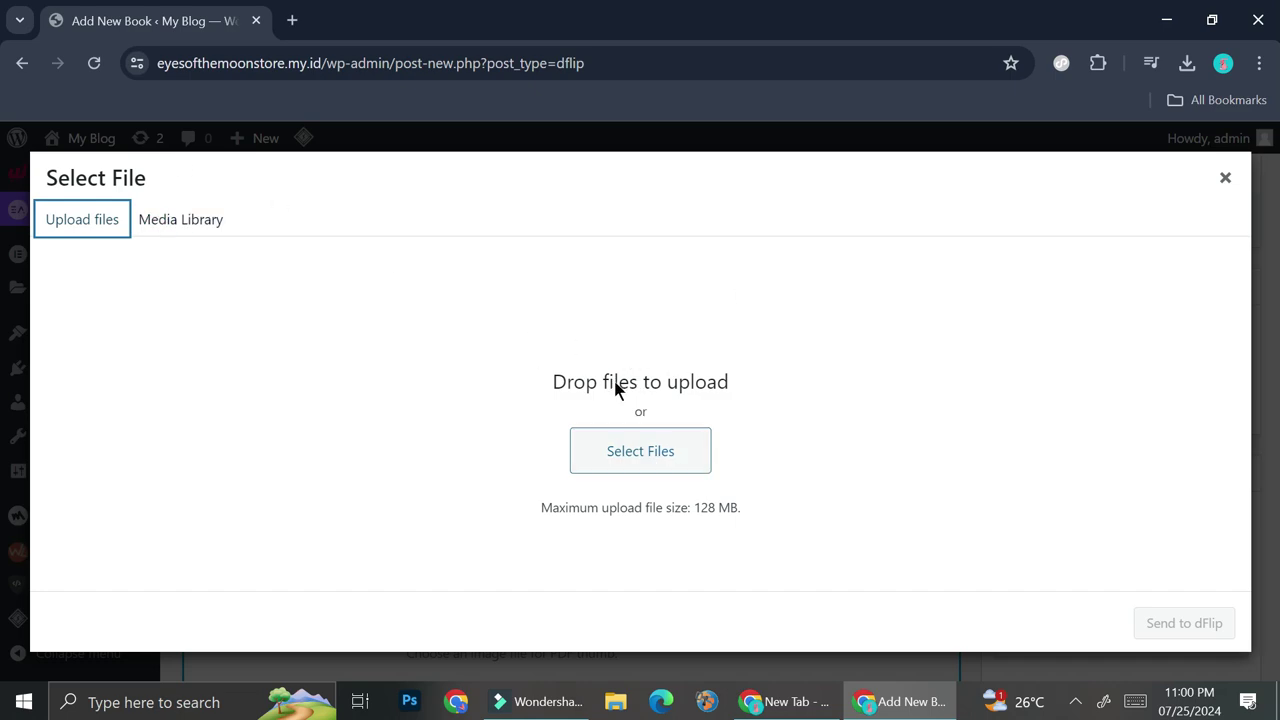
{"action": "left_click", "coordinate": [680, 450]}
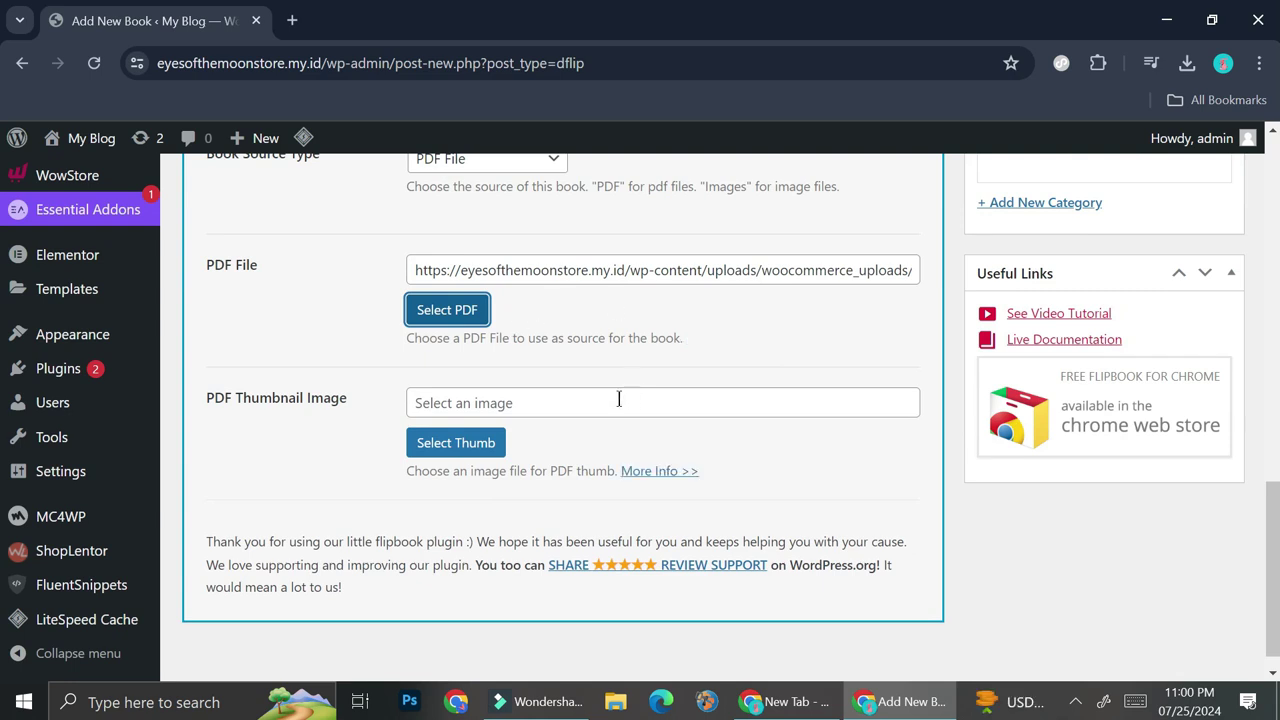
Set the PDF thumbnail image to Childrens.png from the media library
{"action": "left_click", "coordinate": [462, 438]}
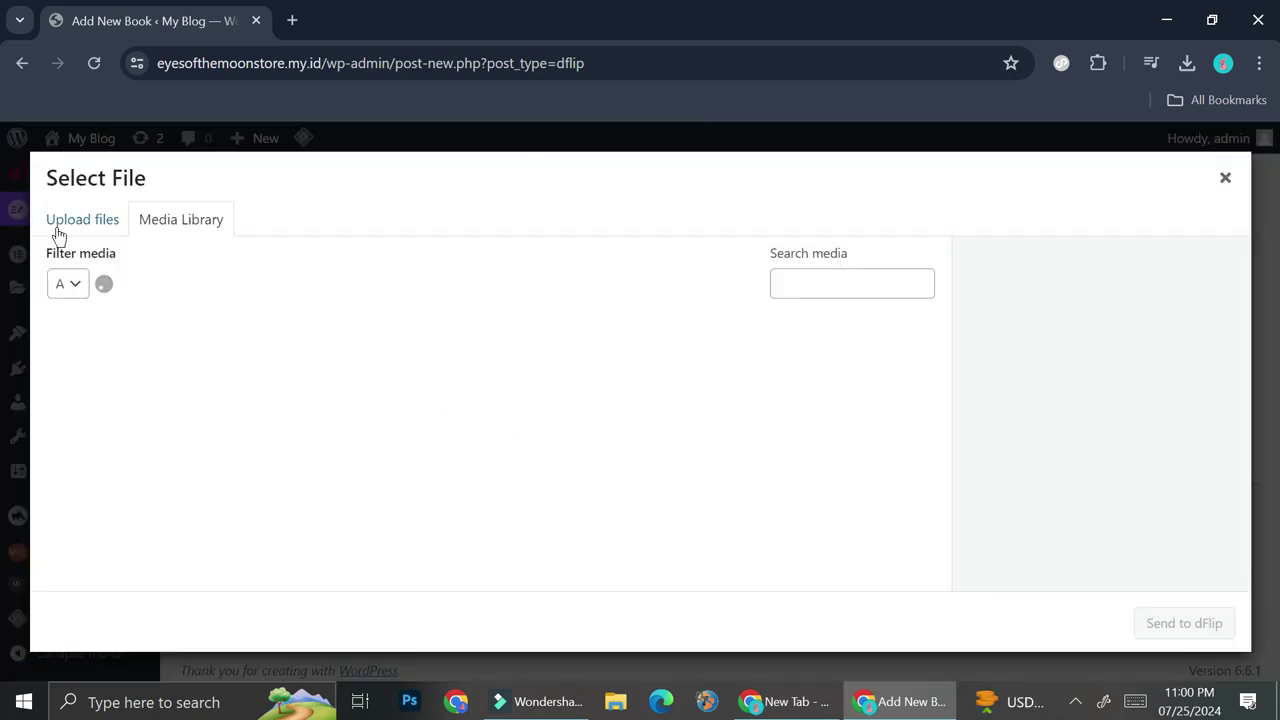
{"action": "left_click", "coordinate": [96, 365]}
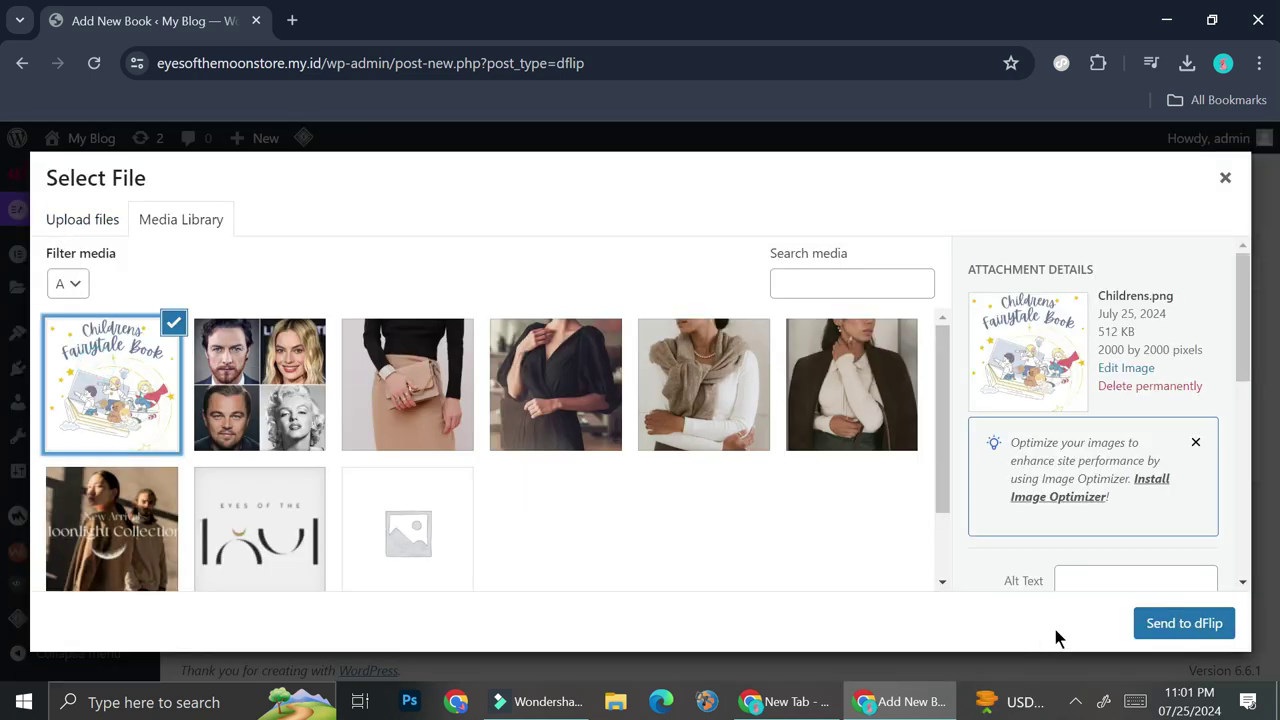
{"action": "left_click", "coordinate": [1180, 620]}
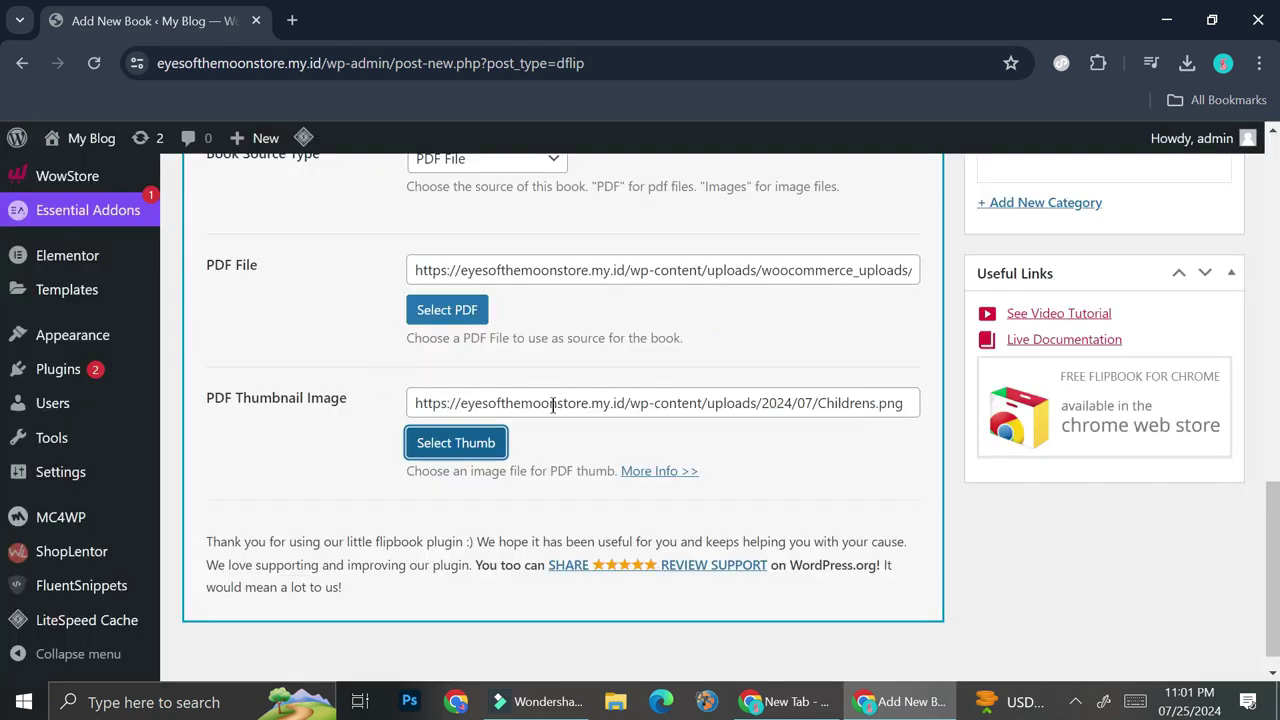
Enter "Children" as the name of a new book category and publish the book
{"action": "scroll", "coordinate": [798, 390], "scroll_direction": "up", "scroll_amount": 3}
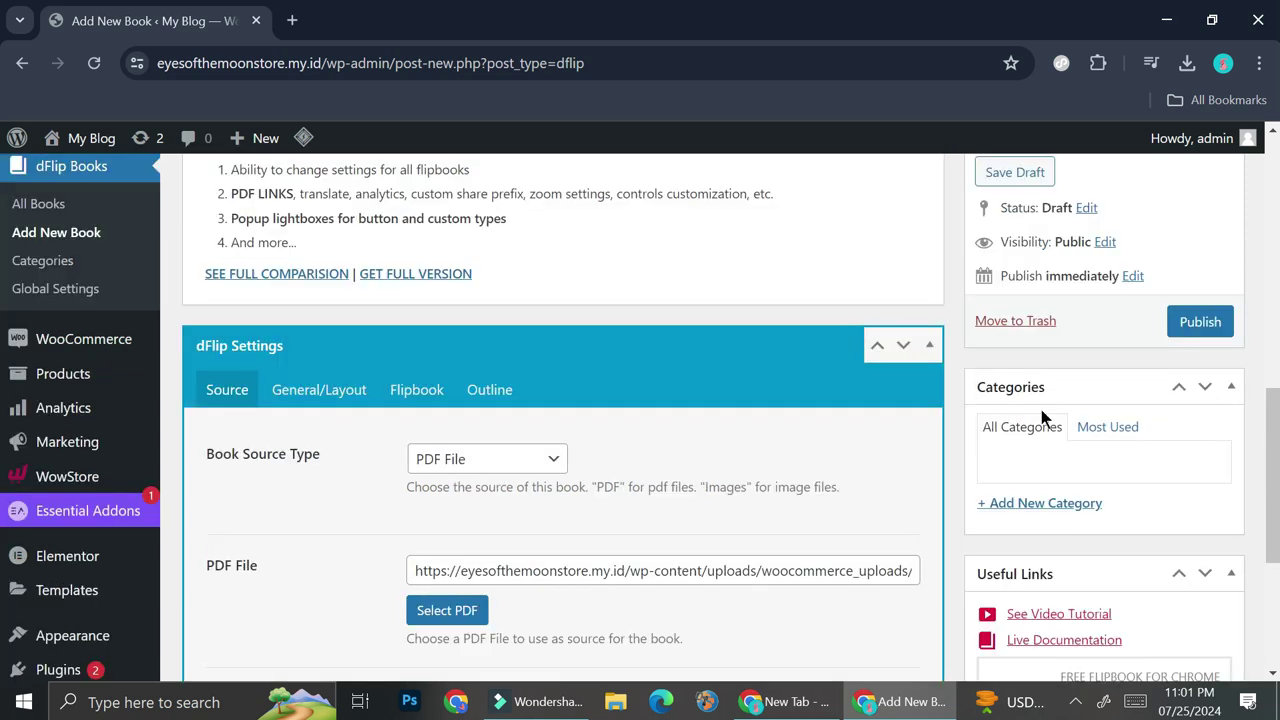
{"action": "left_click", "coordinate": [1025, 505]}
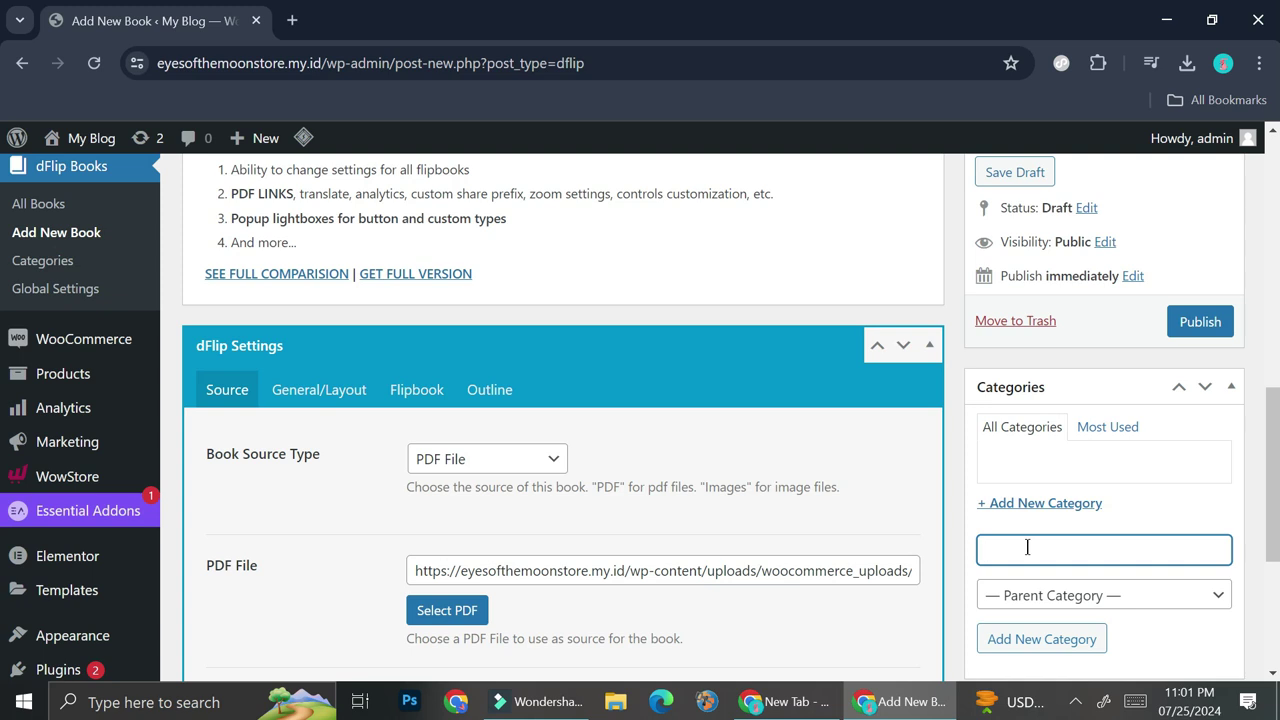
{"action": "type", "text": "Children"}
{"action": "scroll", "coordinate": [1158, 415], "scroll_direction": "down", "scroll_amount": 3}
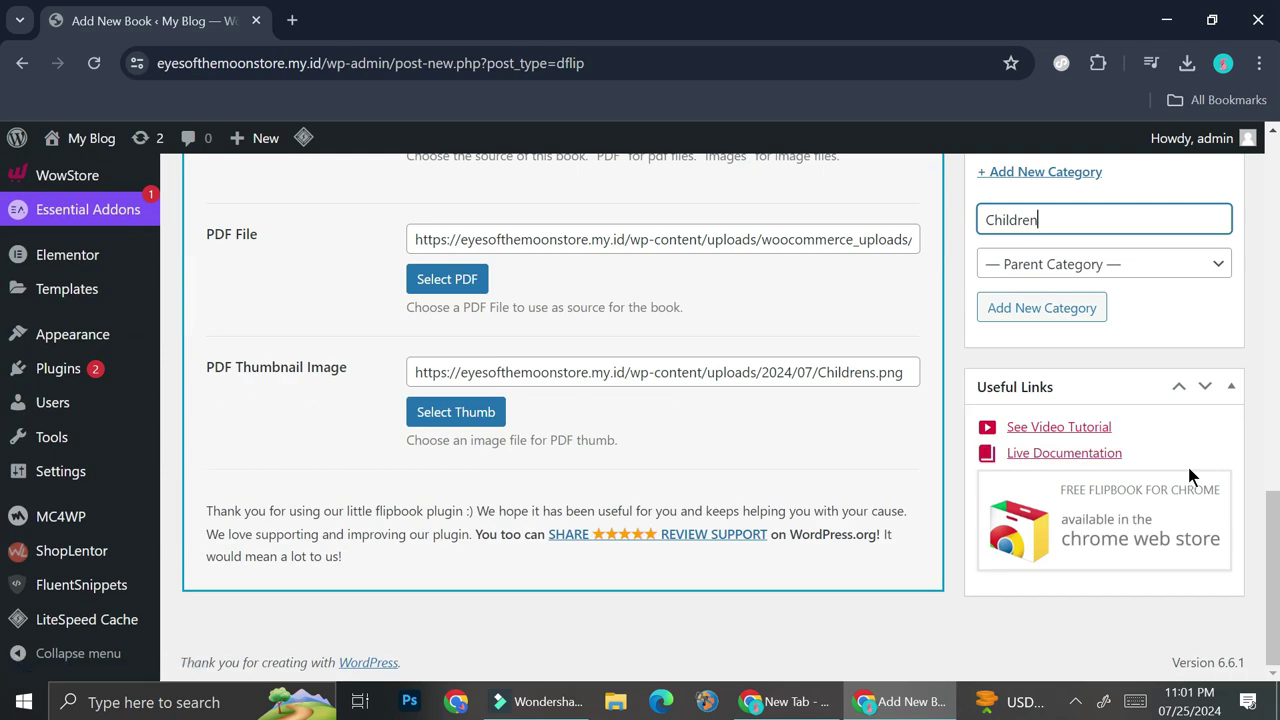
{"action": "scroll", "coordinate": [1176, 395], "scroll_direction": "up", "scroll_amount": 3}
{"action": "left_click", "coordinate": [1210, 295]}
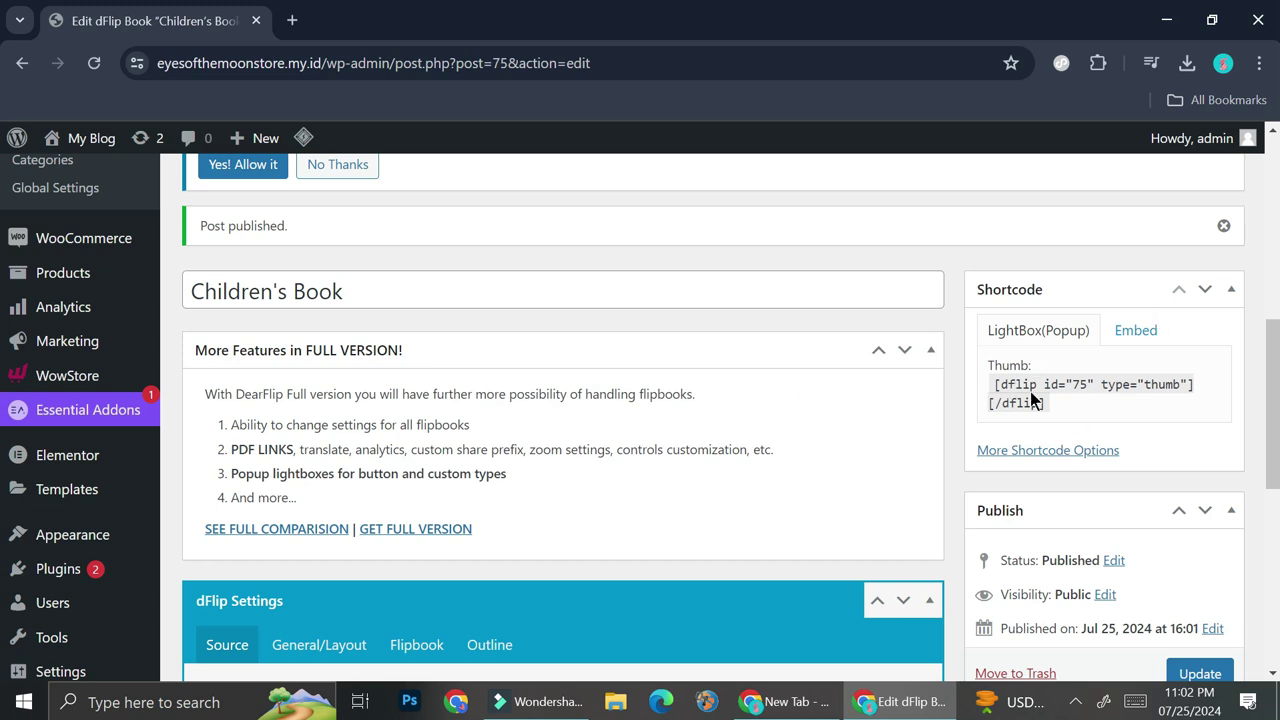
Copy the Children's Book LightBox thumb shortcode [dflip id="75" type="thumb"][/dflip] and start a new post
{"action": "left_click_drag", "start_coordinate": [1078, 401], "coordinate": [963, 372]}
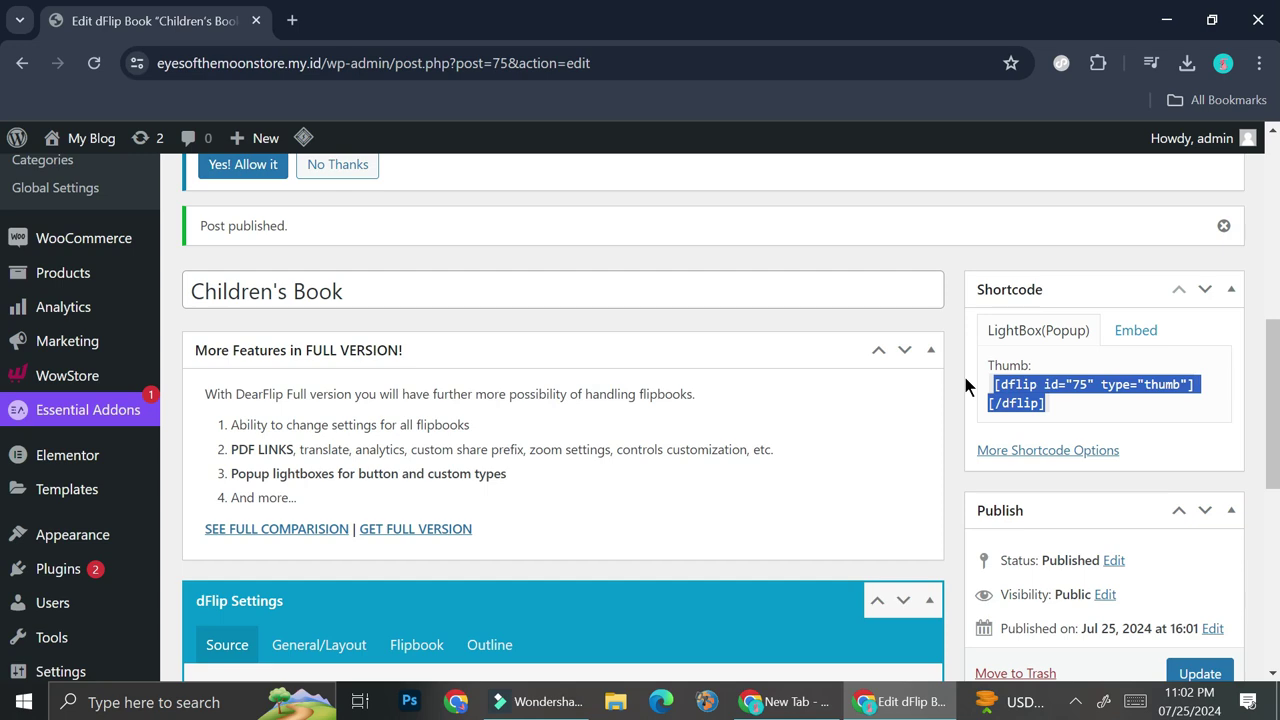
{"action": "scroll", "coordinate": [37, 266], "scroll_direction": "up", "scroll_amount": 5}
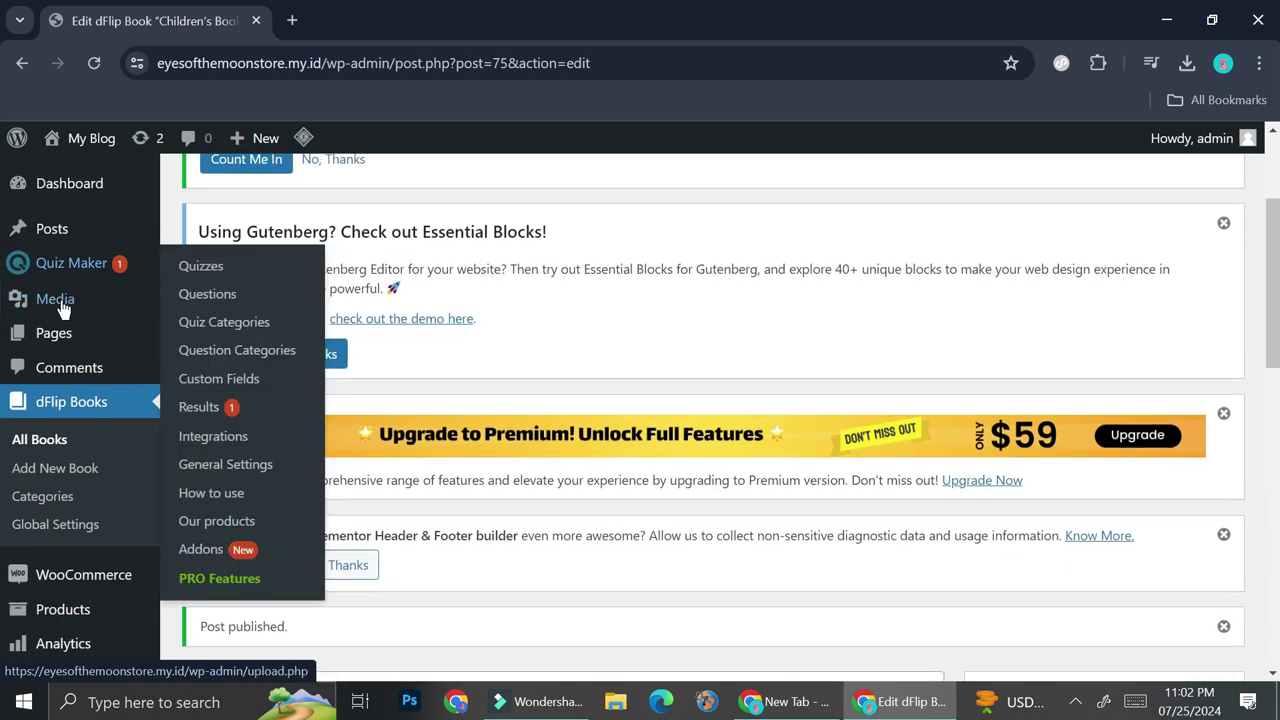
{"action": "mouse_move", "coordinate": [62, 243]}
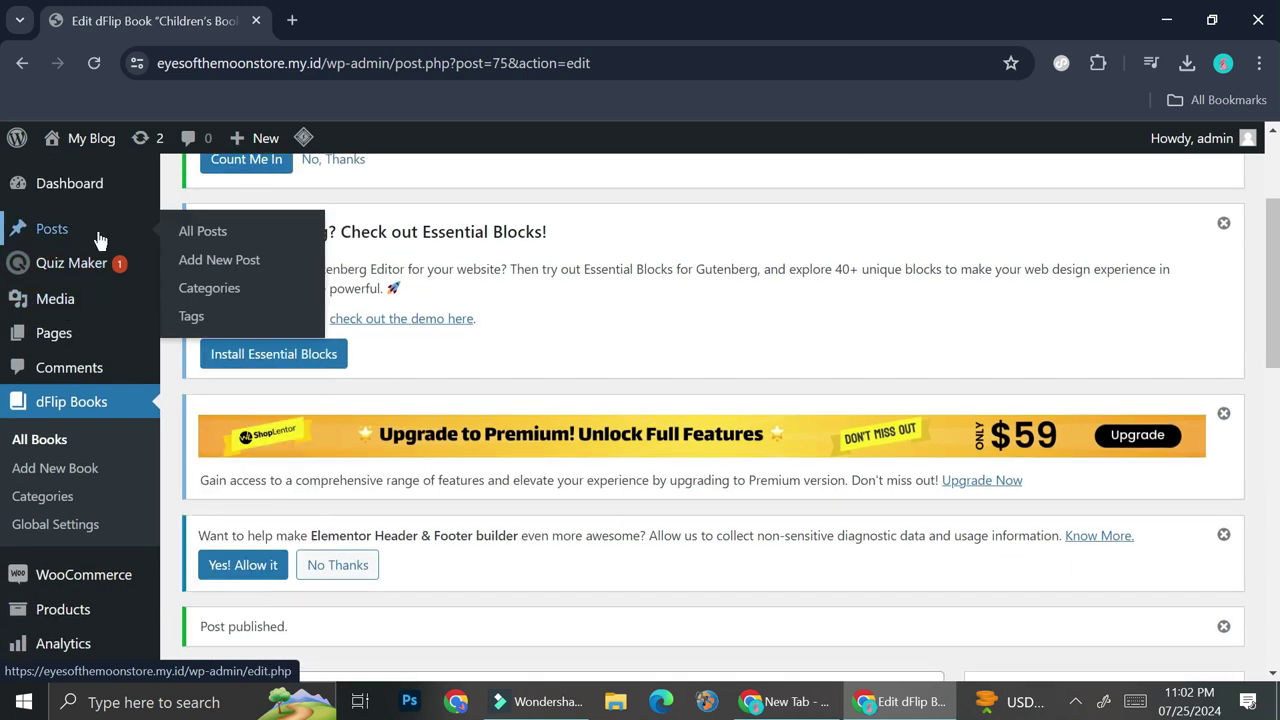
{"action": "left_click", "coordinate": [195, 262]}
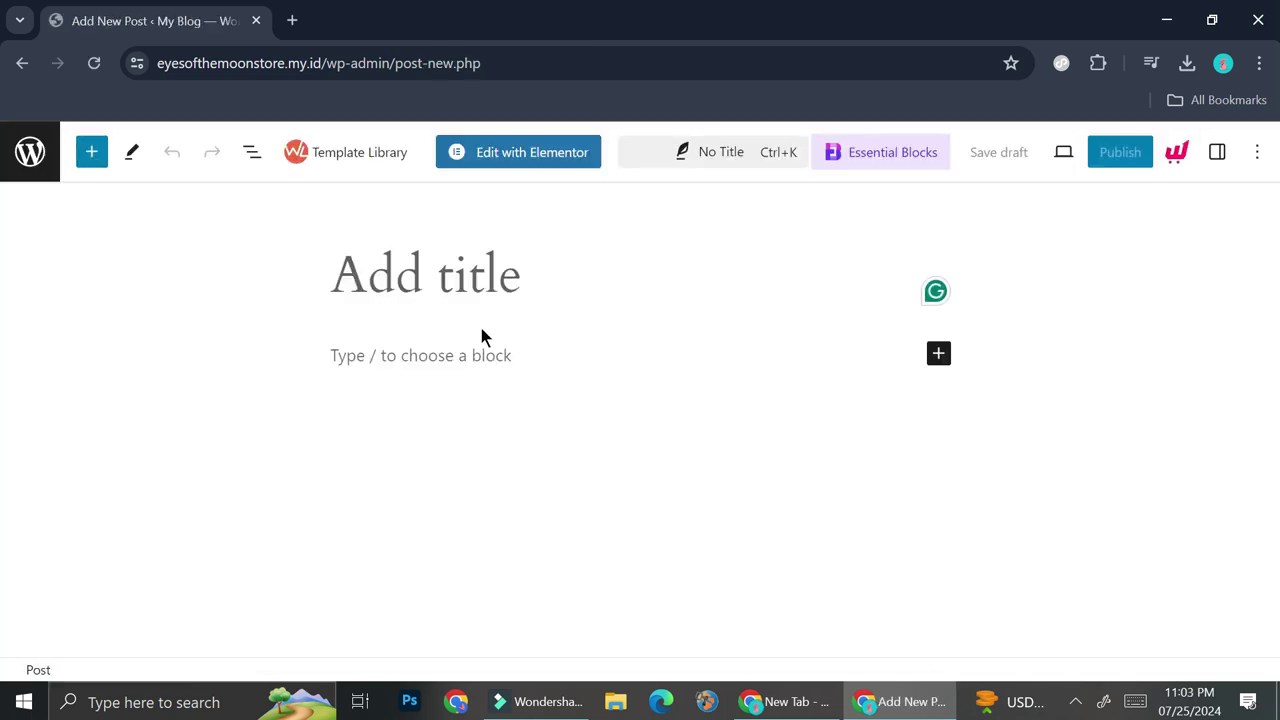
Title the post "Children's Flipbook", insert the copied dflip shortcode in a Shortcode block, and publish the post
{"action": "type", "text": "Children's Flipbook"}
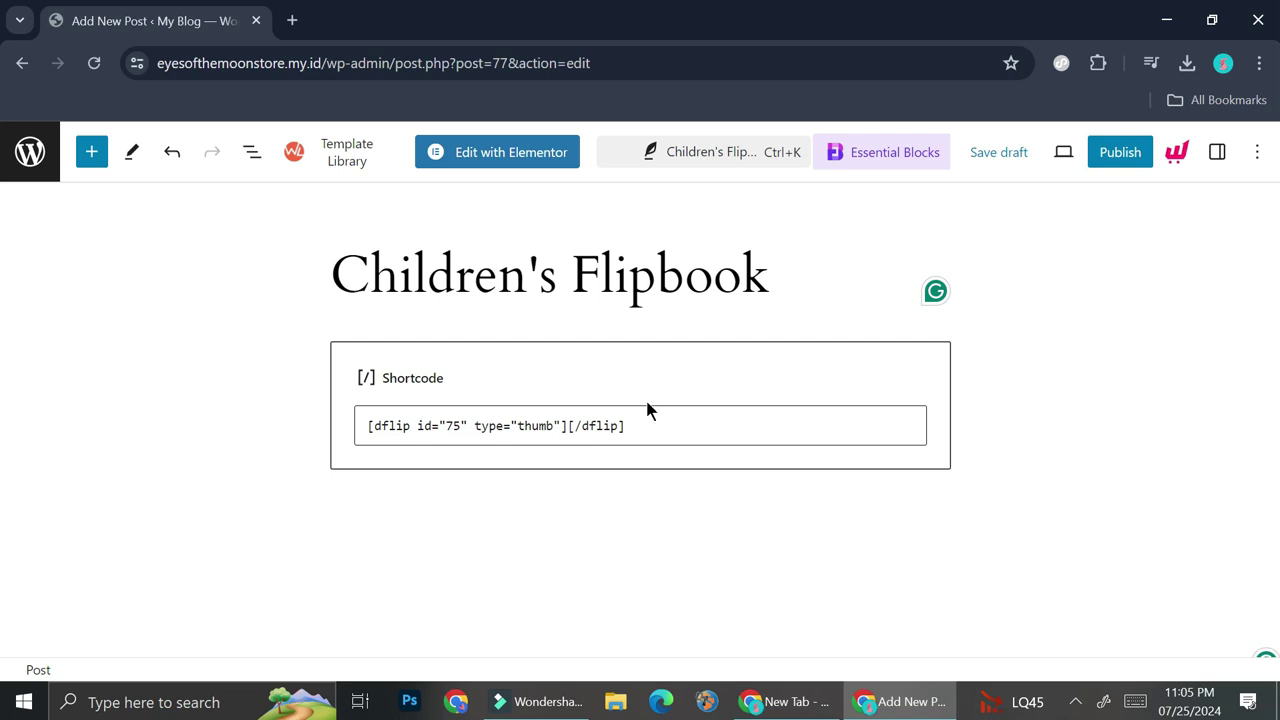
{"action": "left_click", "coordinate": [1120, 153]}
{"action": "left_click", "coordinate": [1128, 152]}
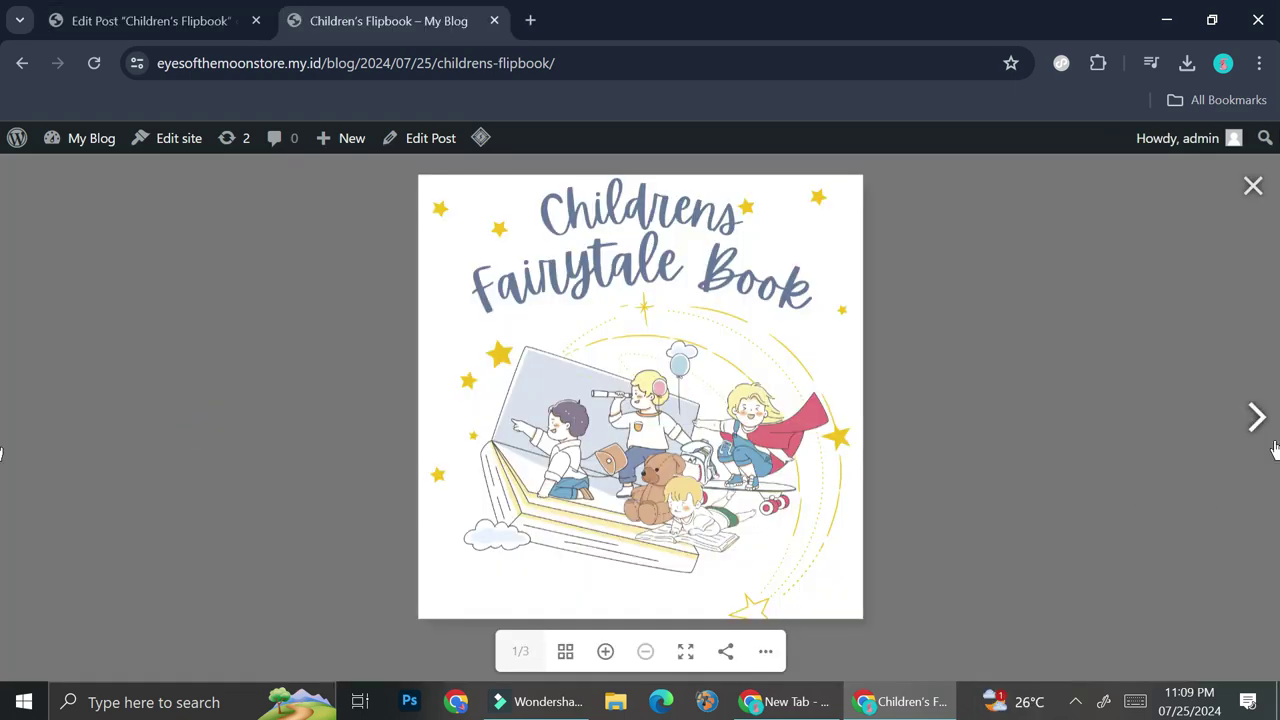
Page back and forth through the Childrens Fairytale Book flipbook on the published post, and close the viewer
{"action": "left_click", "coordinate": [1268, 444]}
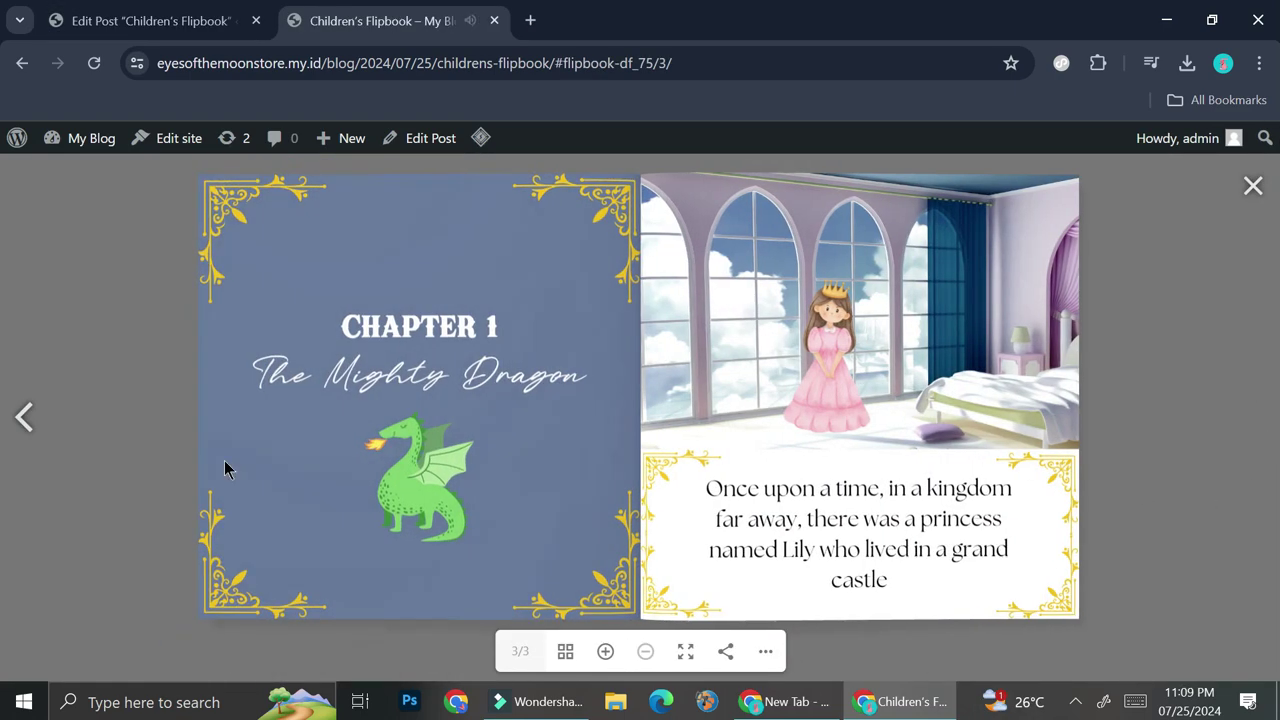
{"action": "left_click", "coordinate": [24, 418]}
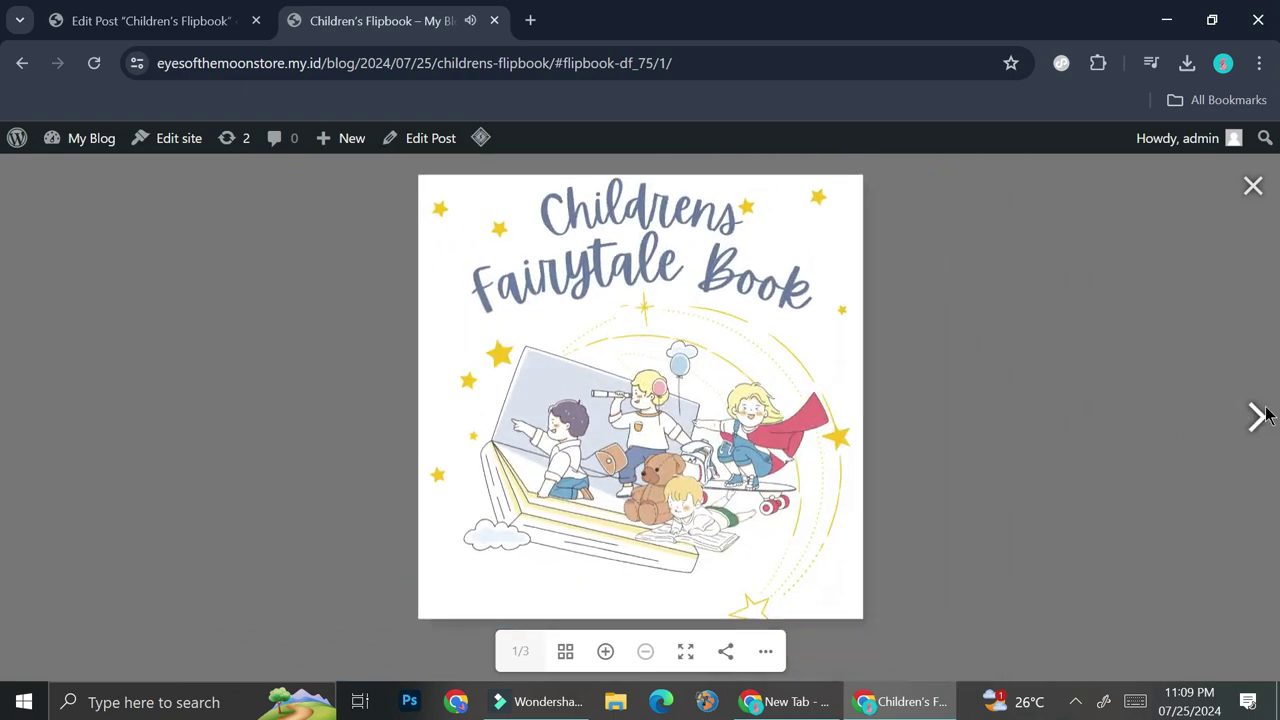
{"action": "left_click", "coordinate": [1263, 416]}
{"action": "left_click", "coordinate": [22, 410]}
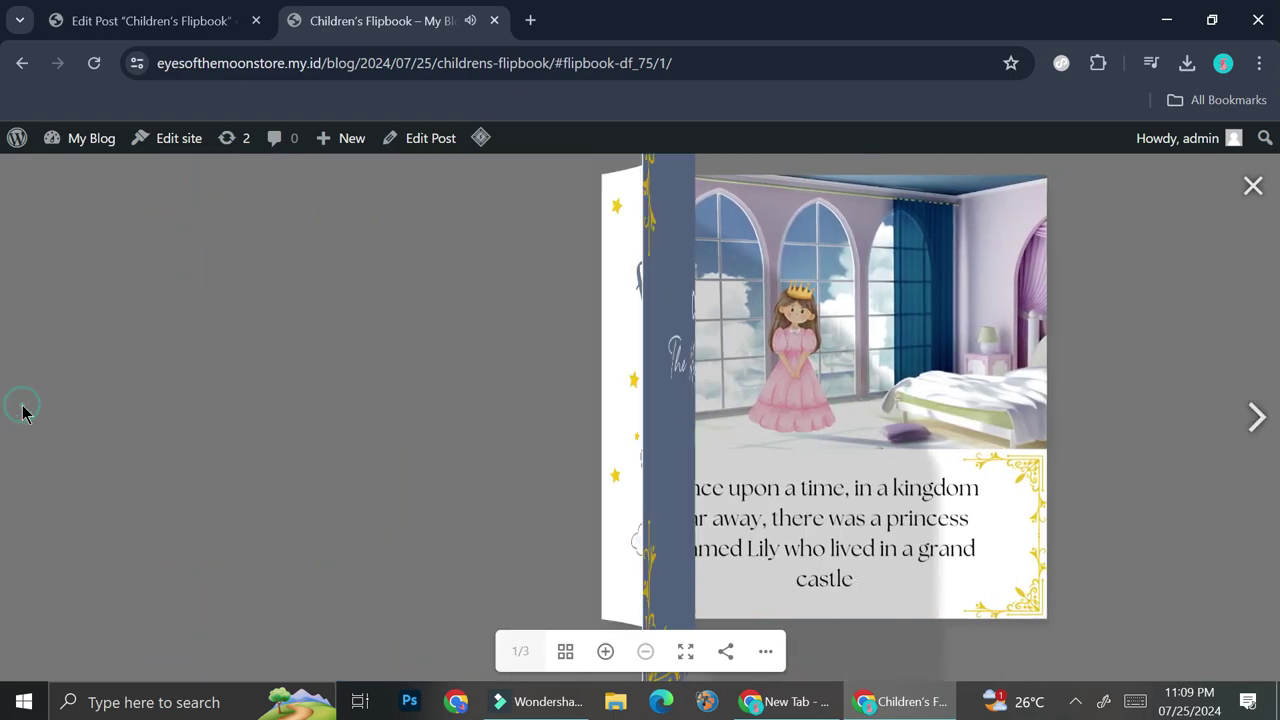
{"action": "left_click", "coordinate": [1257, 416]}
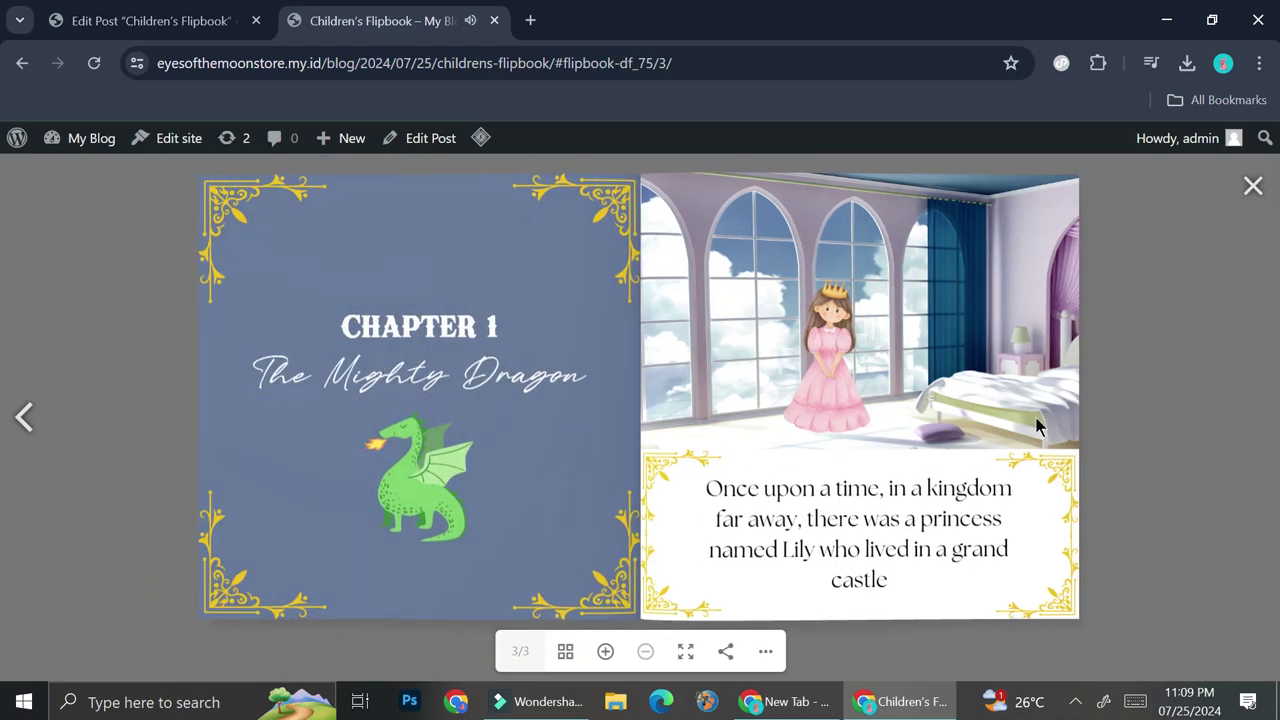
{"action": "left_click", "coordinate": [25, 420]}
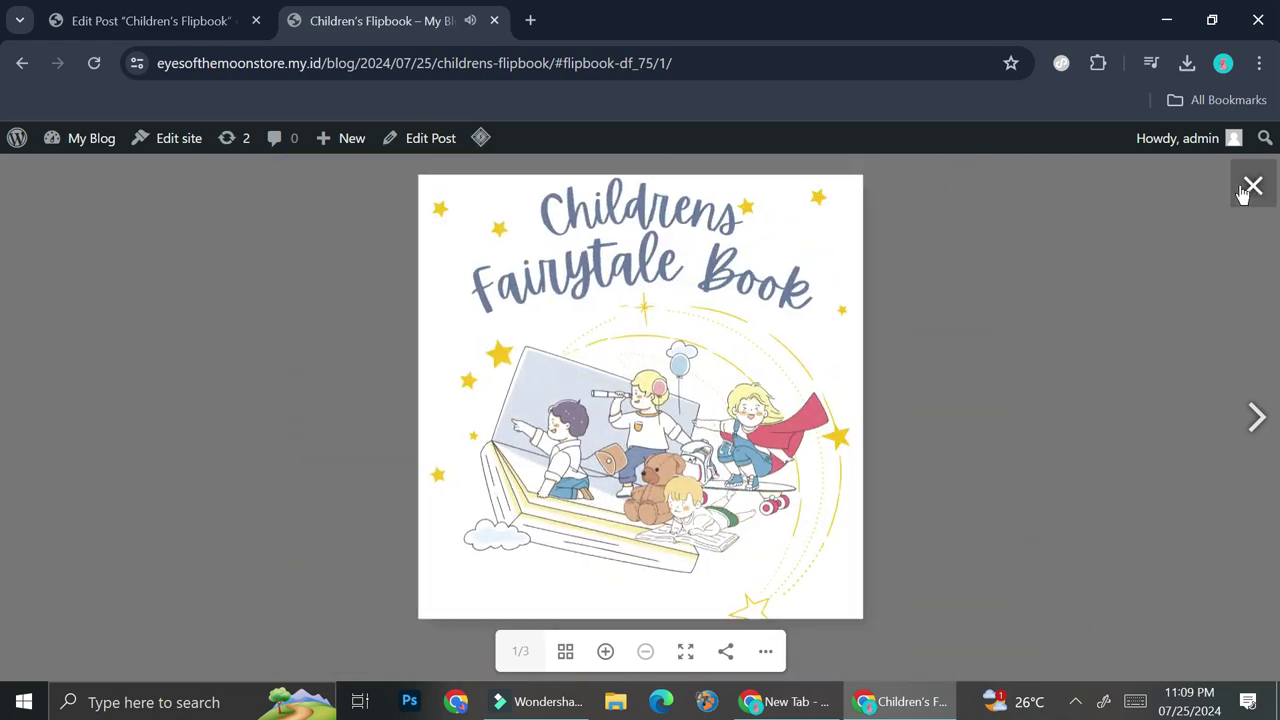
{"action": "left_click", "coordinate": [1252, 187]}
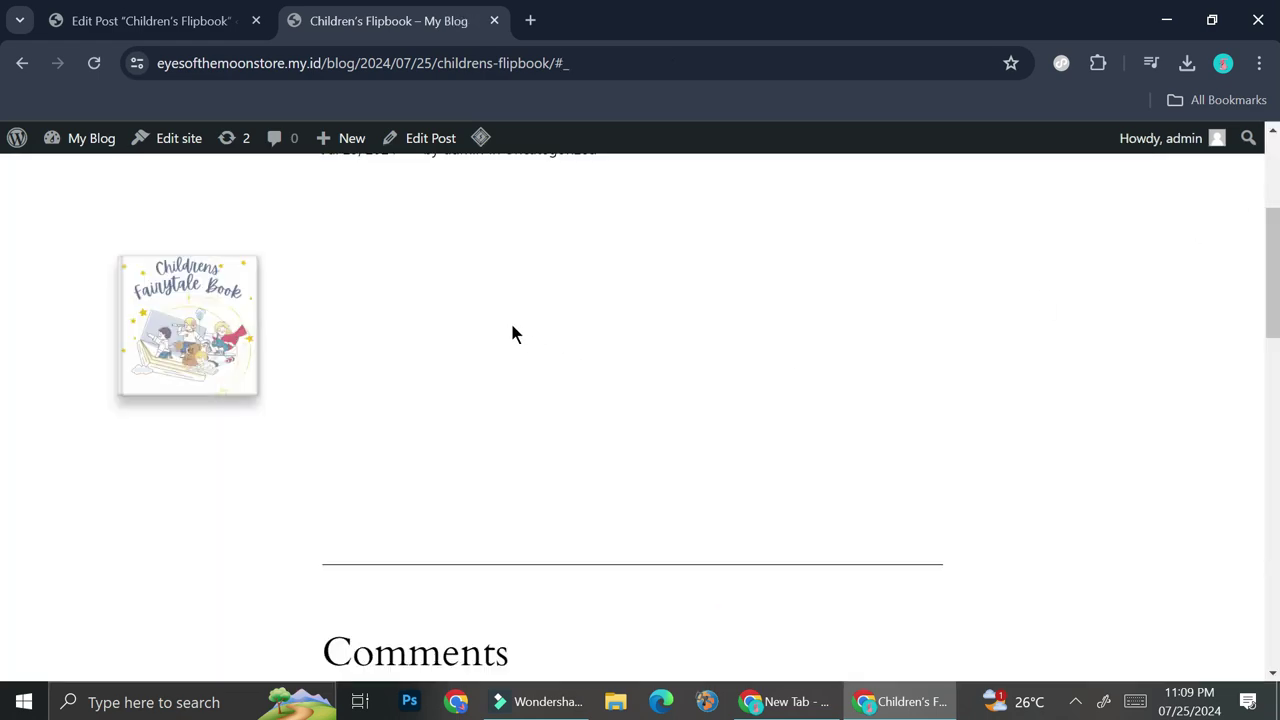
Return to the WordPress admin and add a new dFlip book titled "Journey"
{"action": "left_click", "coordinate": [150, 20]}
{"action": "mouse_move", "coordinate": [110, 355]}
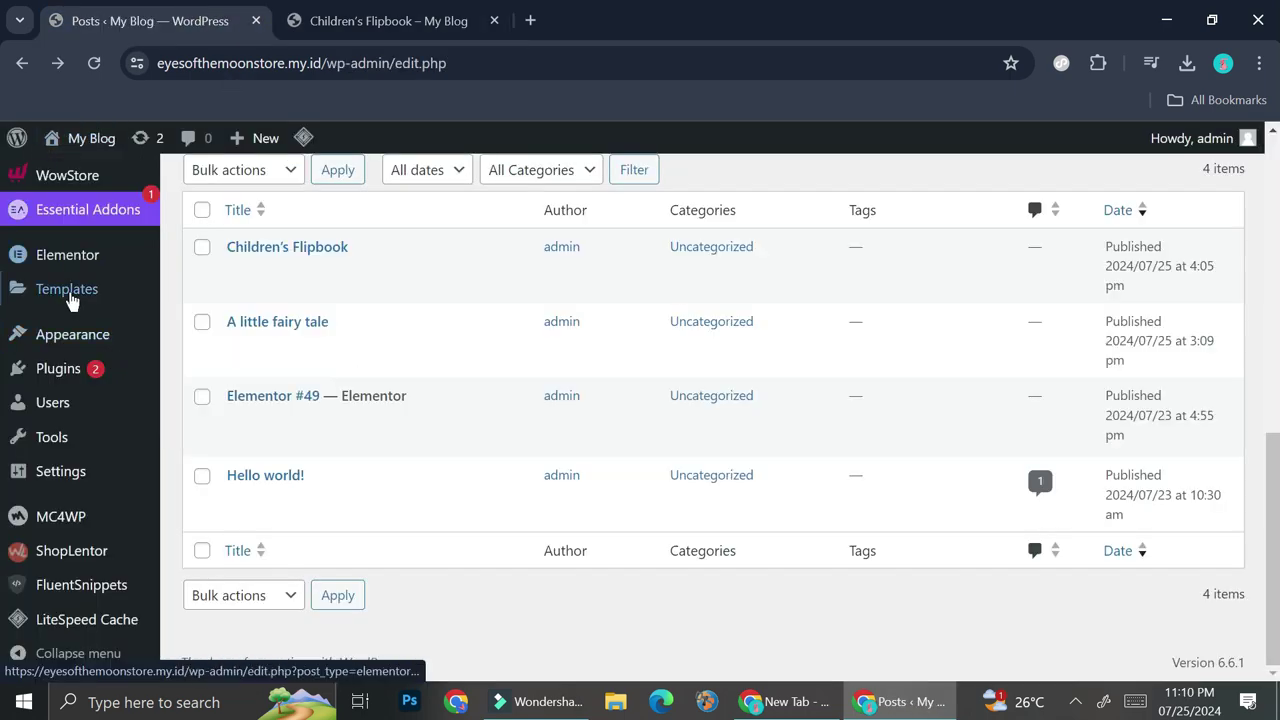
{"action": "scroll", "coordinate": [86, 387], "scroll_direction": "up", "scroll_amount": 1}
{"action": "scroll", "coordinate": [86, 387], "scroll_direction": "up", "scroll_amount": 2}
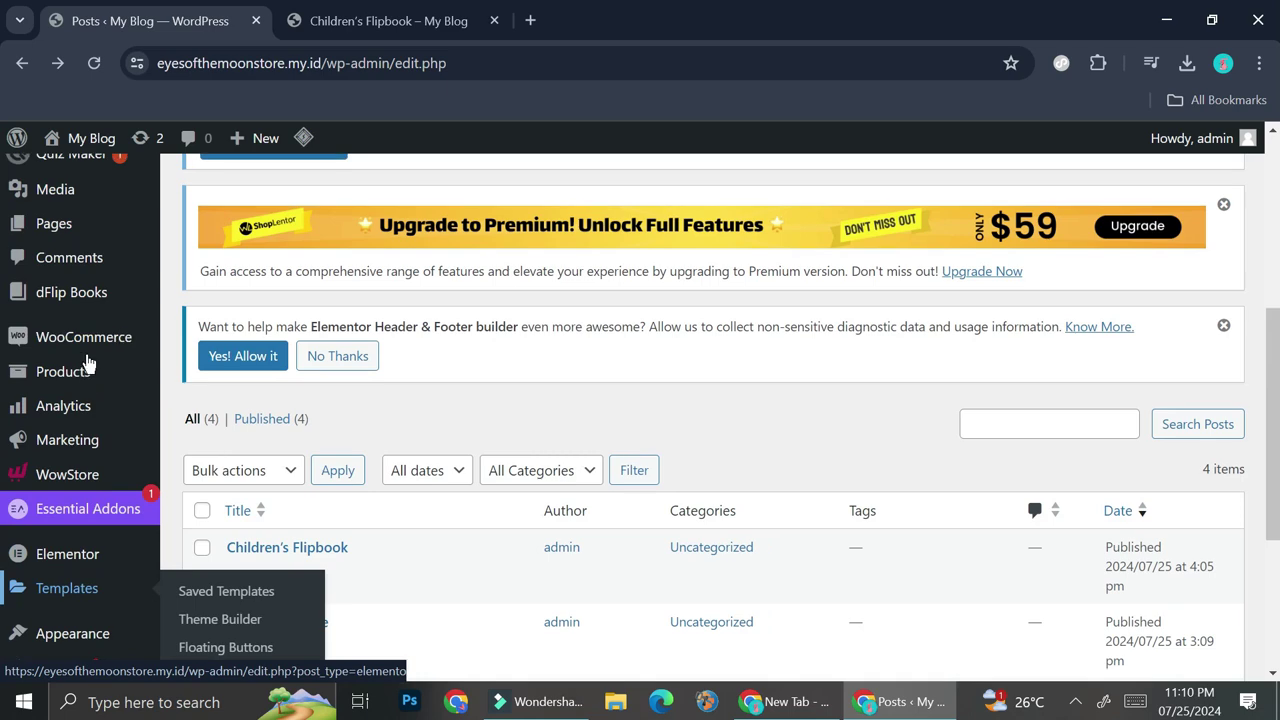
{"action": "mouse_move", "coordinate": [95, 308]}
{"action": "left_click", "coordinate": [222, 325]}
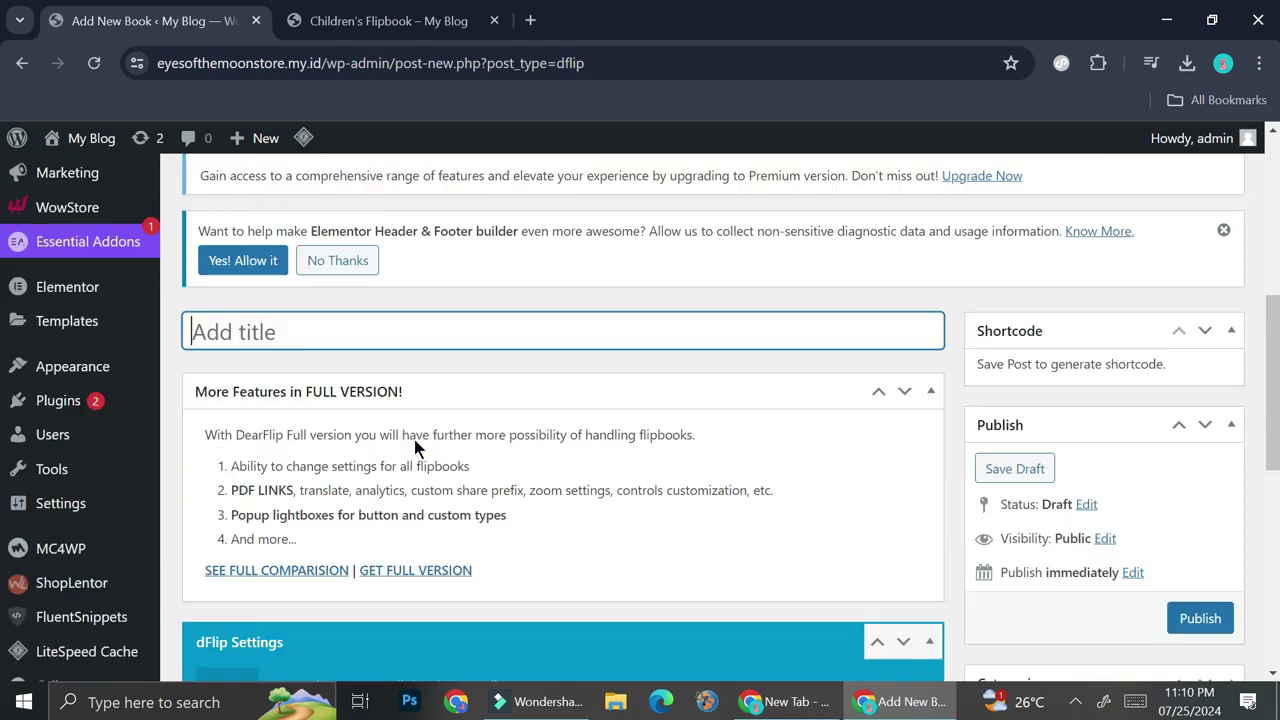
{"action": "scroll", "coordinate": [414, 439], "scroll_direction": "down", "scroll_amount": 1}
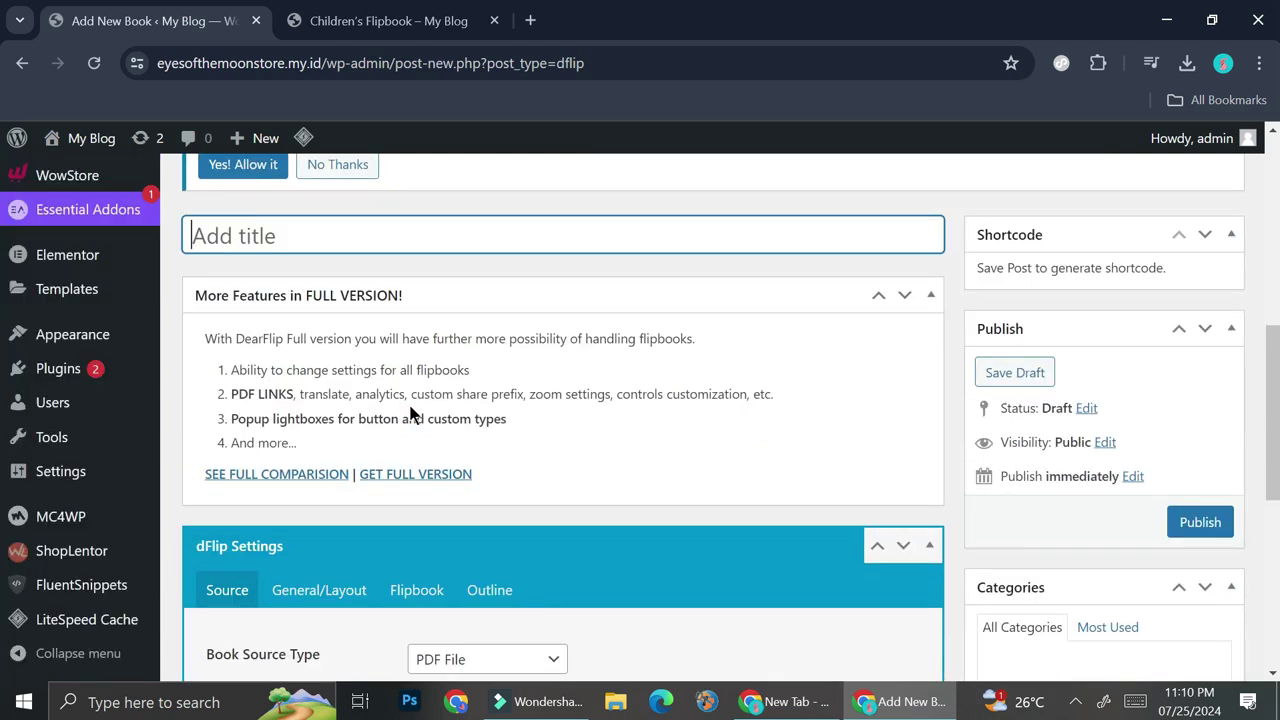
{"action": "type", "text": "T"}
{"action": "key", "text": "BackSpace"}
{"action": "type", "text": "Journey"}
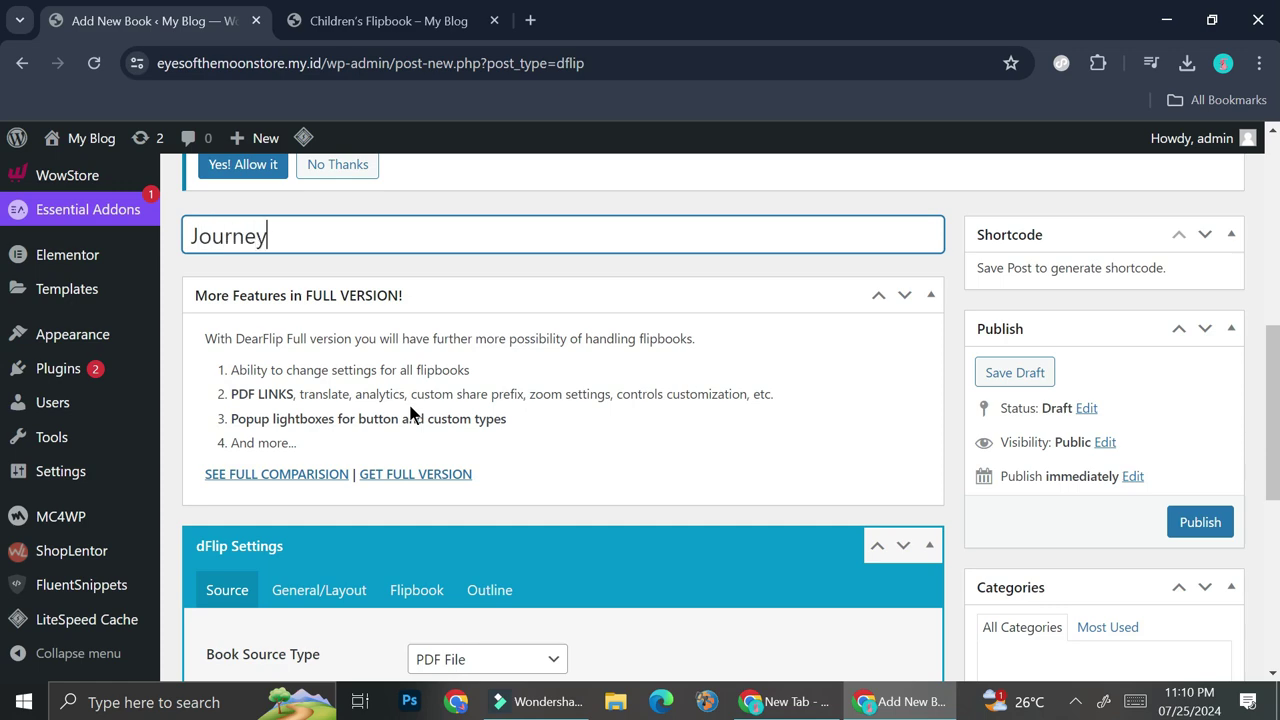
Set the Journey book's Book Source Type to Images and add four fashion photos as its custom pages
{"action": "scroll", "coordinate": [410, 414], "scroll_direction": "down", "scroll_amount": 2}
{"action": "left_click", "coordinate": [527, 462]}
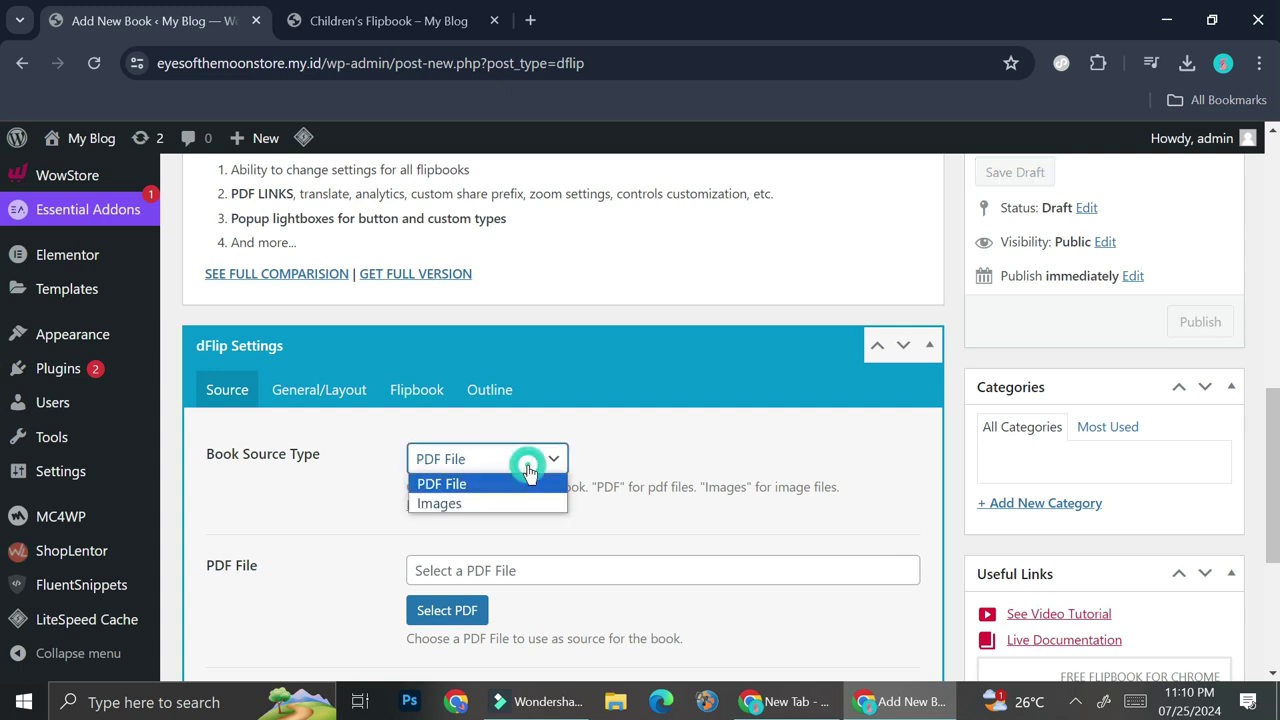
{"action": "left_click", "coordinate": [517, 502]}
{"action": "scroll", "coordinate": [582, 494], "scroll_direction": "down", "scroll_amount": 2}
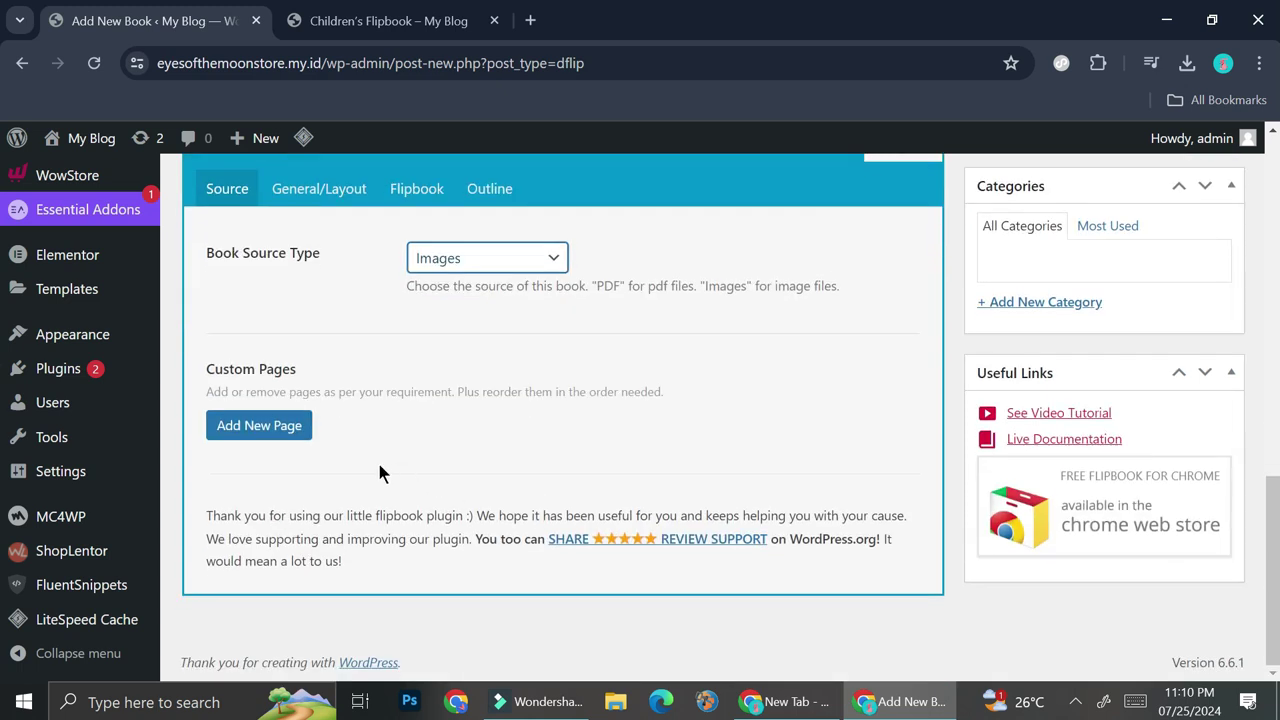
{"action": "left_click", "coordinate": [281, 422]}
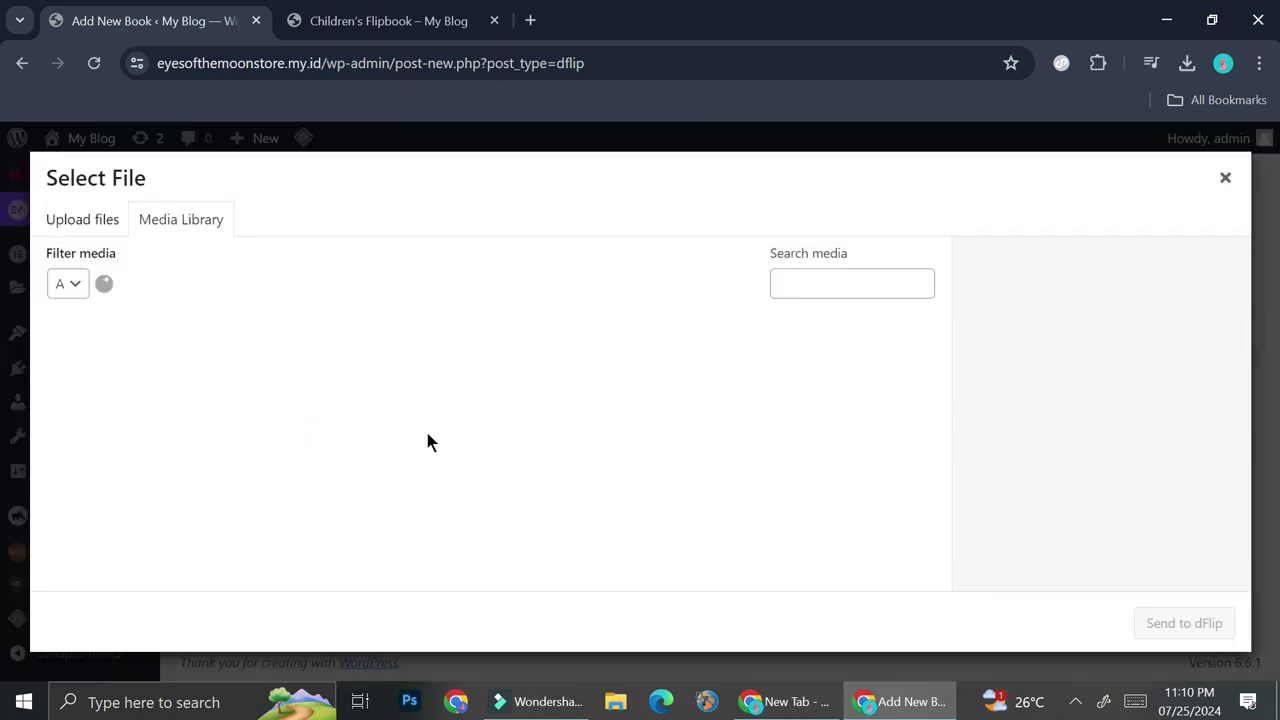
{"action": "left_click", "coordinate": [93, 231]}
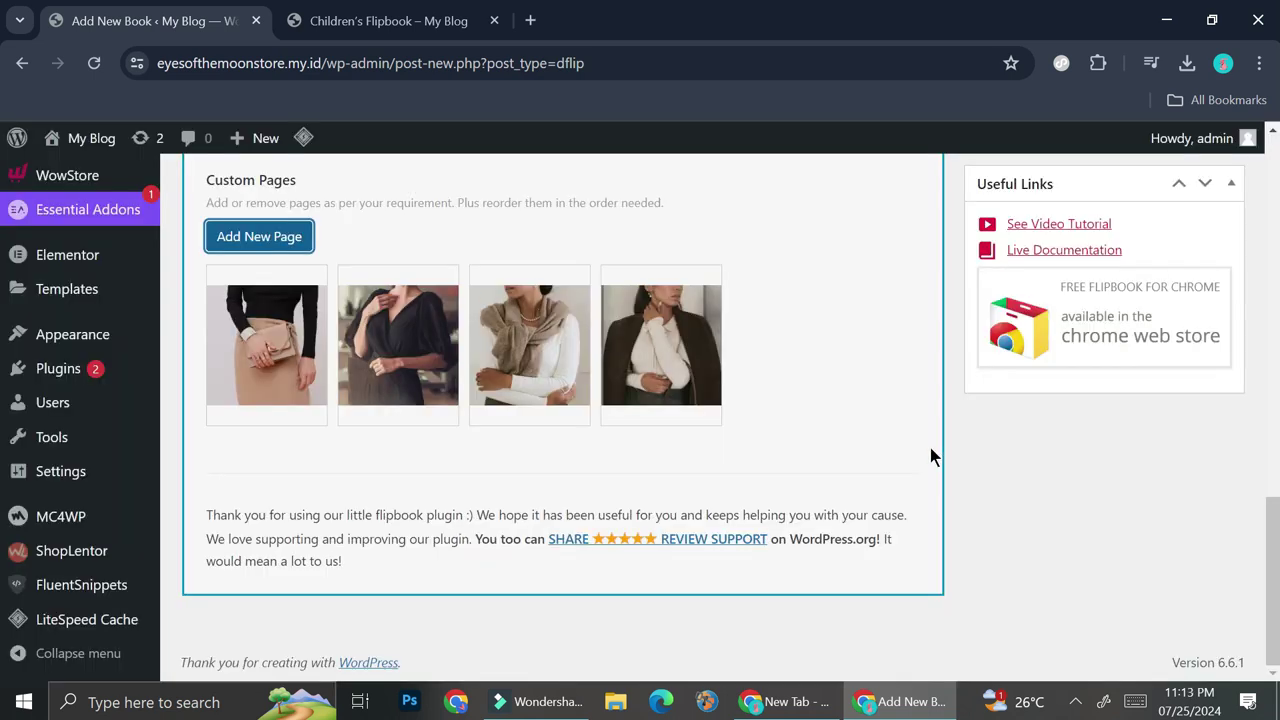
Review the custom pages and source settings of the Journey book, and publish it
{"action": "scroll", "coordinate": [729, 417], "scroll_direction": "up", "scroll_amount": 2}
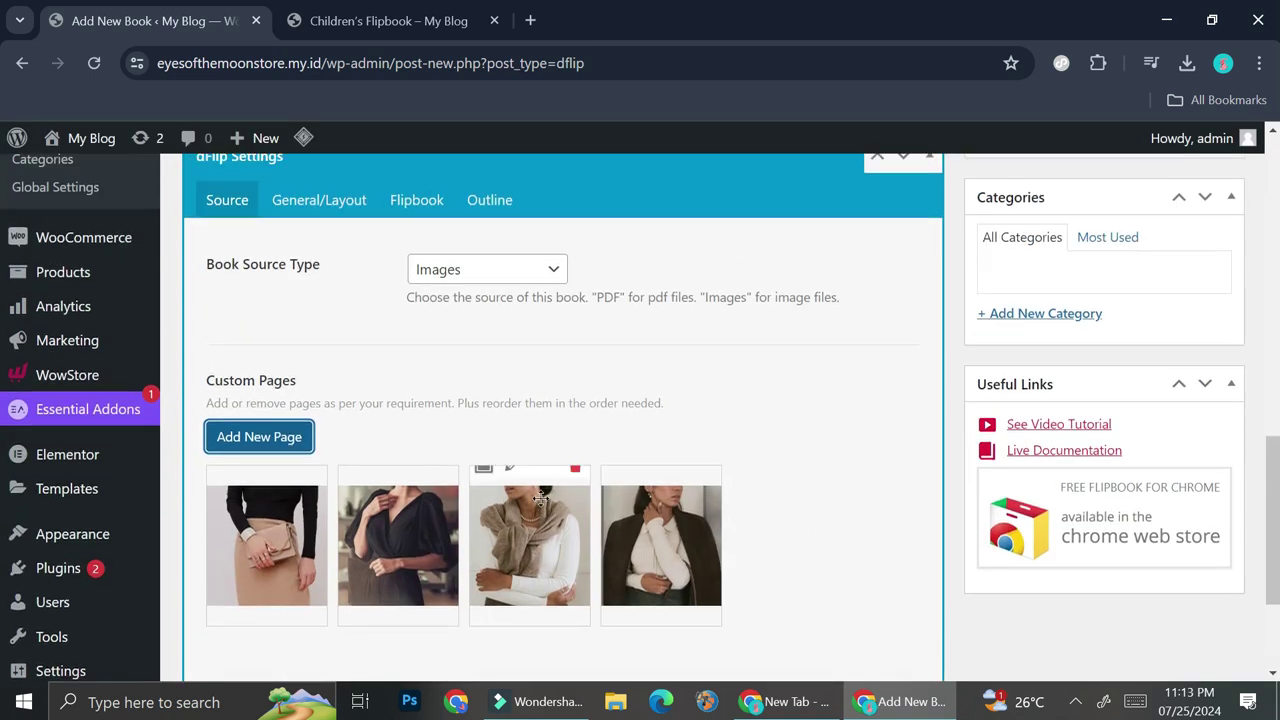
{"action": "scroll", "coordinate": [666, 417], "scroll_direction": "down", "scroll_amount": 2}
{"action": "scroll", "coordinate": [666, 420], "scroll_direction": "up", "scroll_amount": 4}
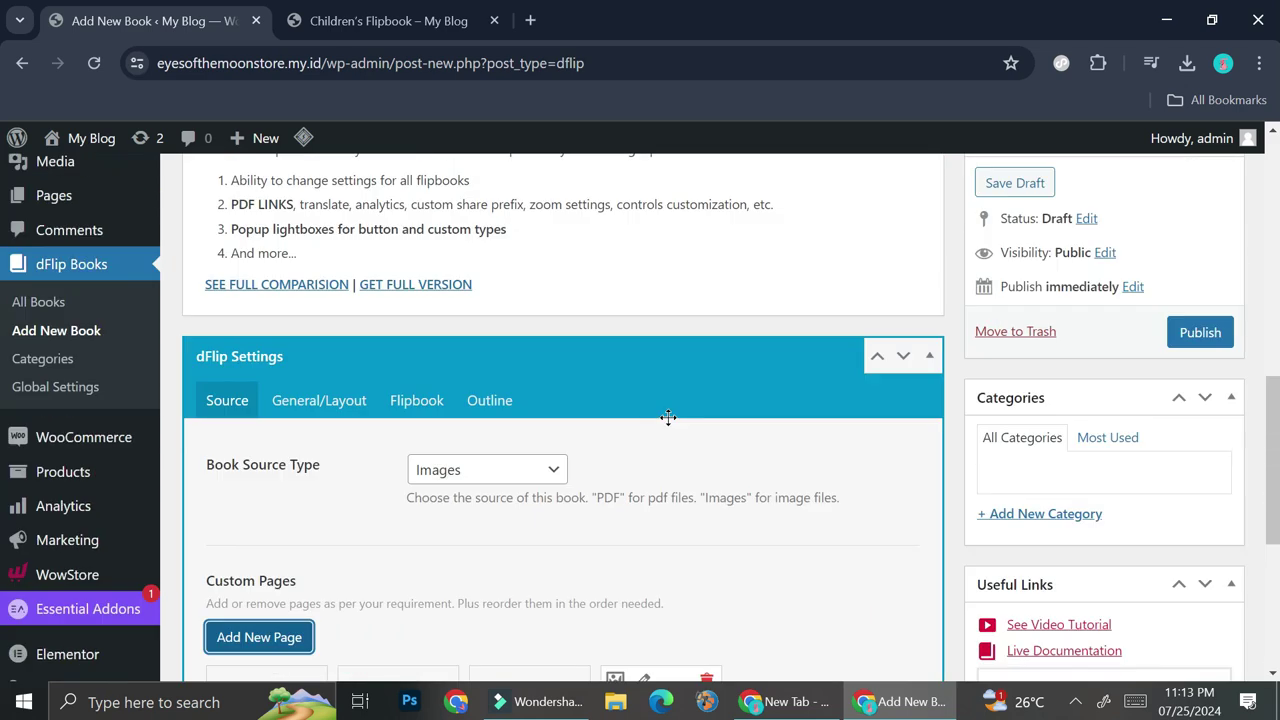
{"action": "scroll", "coordinate": [674, 420], "scroll_direction": "down", "scroll_amount": 1}
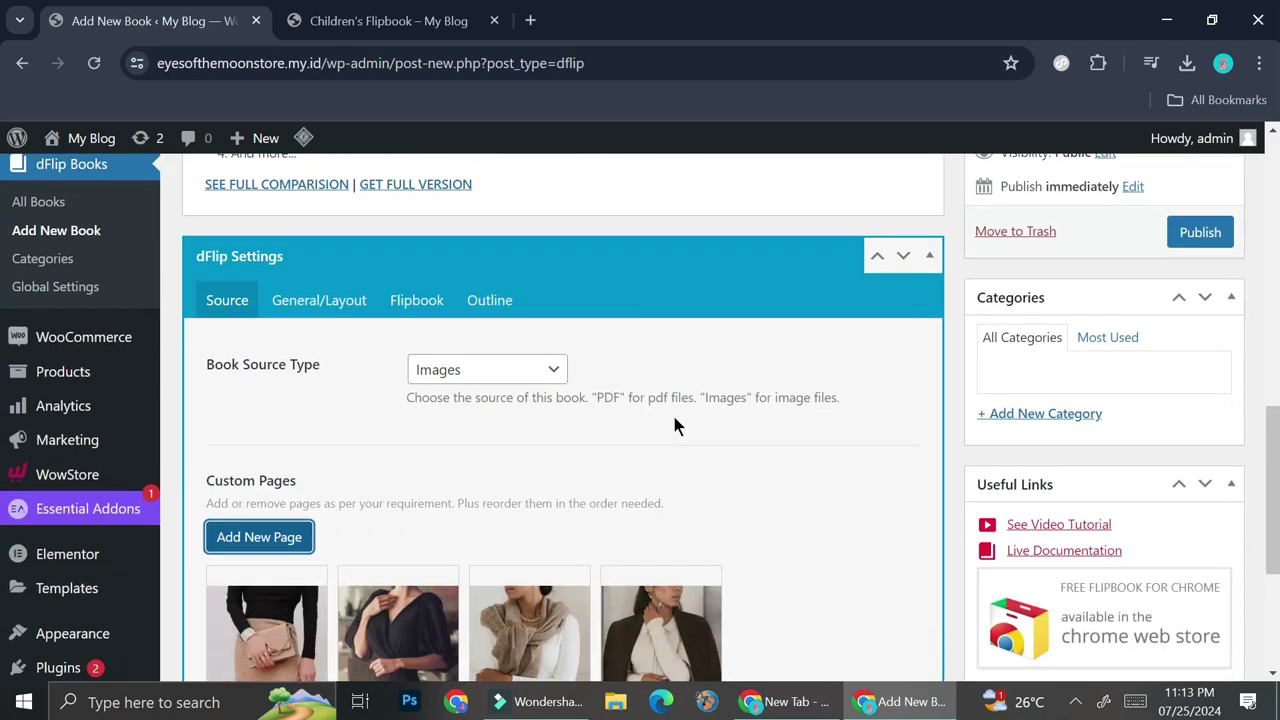
{"action": "scroll", "coordinate": [709, 409], "scroll_direction": "down", "scroll_amount": 1}
{"action": "scroll", "coordinate": [707, 409], "scroll_direction": "up", "scroll_amount": 2}
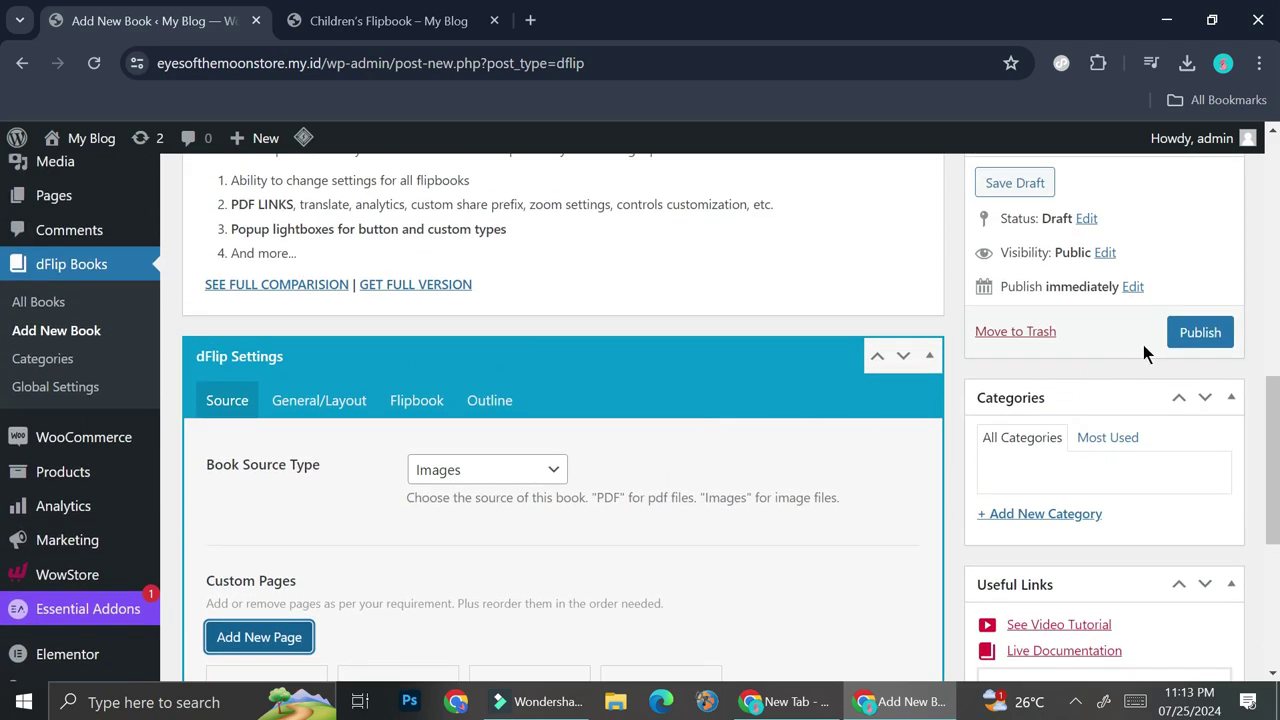
{"action": "left_click", "coordinate": [1186, 334]}
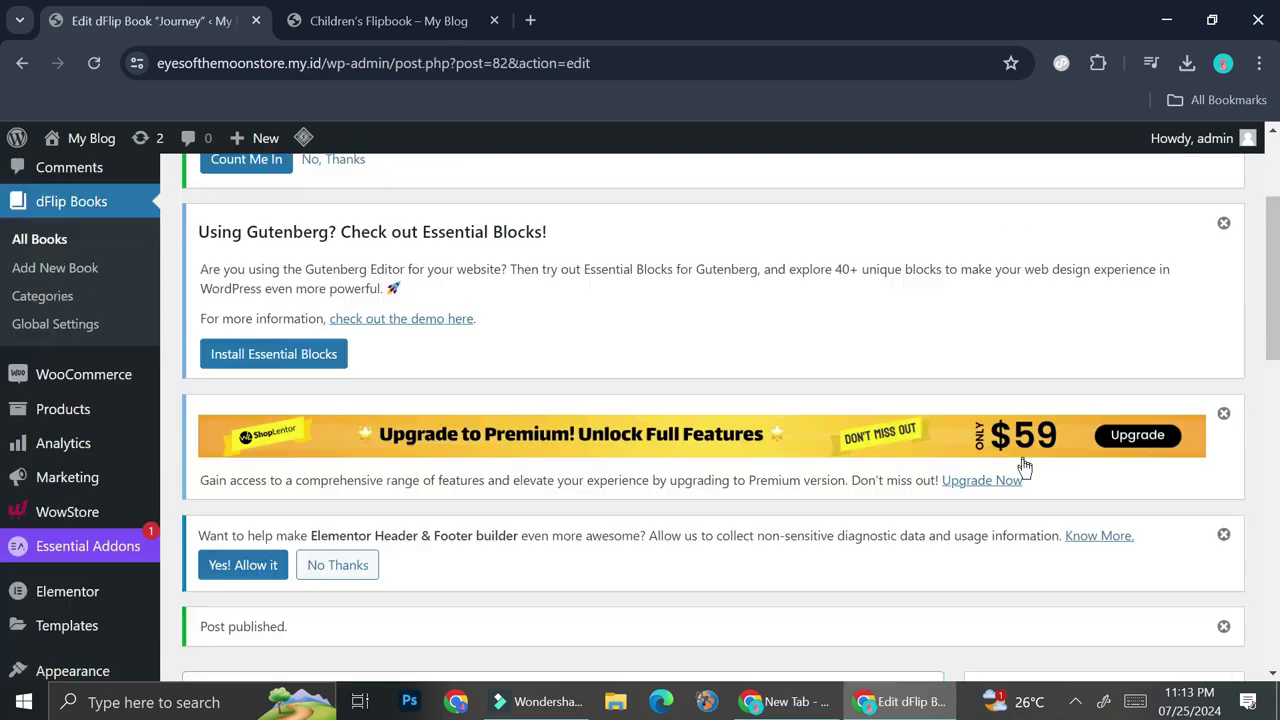
Copy the Journey book's LightBox thumb shortcode [dflip id="82" type="thumb"][/dflip]
{"action": "scroll", "coordinate": [1143, 438], "scroll_direction": "down", "scroll_amount": 3}
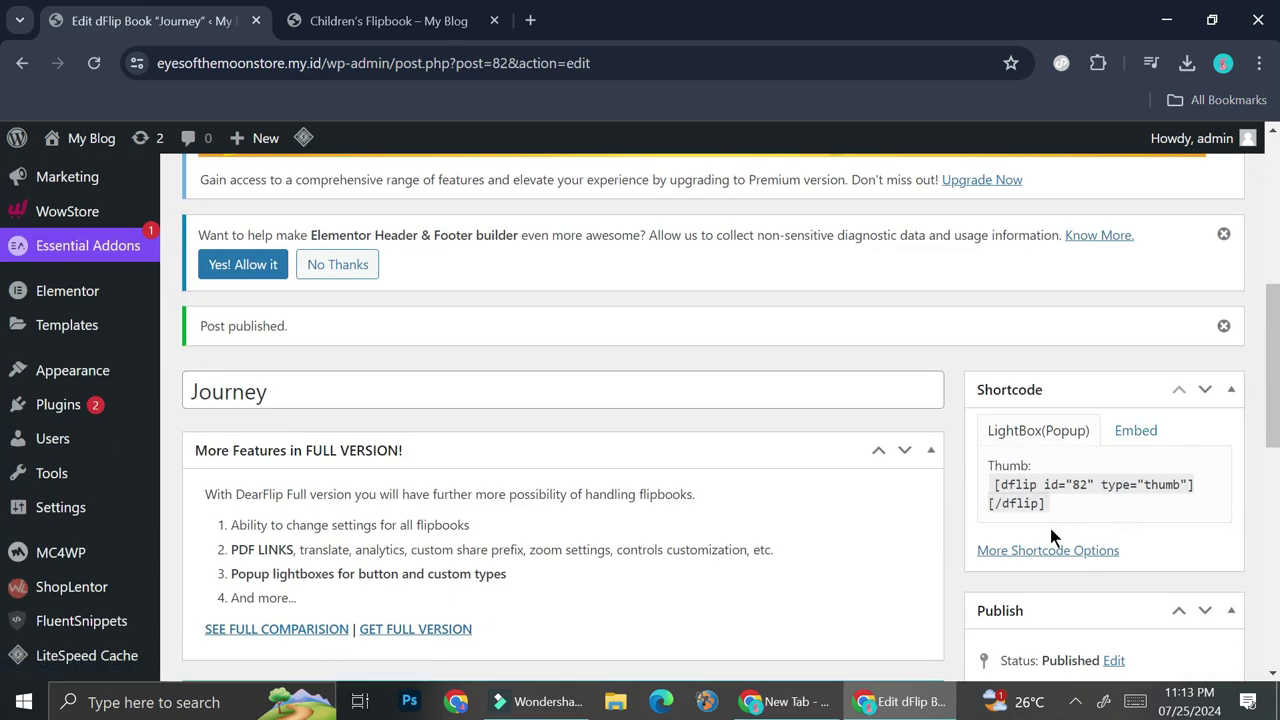
{"action": "left_click_drag", "start_coordinate": [1062, 504], "coordinate": [960, 462]}
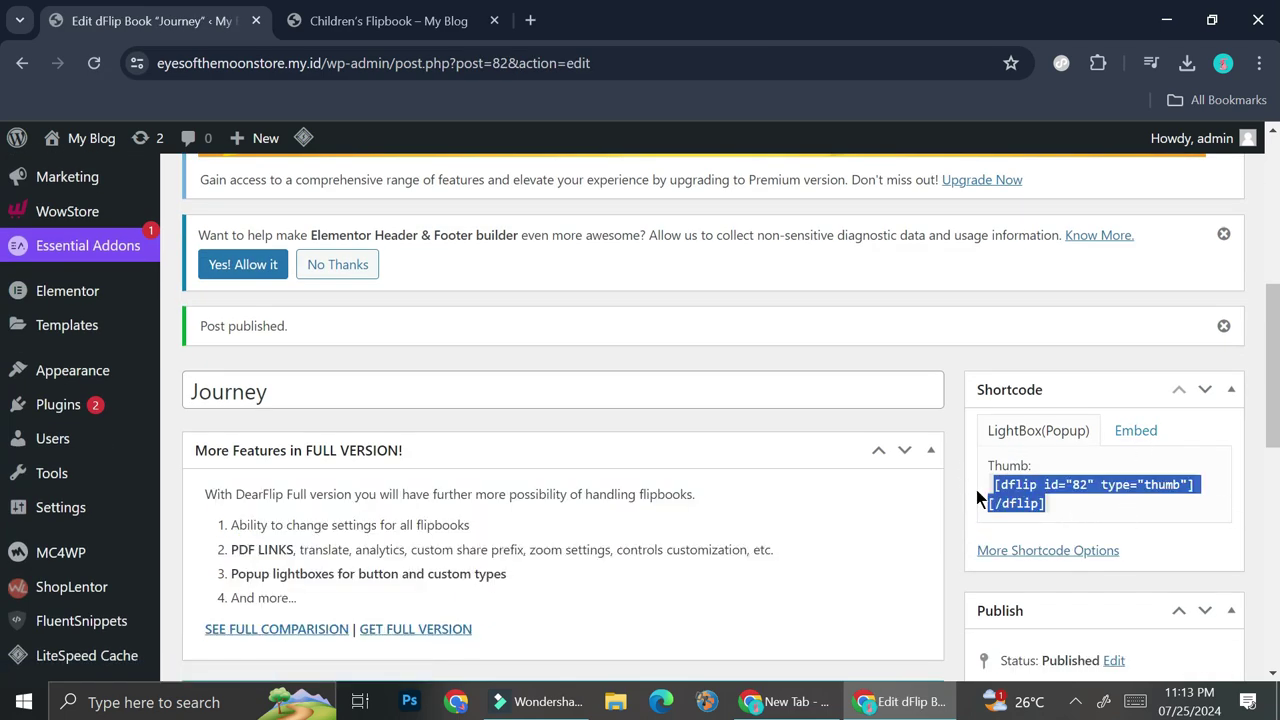
{"action": "scroll", "coordinate": [69, 290], "scroll_direction": "up", "scroll_amount": 2}
{"action": "mouse_move", "coordinate": [97, 318]}
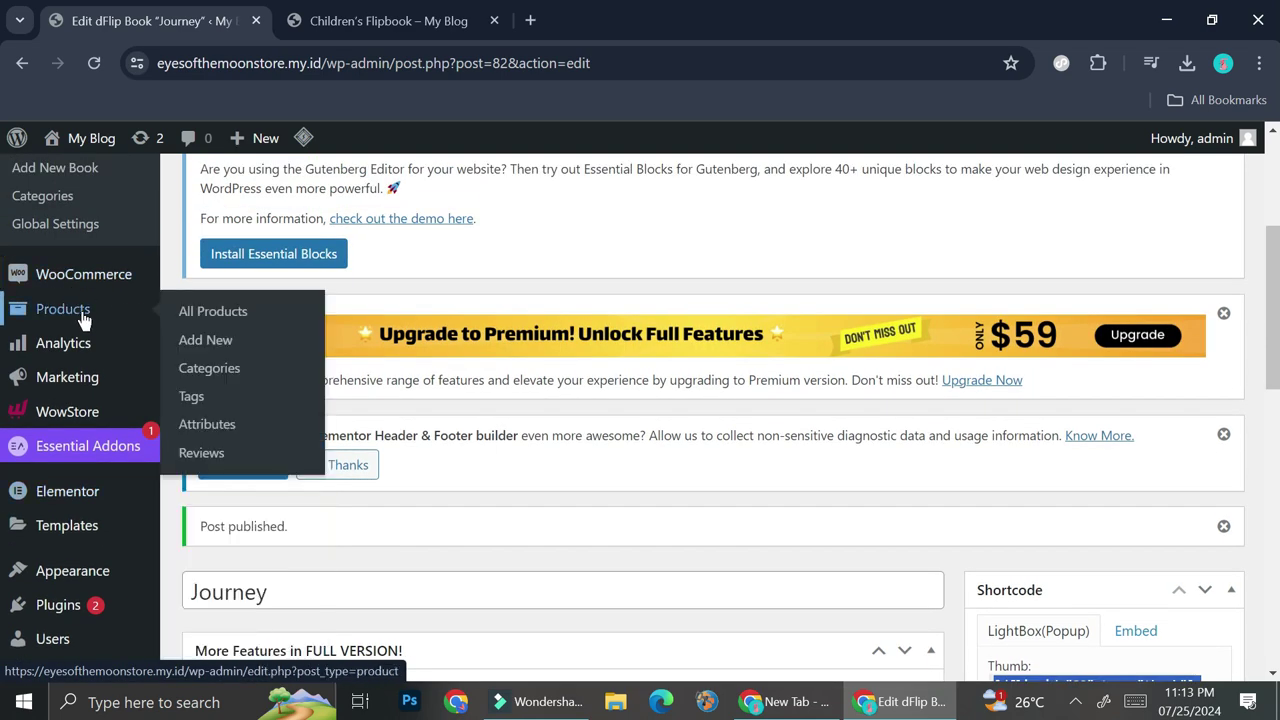
{"action": "scroll", "coordinate": [106, 289], "scroll_direction": "up", "scroll_amount": 3}
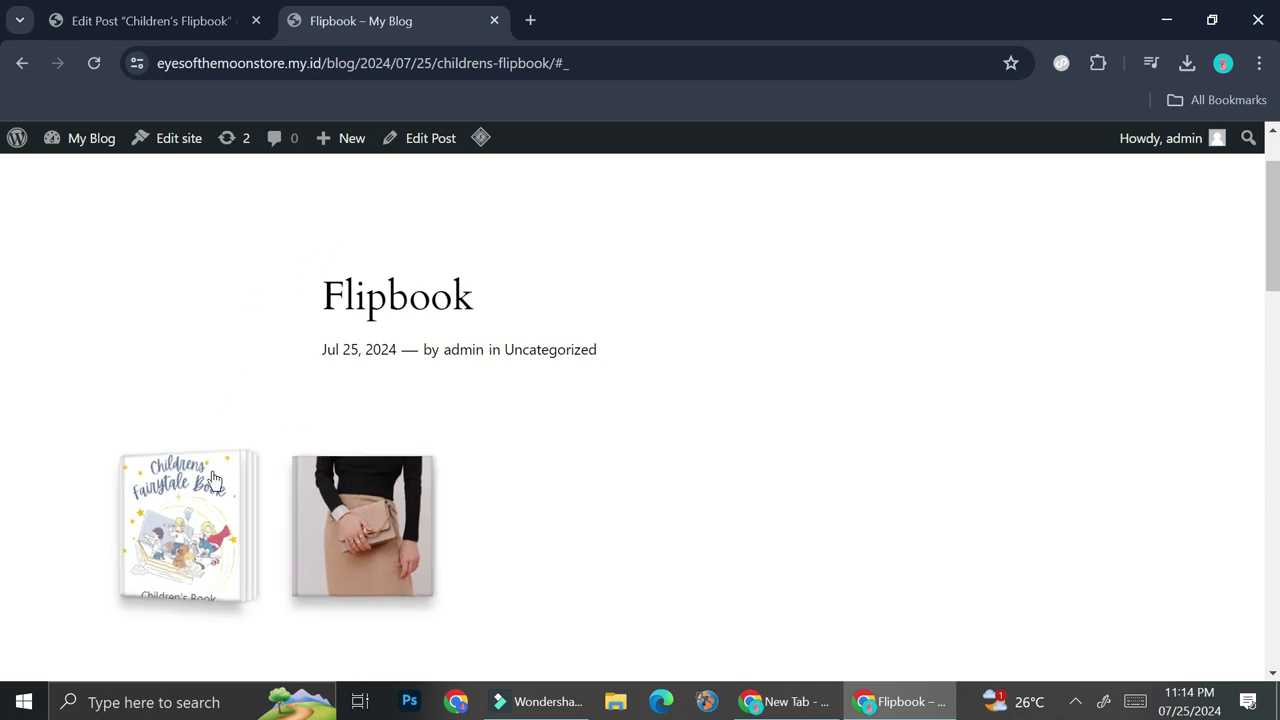
Page through the image-based flipbook on the published Flipbook post, close the viewer, and return to the post editor
{"action": "left_click", "coordinate": [362, 515]}
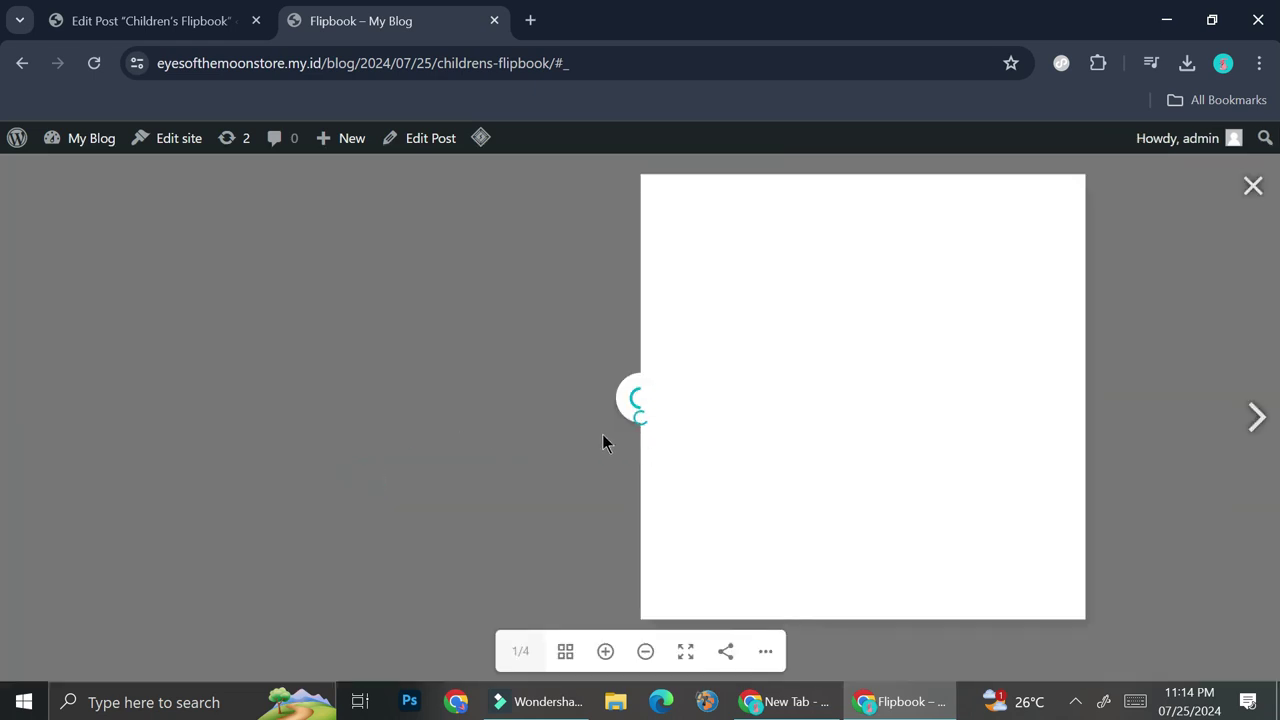
{"action": "left_click", "coordinate": [1258, 418]}
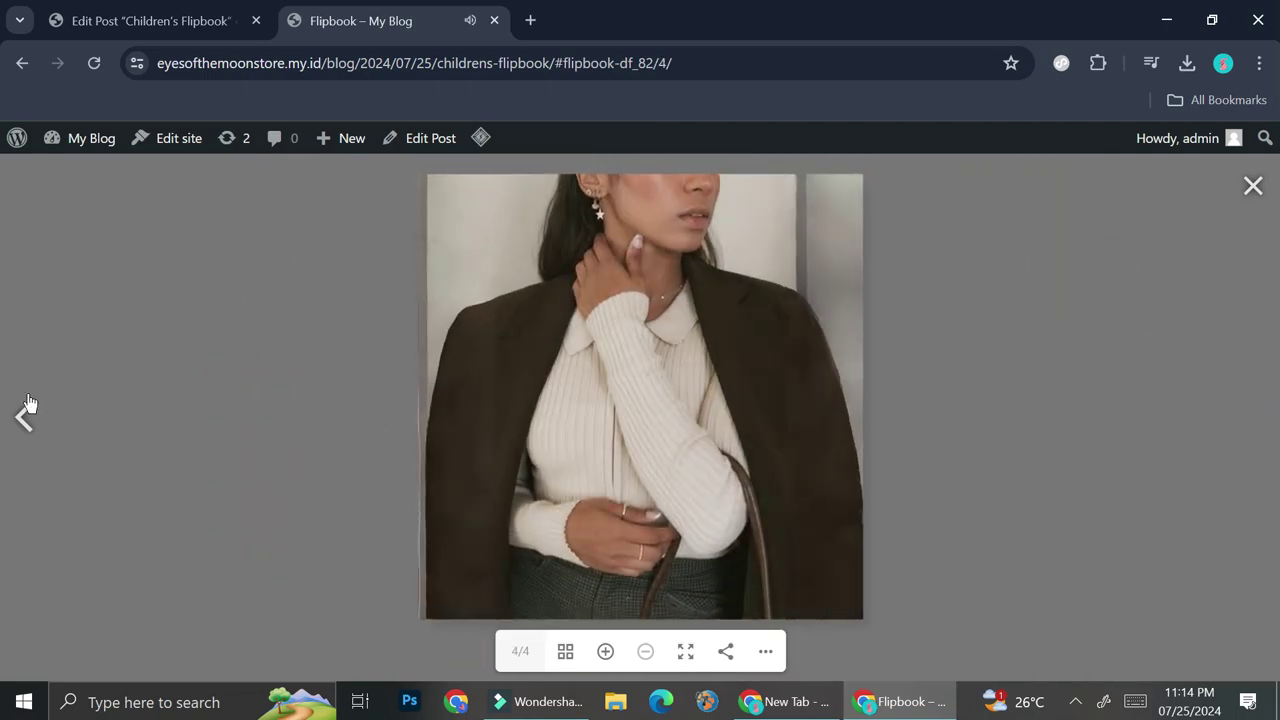
{"action": "left_click", "coordinate": [18, 415]}
{"action": "left_click", "coordinate": [12, 412]}
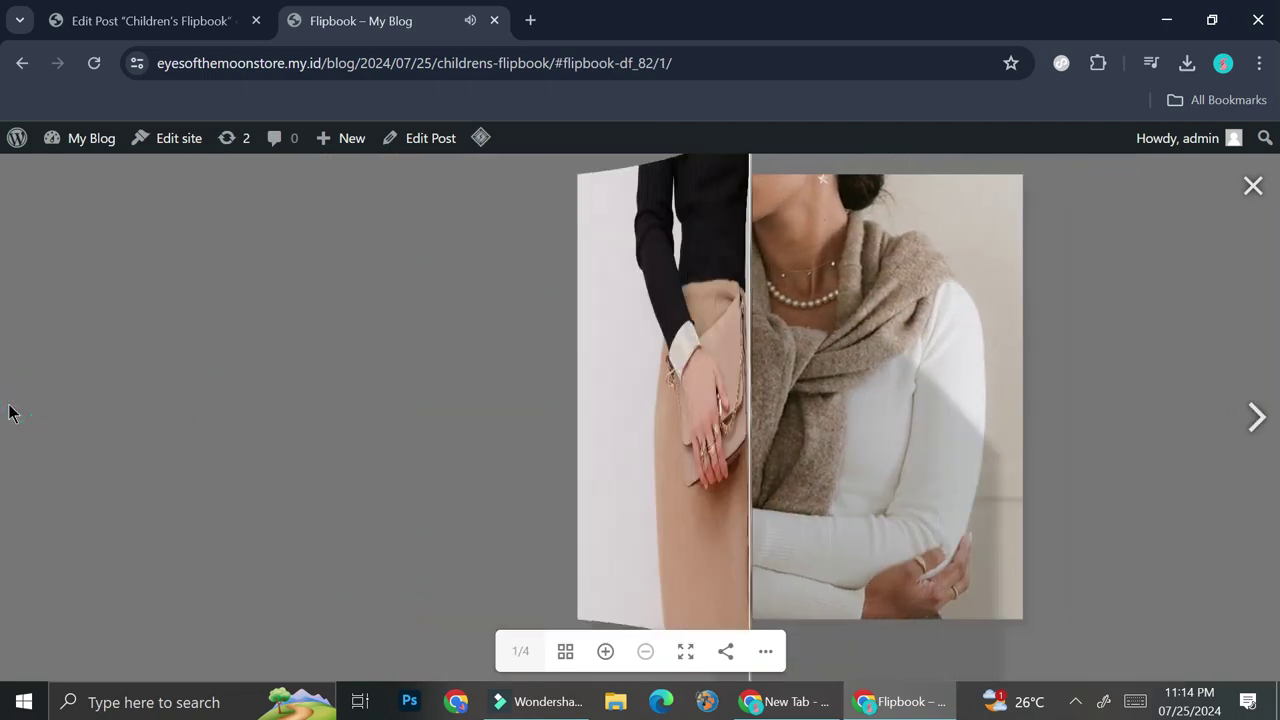
{"action": "left_click", "coordinate": [1253, 186]}
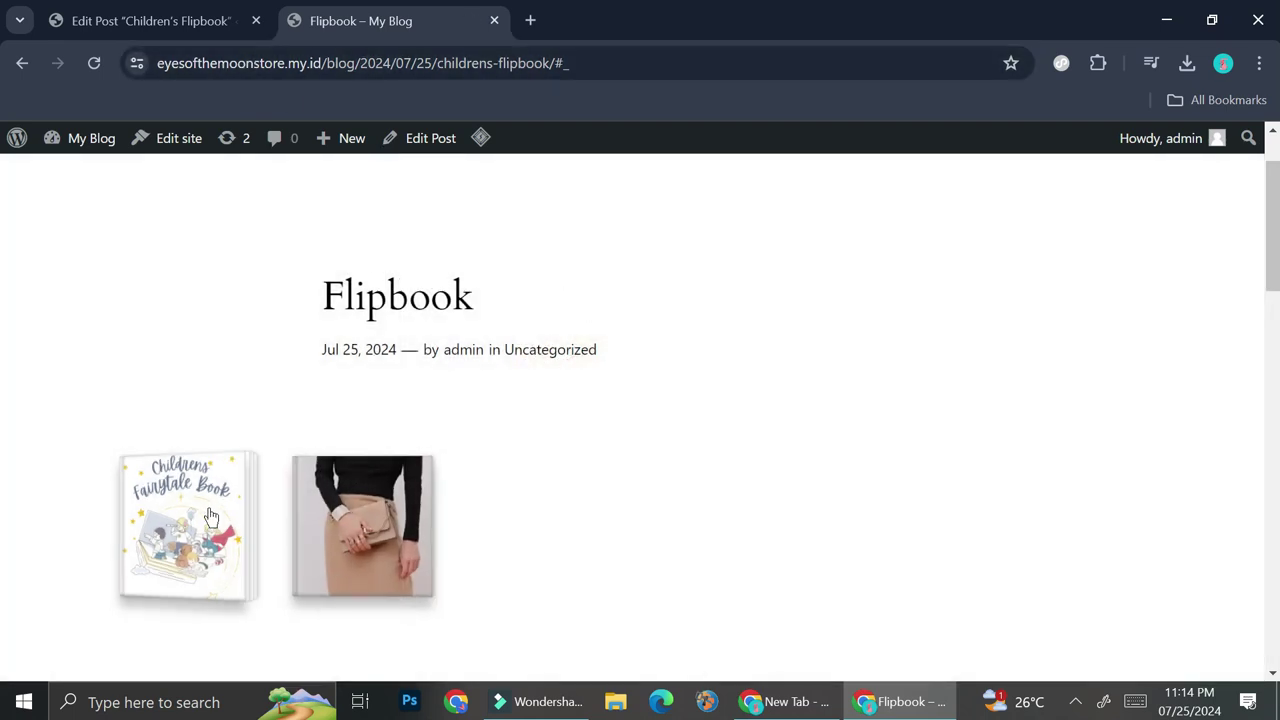
{"action": "left_click", "coordinate": [166, 9]}
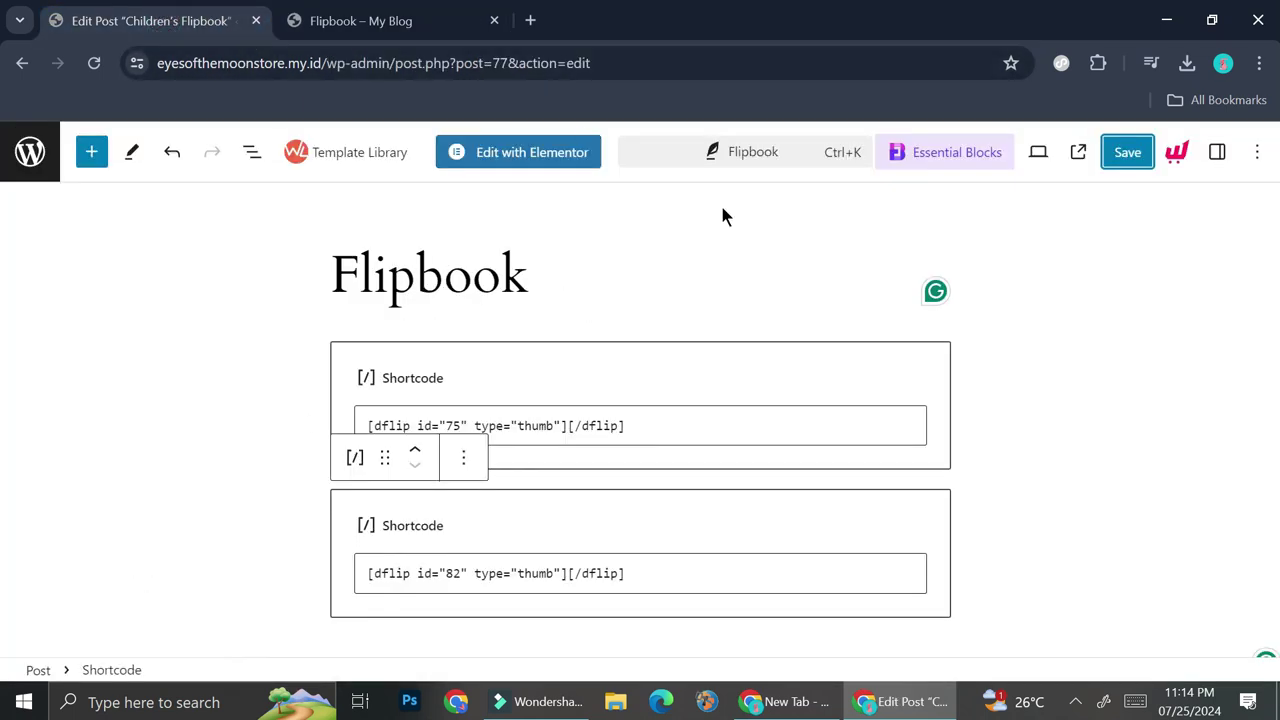
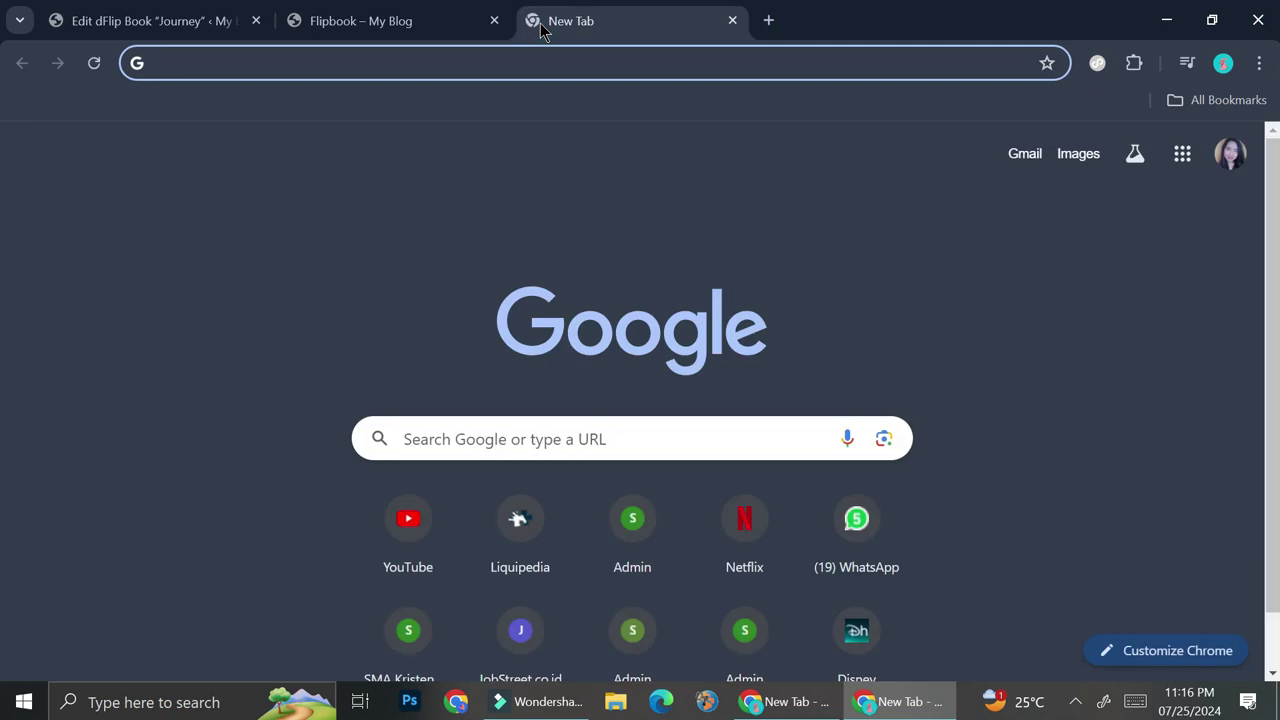
Look up the hex code for black on Google and set the Journey book's Background Color to #000000
{"action": "type", "text": "black hexcode"}
{"action": "key", "text": "Return"}
{"action": "left_click_drag", "start_coordinate": [265, 376], "coordinate": [108, 378]}
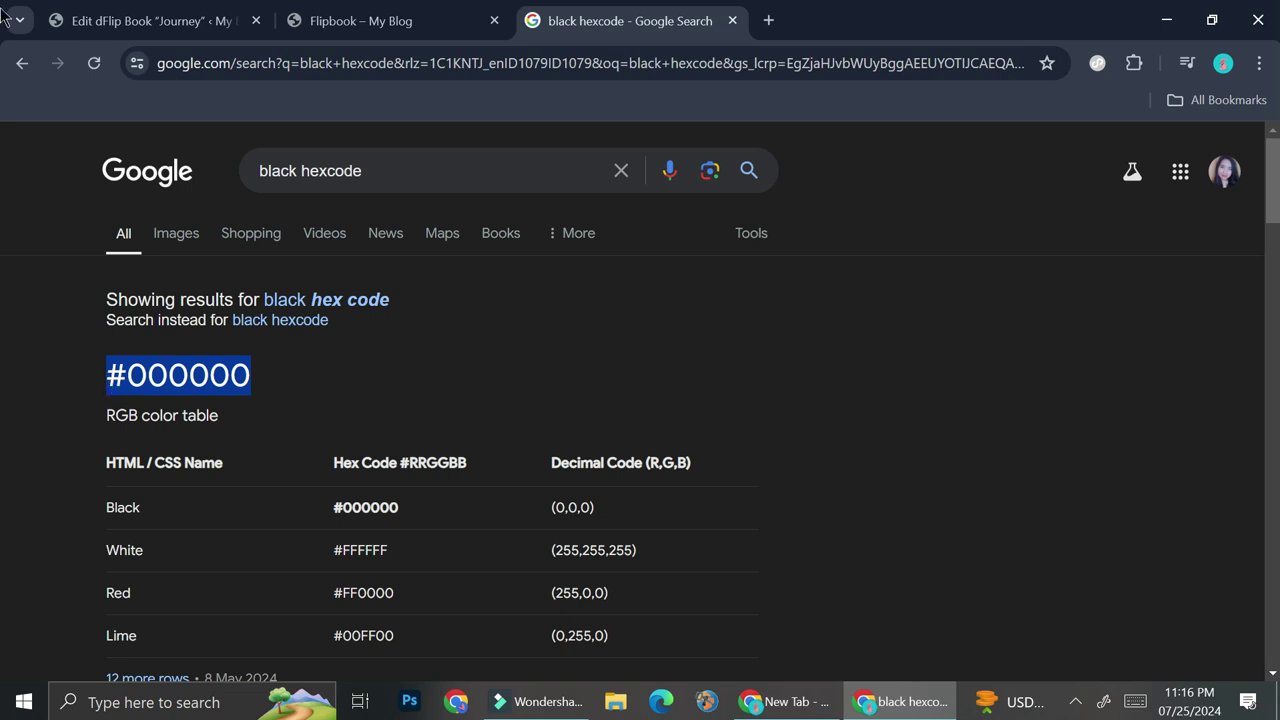
{"action": "left_click", "coordinate": [150, 20]}
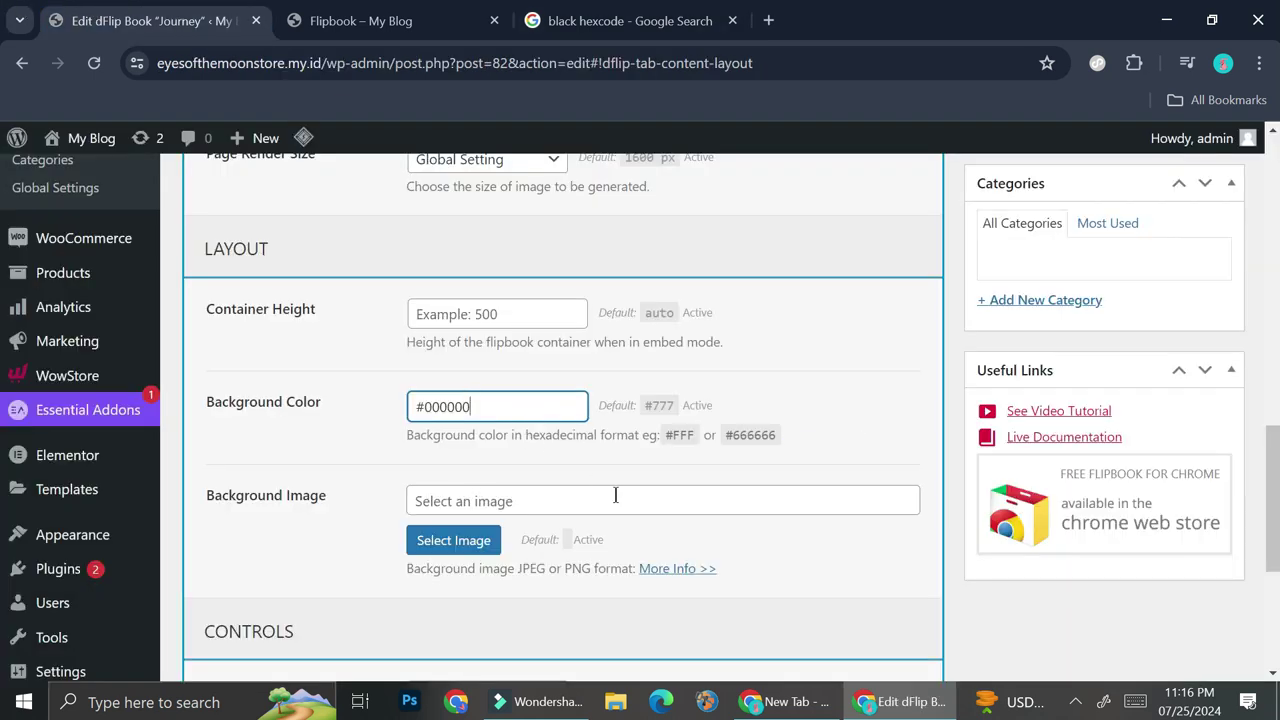
{"action": "scroll", "coordinate": [614, 494], "scroll_direction": "down", "scroll_amount": 1}
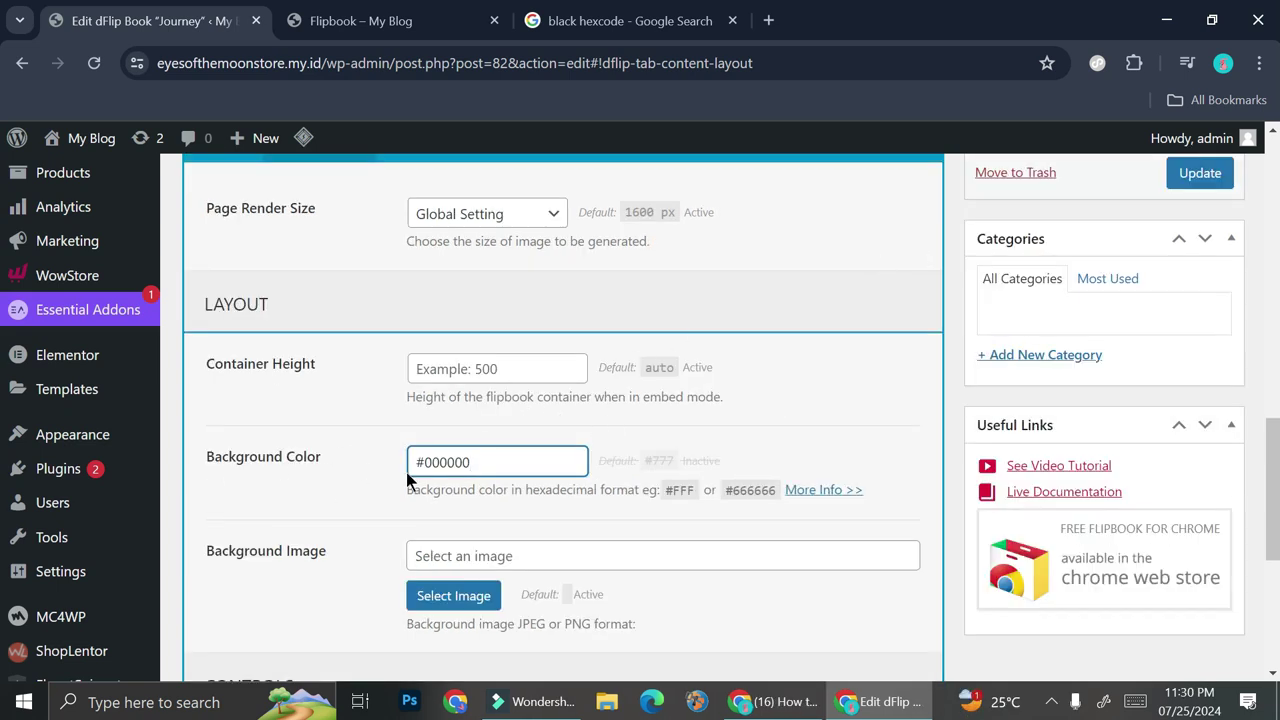
{"action": "left_click", "coordinate": [706, 455]}
{"action": "scroll", "coordinate": [560, 455], "scroll_direction": "down", "scroll_amount": 1}
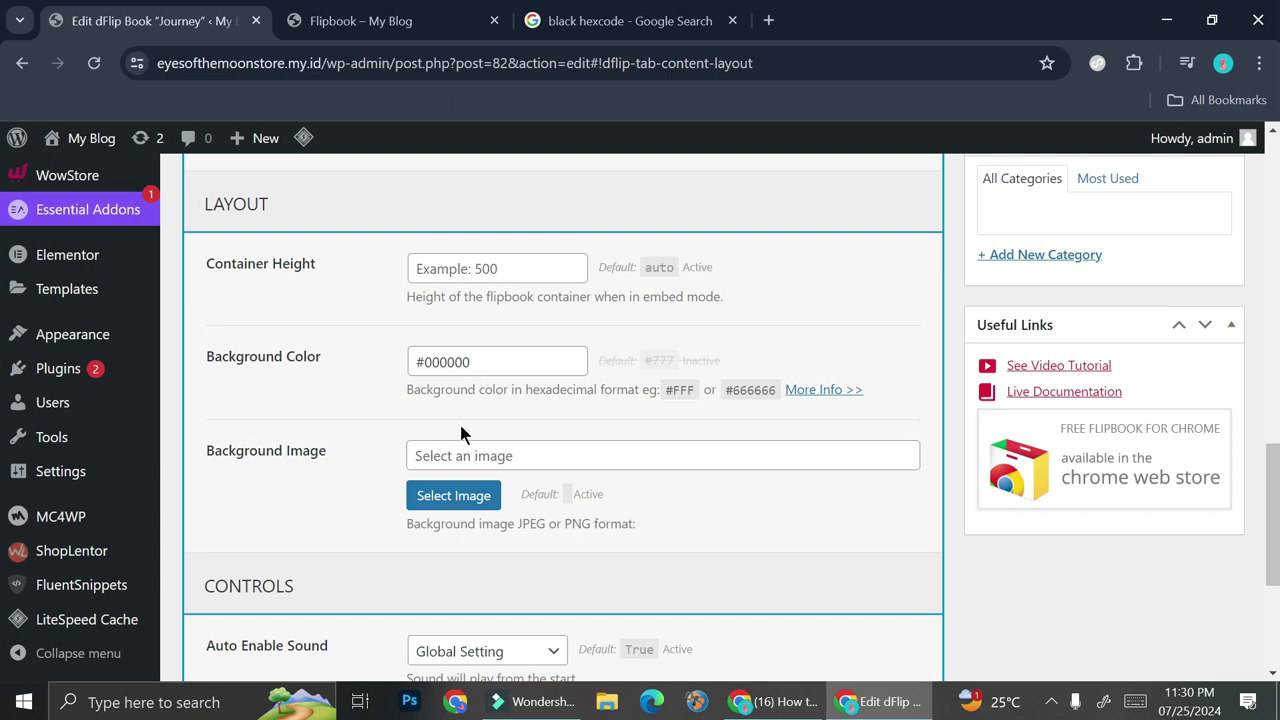
Check the Background Image picker and the Controls settings without changing them, and update the Journey book
{"action": "left_click", "coordinate": [471, 490]}
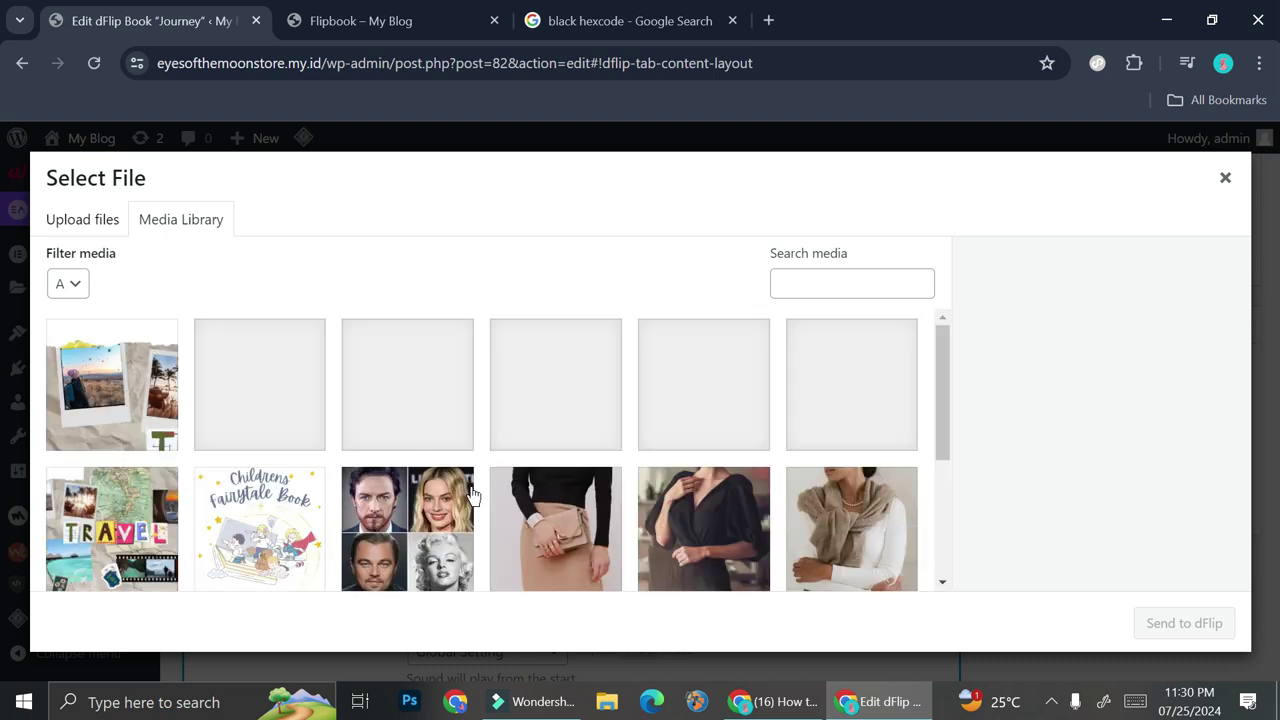
{"action": "left_click", "coordinate": [1238, 194]}
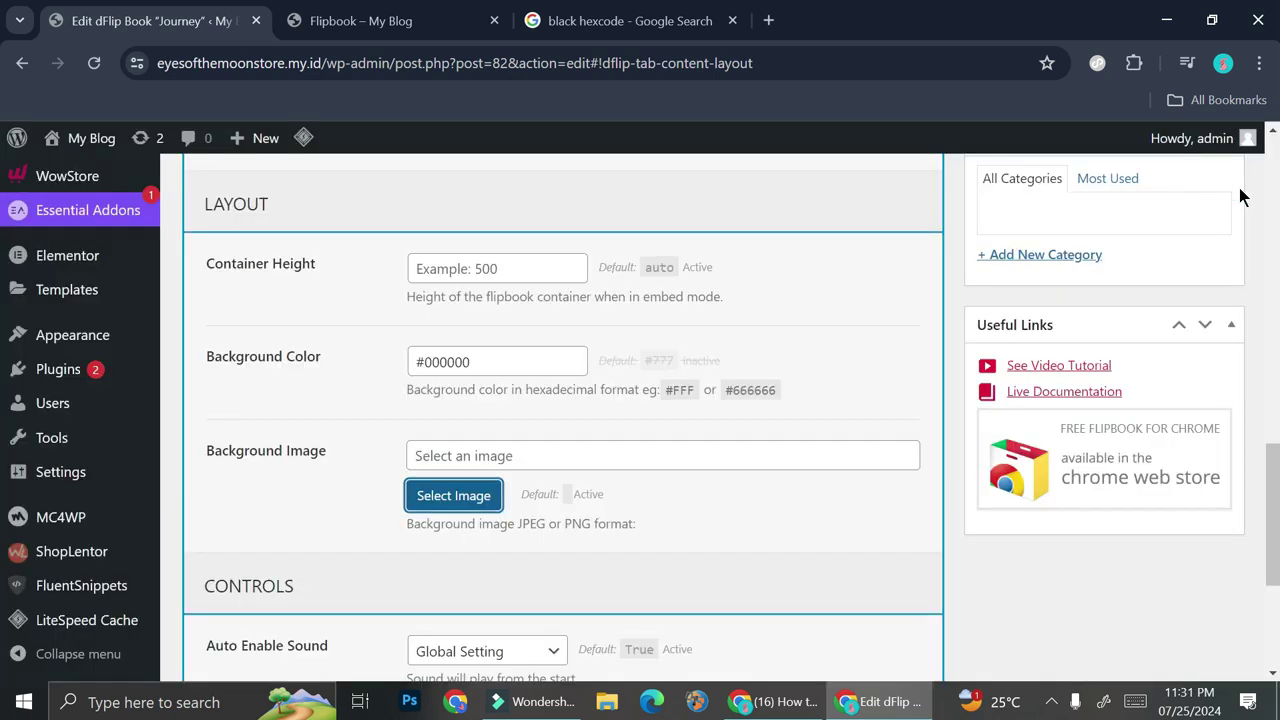
{"action": "scroll", "coordinate": [690, 434], "scroll_direction": "down", "scroll_amount": 2}
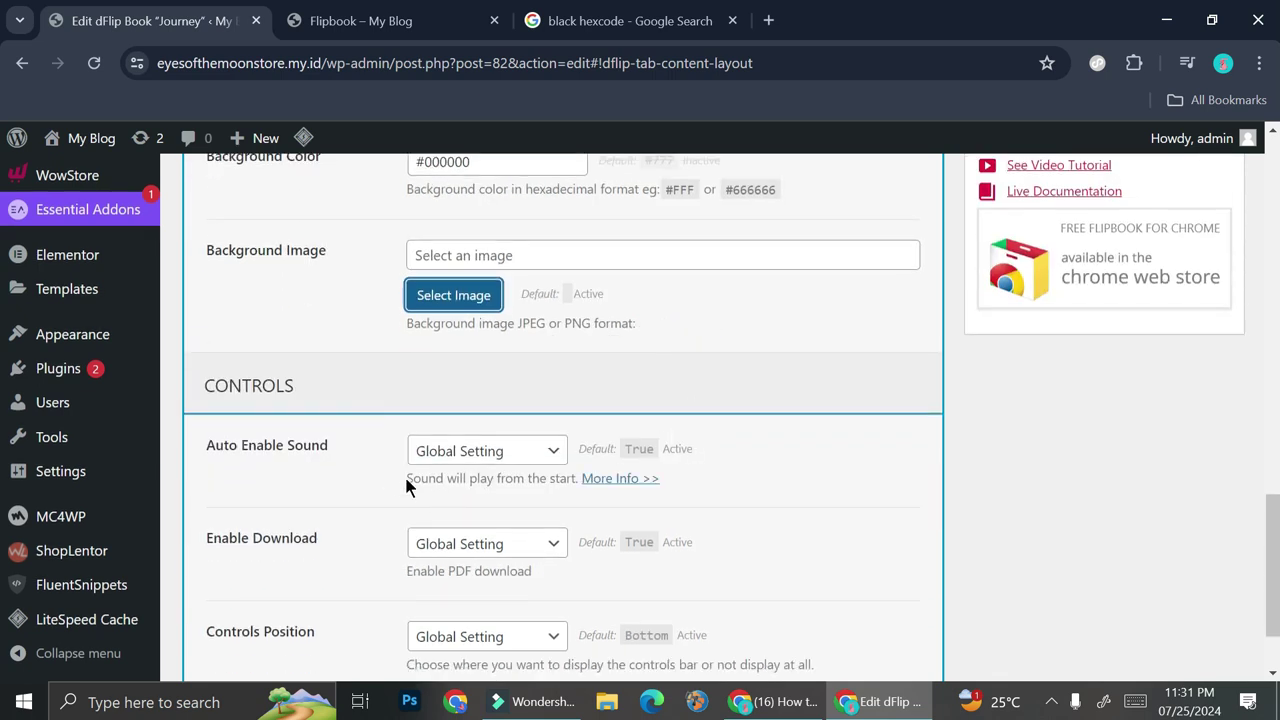
{"action": "scroll", "coordinate": [420, 475], "scroll_direction": "down", "scroll_amount": 1}
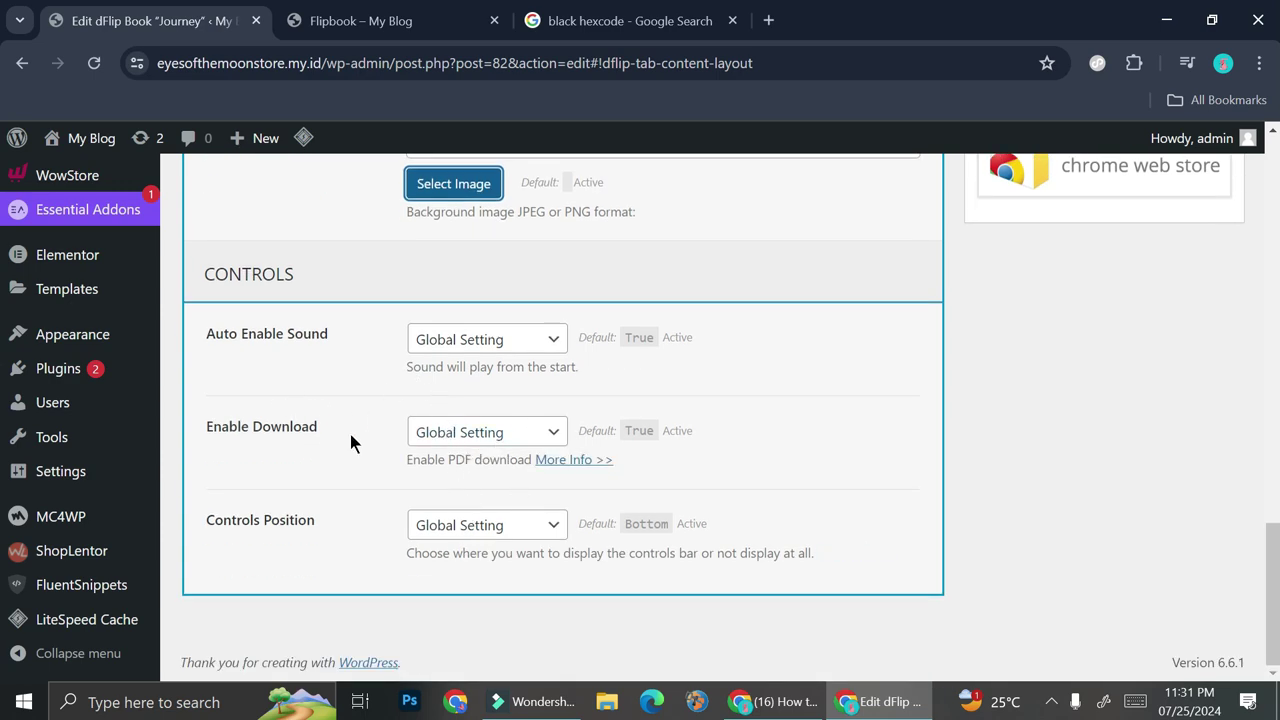
{"action": "scroll", "coordinate": [517, 451], "scroll_direction": "up", "scroll_amount": 5}
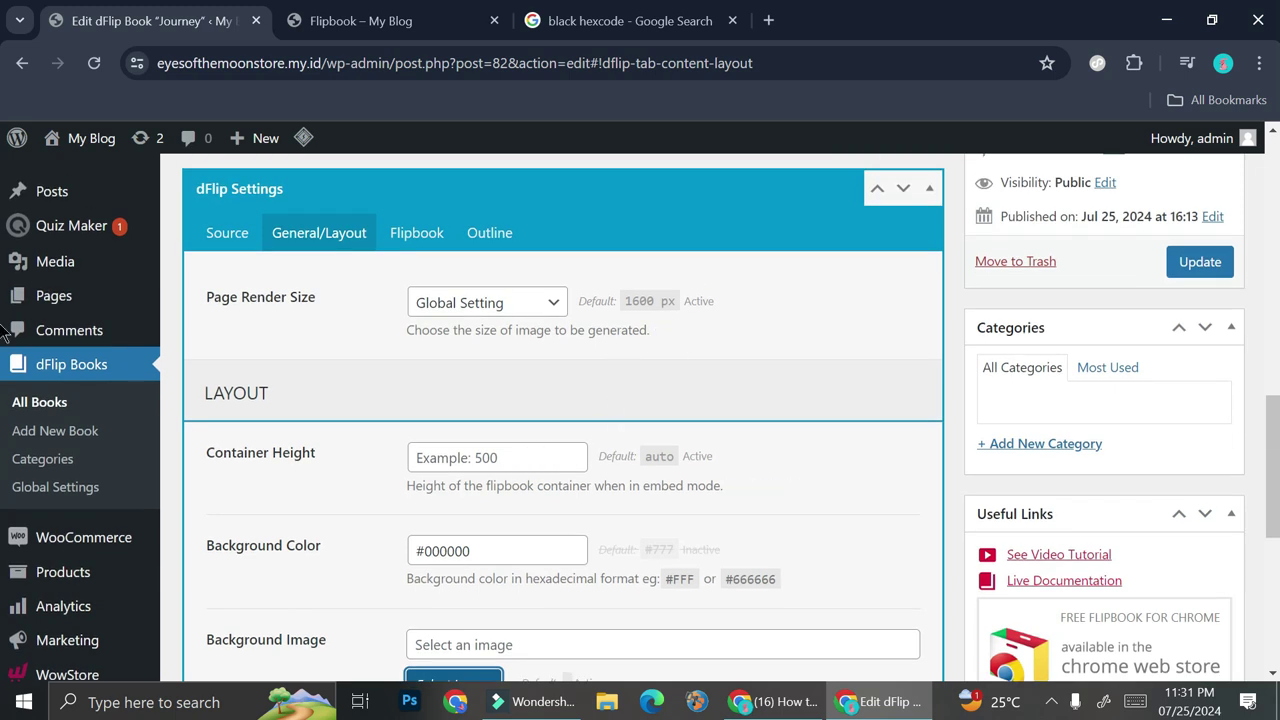
{"action": "left_click", "coordinate": [1200, 262]}
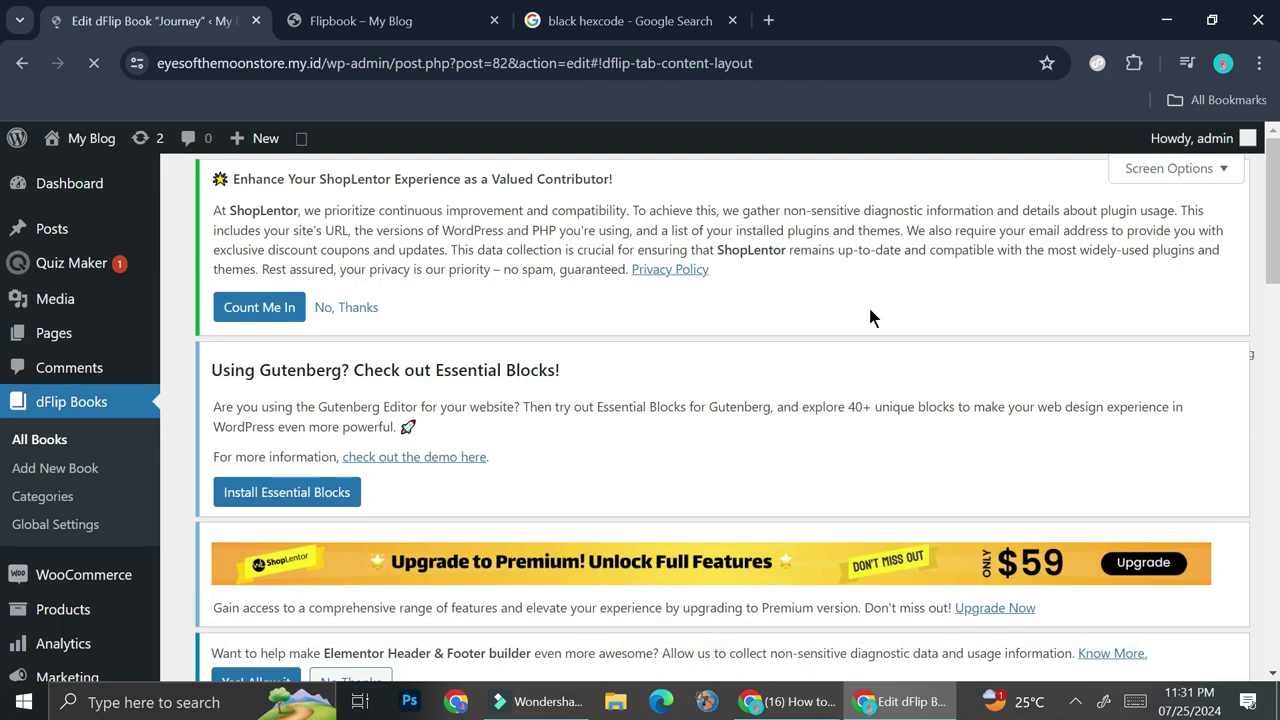
Examine the choices for 3D or 2D and Hard Pages in the Journey book's Flipbook settings
{"action": "scroll", "coordinate": [979, 485], "scroll_direction": "down", "scroll_amount": 3}
{"action": "scroll", "coordinate": [980, 494], "scroll_direction": "down", "scroll_amount": 4}
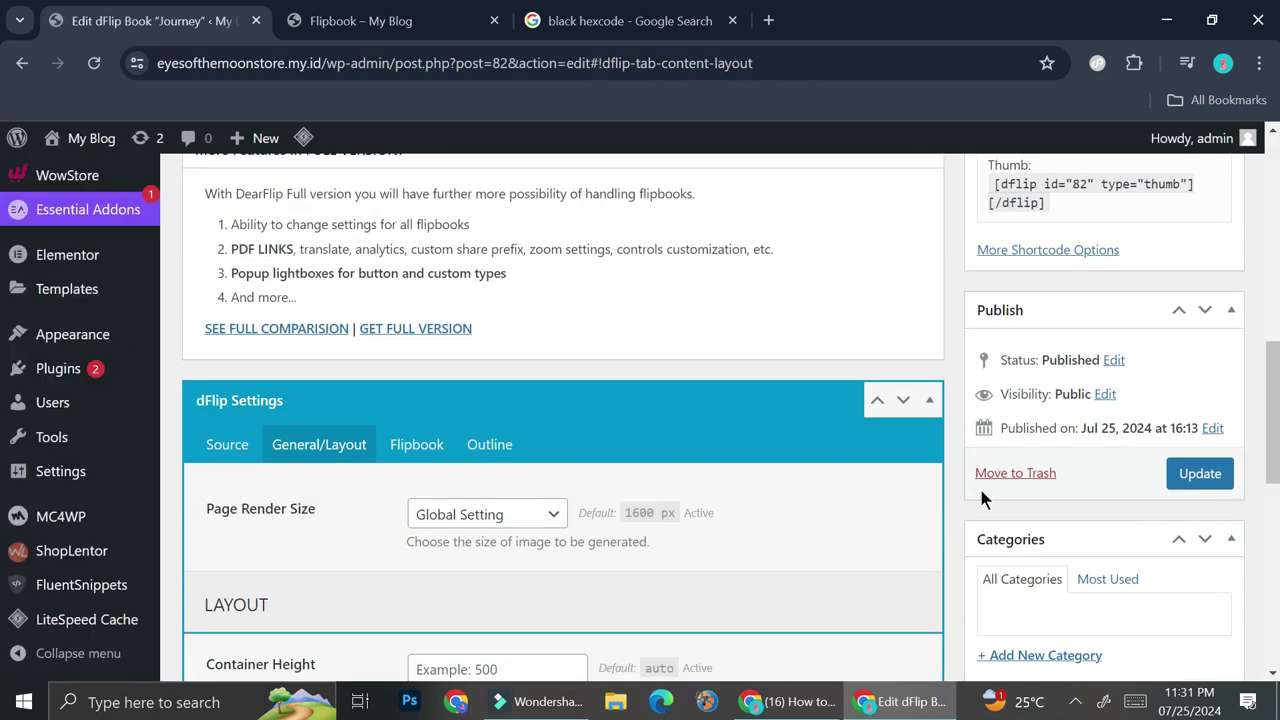
{"action": "scroll", "coordinate": [980, 474], "scroll_direction": "up", "scroll_amount": 2}
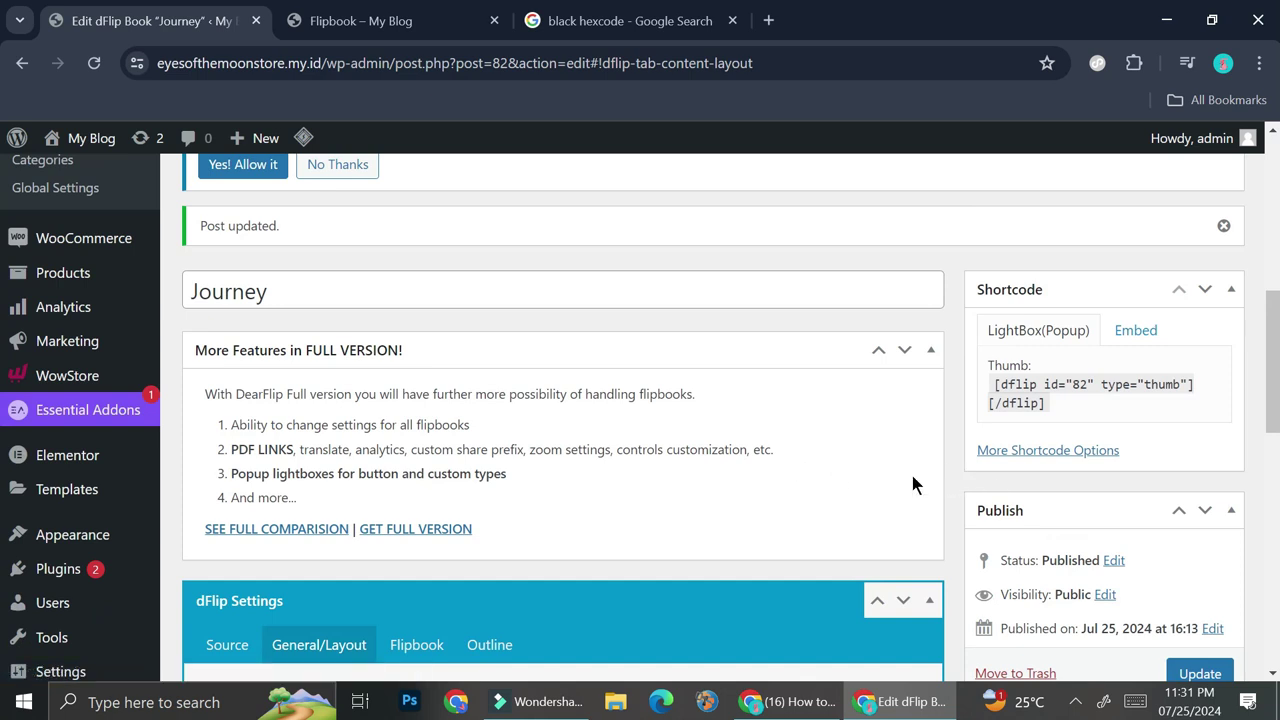
{"action": "scroll", "coordinate": [757, 486], "scroll_direction": "down", "scroll_amount": 3}
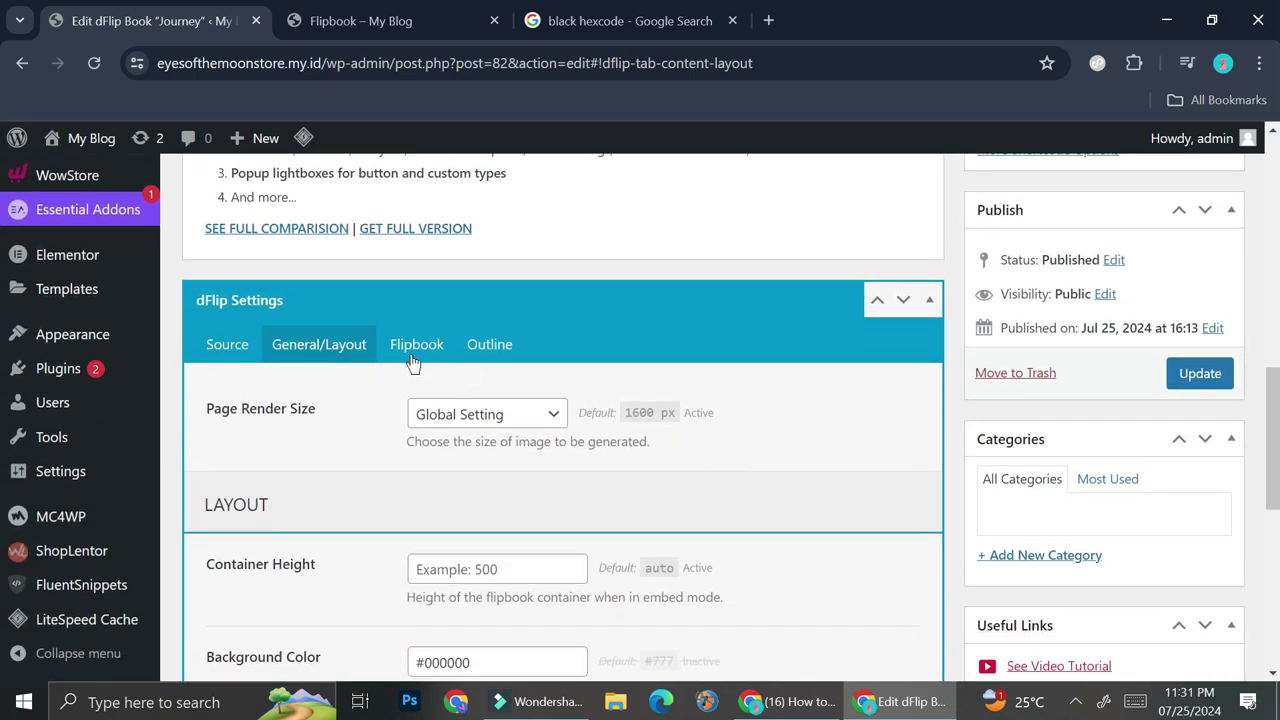
{"action": "left_click", "coordinate": [411, 355]}
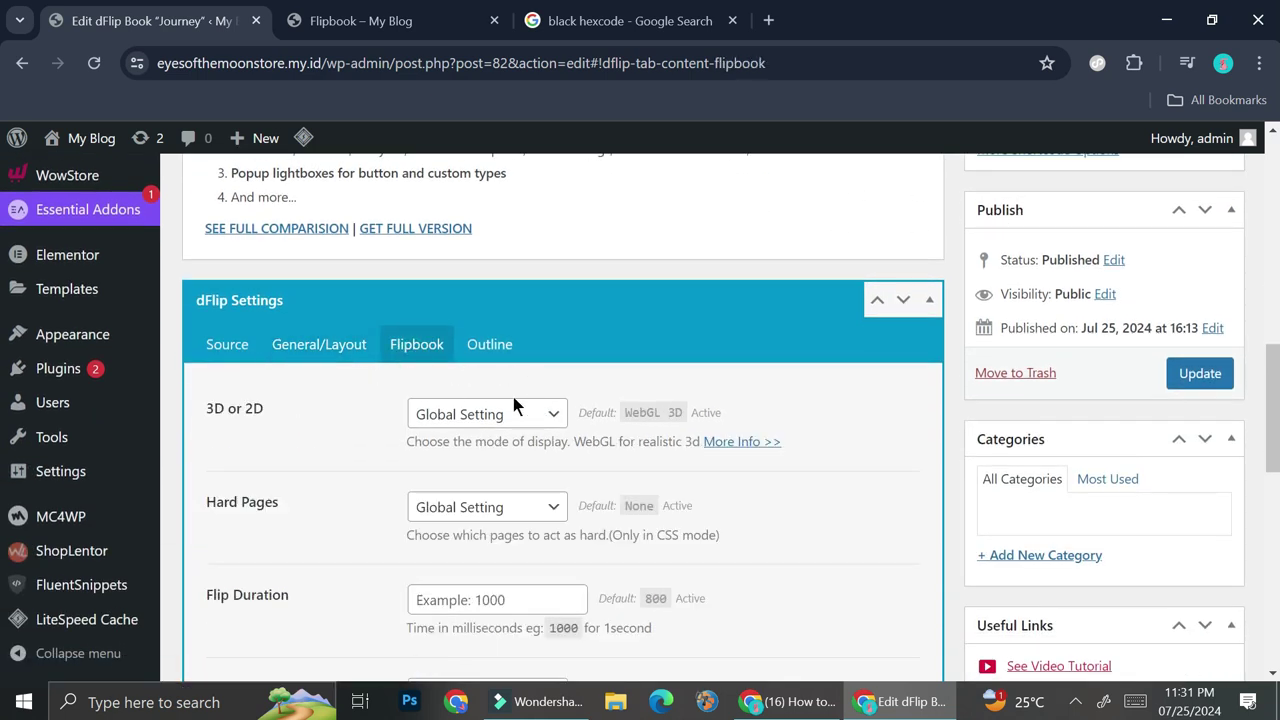
{"action": "left_click", "coordinate": [445, 414]}
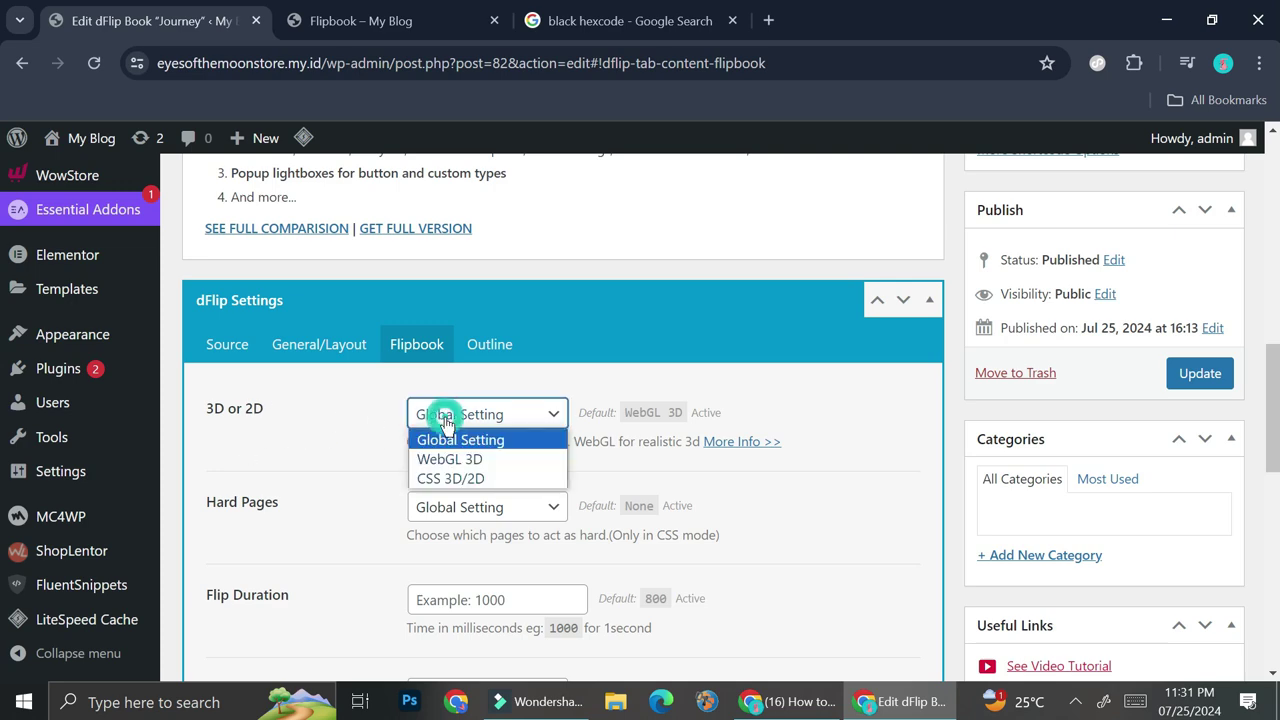
{"action": "left_click", "coordinate": [445, 416]}
{"action": "scroll", "coordinate": [340, 430], "scroll_direction": "down", "scroll_amount": 2}
{"action": "left_click", "coordinate": [485, 307]}
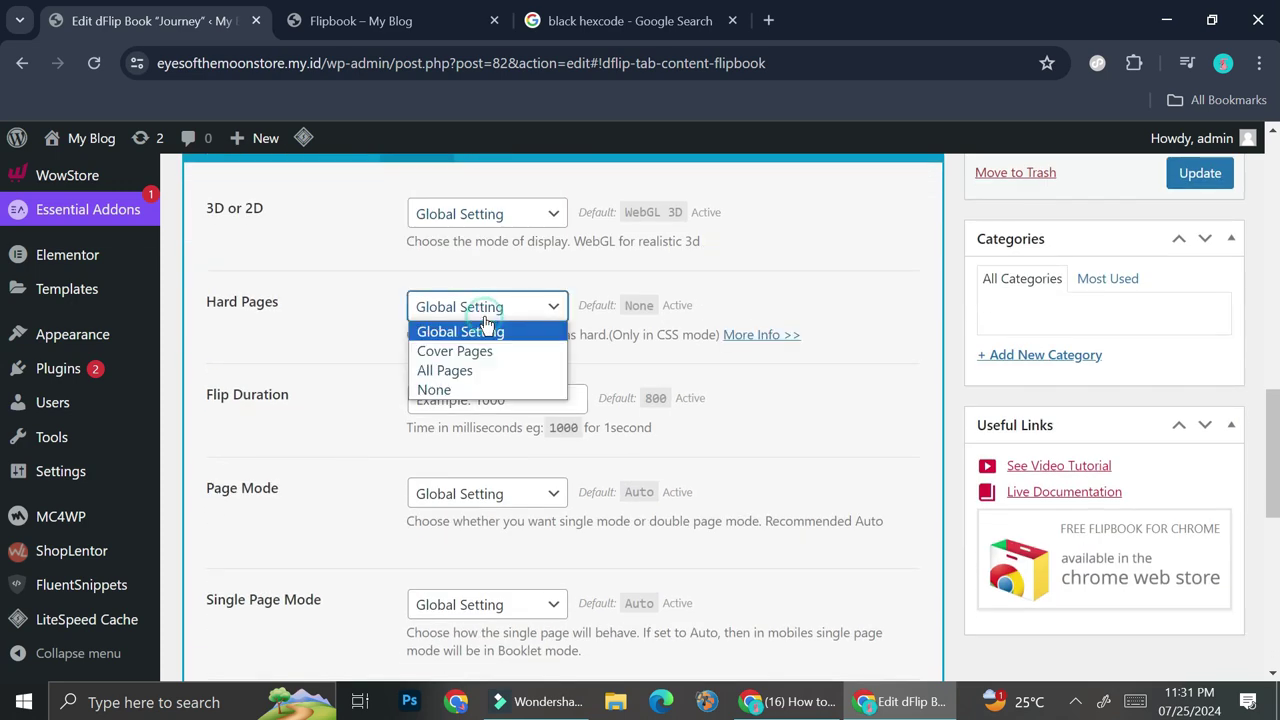
{"action": "left_click", "coordinate": [339, 326]}
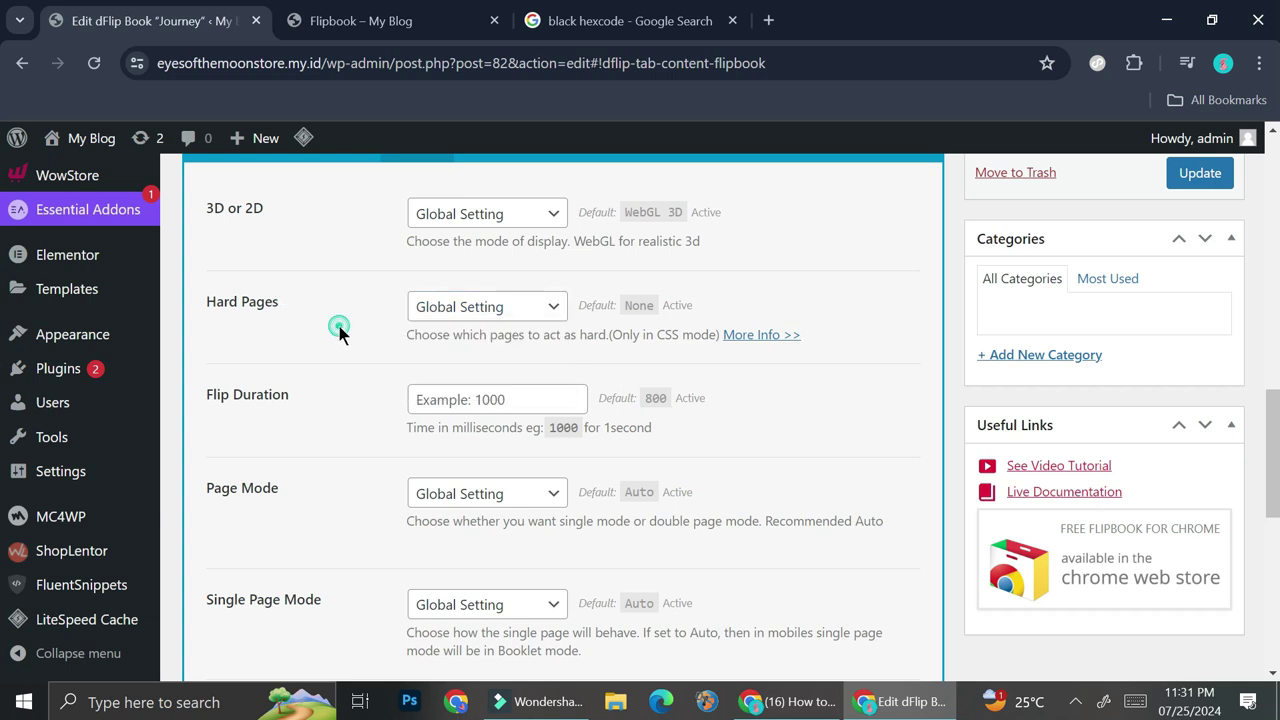
Examine the Page Mode, Single Page Mode and Page Size choices and the autoplay options in the Flipbook settings
{"action": "scroll", "coordinate": [390, 422], "scroll_direction": "down", "scroll_amount": 1}
{"action": "scroll", "coordinate": [390, 422], "scroll_direction": "down", "scroll_amount": 2}
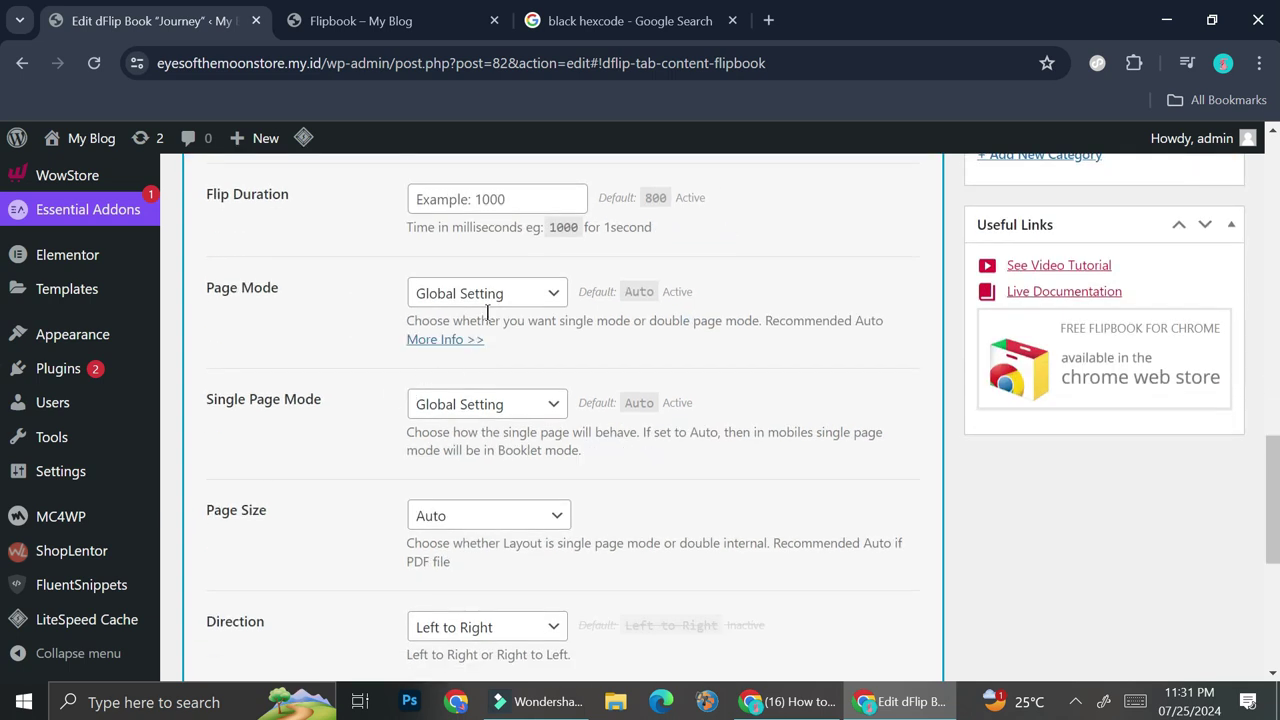
{"action": "left_click", "coordinate": [486, 292]}
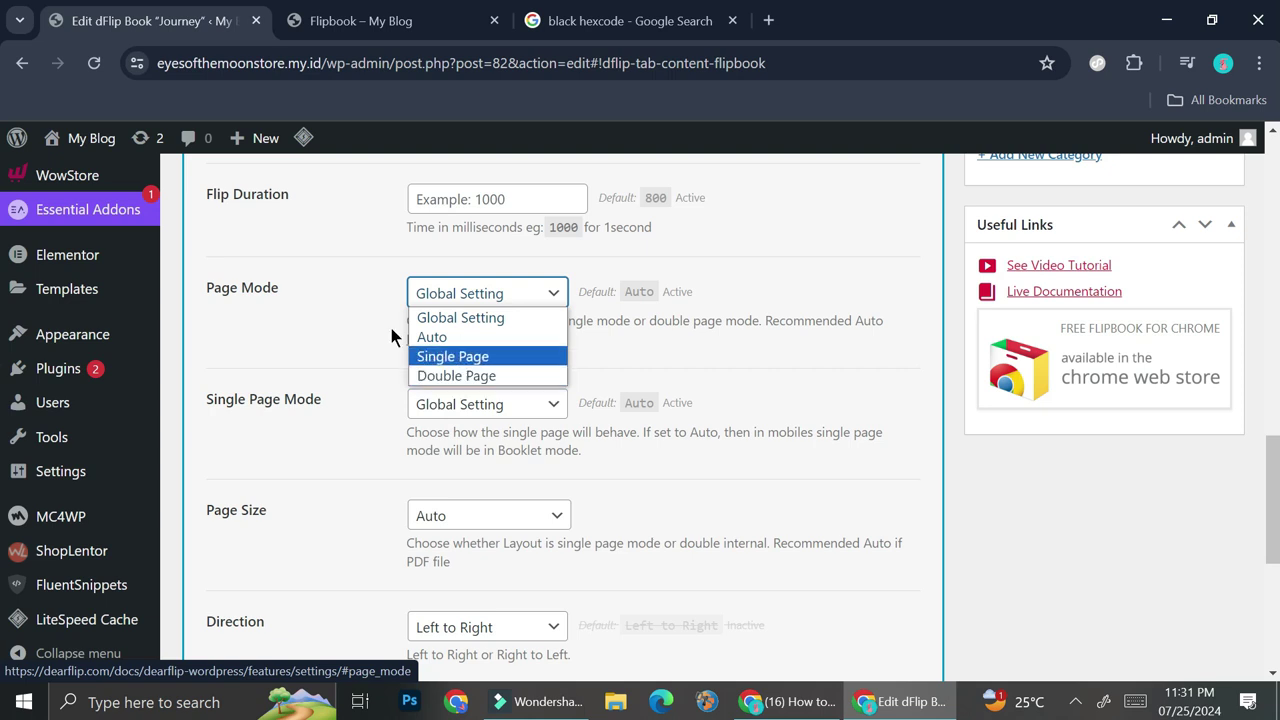
{"action": "left_click", "coordinate": [360, 295]}
{"action": "scroll", "coordinate": [381, 357], "scroll_direction": "down", "scroll_amount": 1}
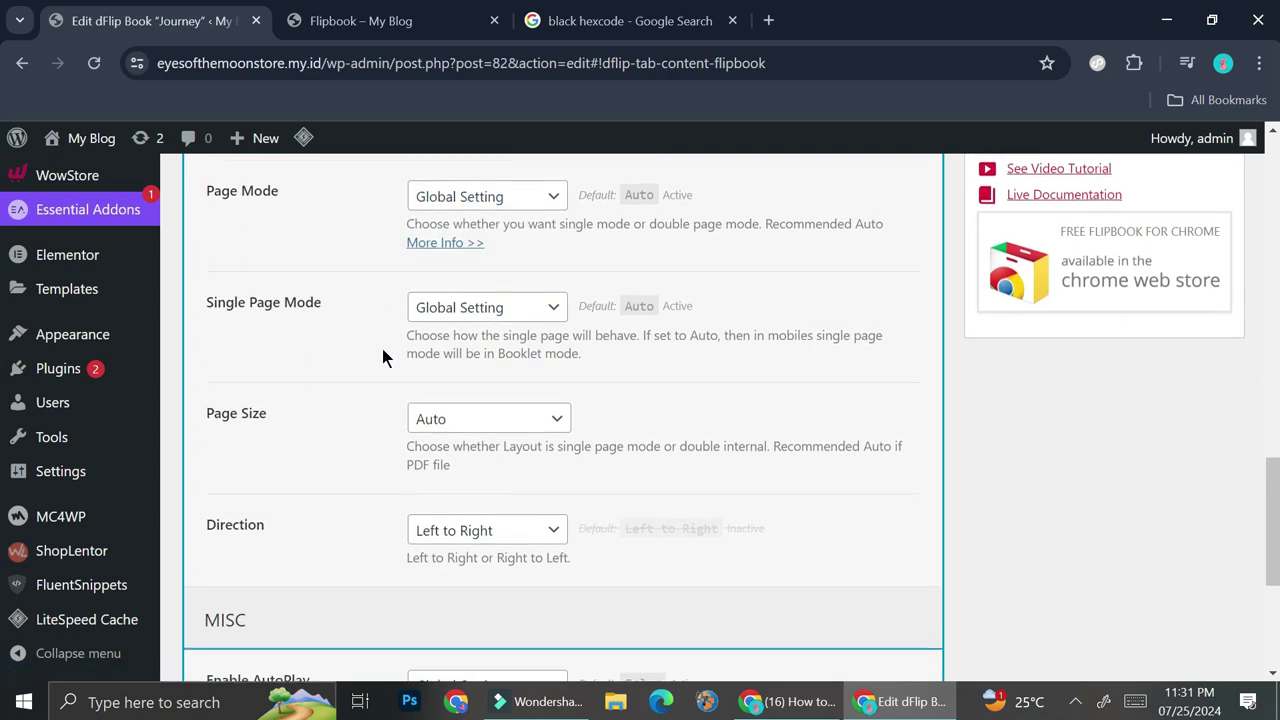
{"action": "left_click", "coordinate": [500, 306]}
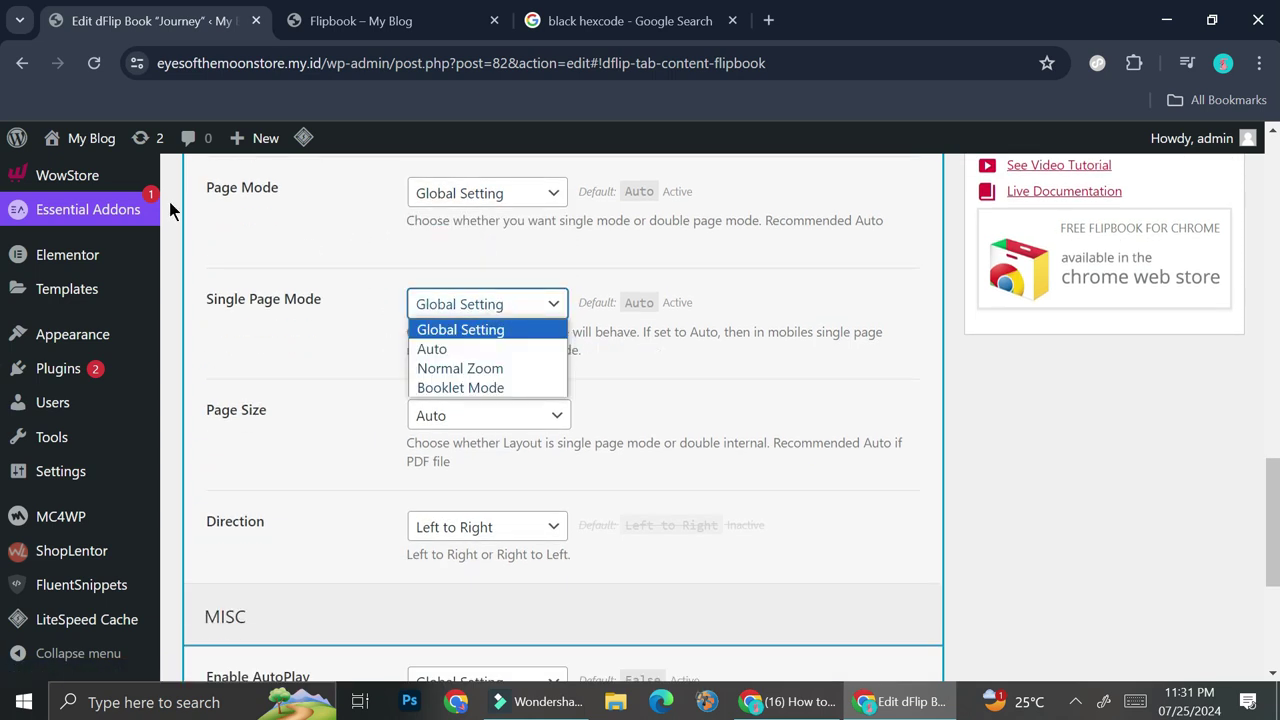
{"action": "left_click", "coordinate": [333, 308]}
{"action": "left_click", "coordinate": [516, 416]}
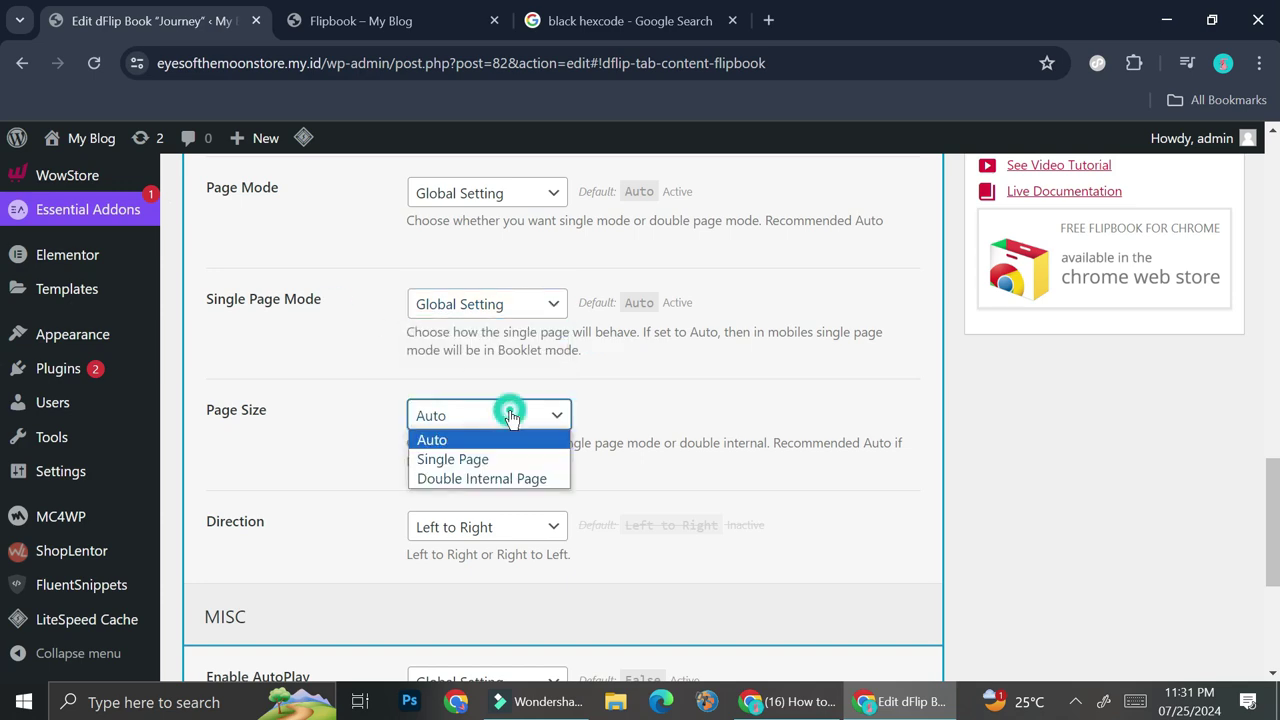
{"action": "left_click", "coordinate": [292, 425]}
{"action": "scroll", "coordinate": [354, 406], "scroll_direction": "down", "scroll_amount": 4}
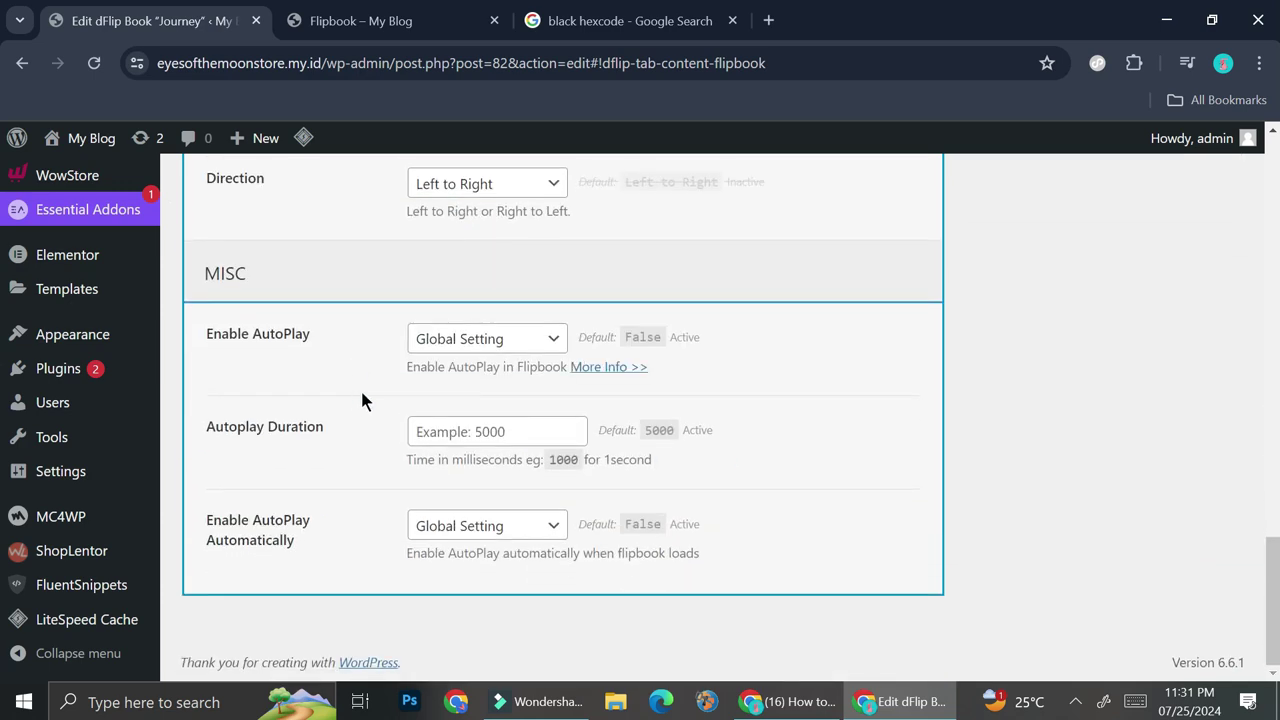
{"action": "scroll", "coordinate": [362, 400], "scroll_direction": "up", "scroll_amount": 15}
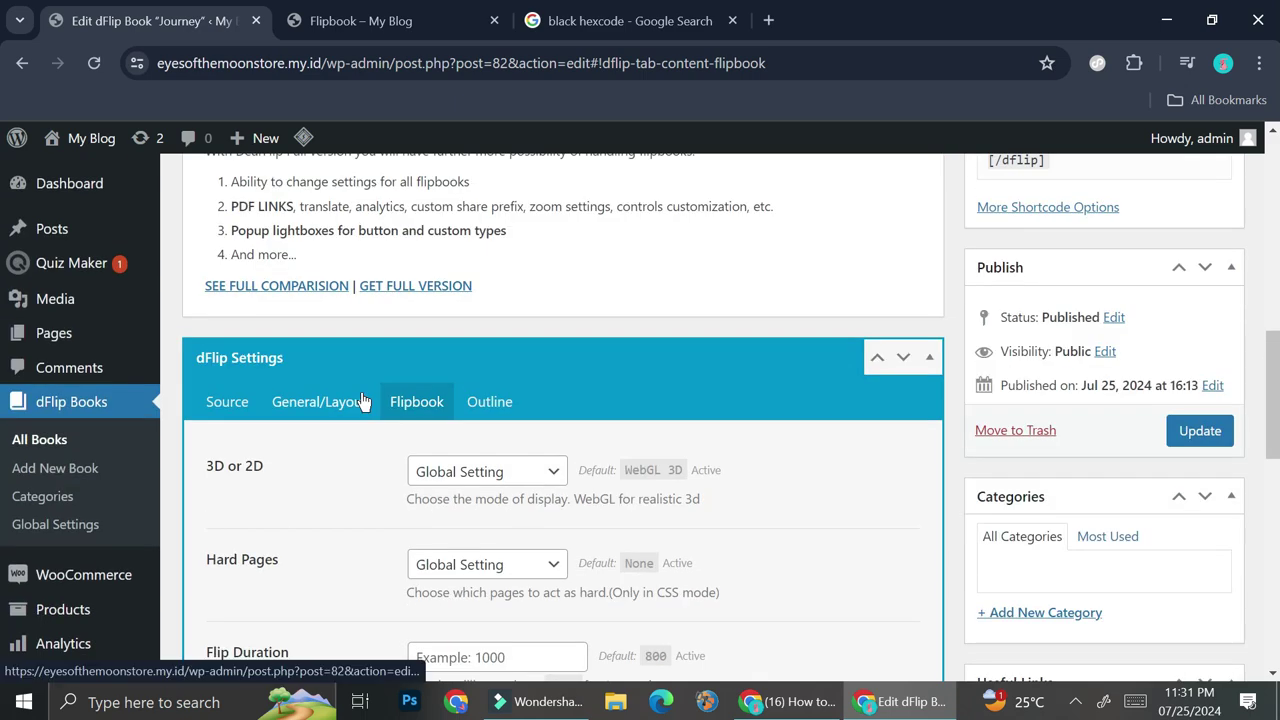
Review the Journey book's Outline settings, including the outline and thumbnail options
{"action": "left_click", "coordinate": [484, 403]}
{"action": "scroll", "coordinate": [482, 405], "scroll_direction": "down", "scroll_amount": 1}
{"action": "scroll", "coordinate": [497, 331], "scroll_direction": "down", "scroll_amount": 1}
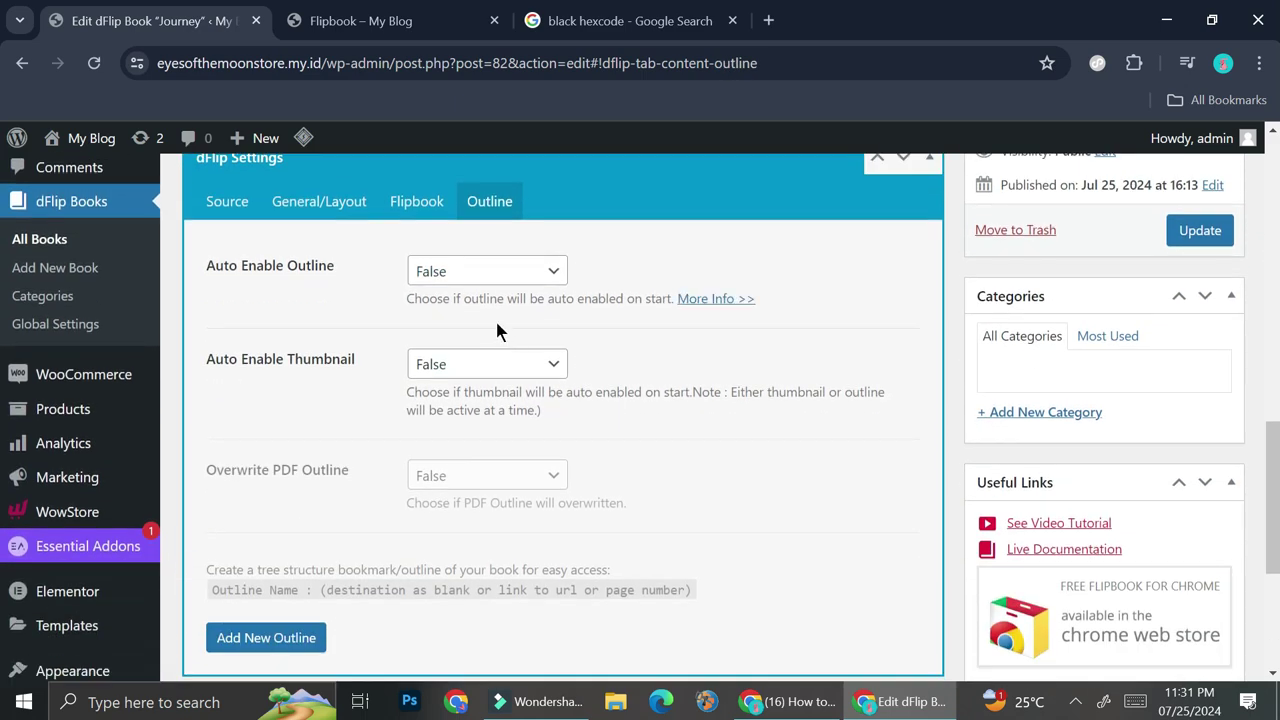
{"action": "scroll", "coordinate": [423, 351], "scroll_direction": "down", "scroll_amount": 2}
{"action": "scroll", "coordinate": [400, 340], "scroll_direction": "up", "scroll_amount": 2}
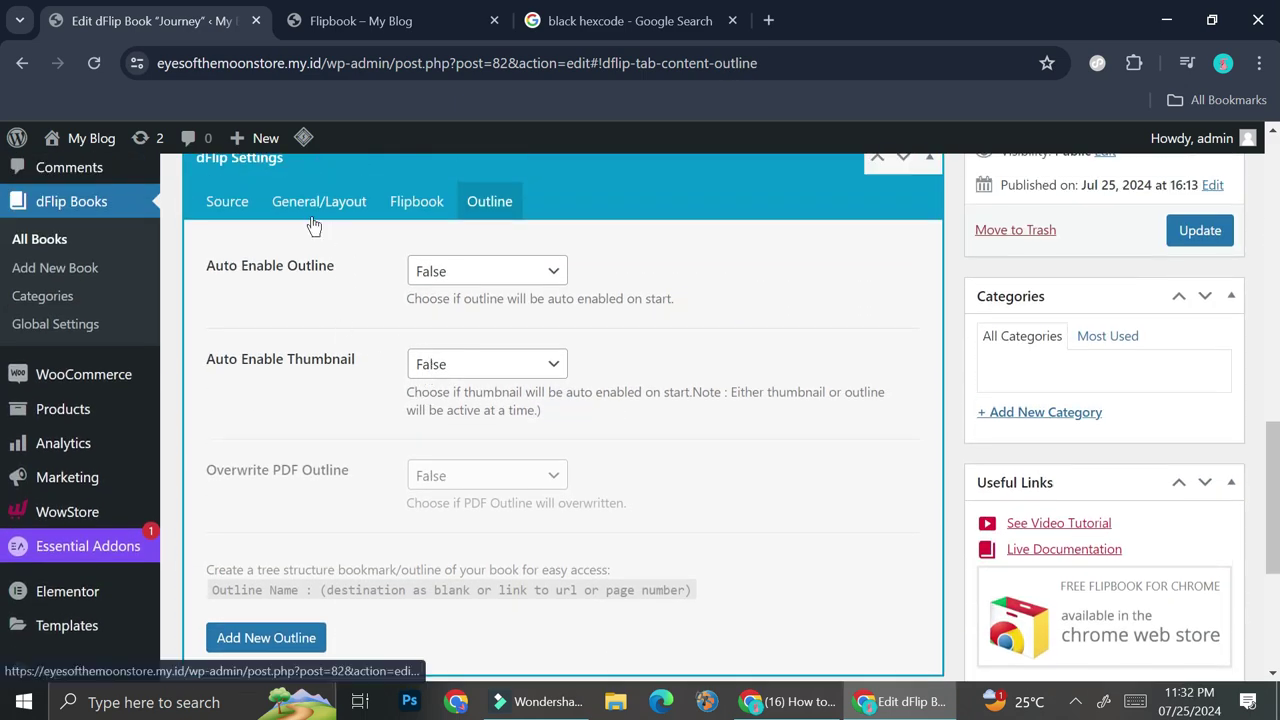
Update the Journey book from its General/Layout settings and copy its LightBox thumb shortcode [dflip id="82" type="thumb"][/dflip]
{"action": "left_click", "coordinate": [316, 206]}
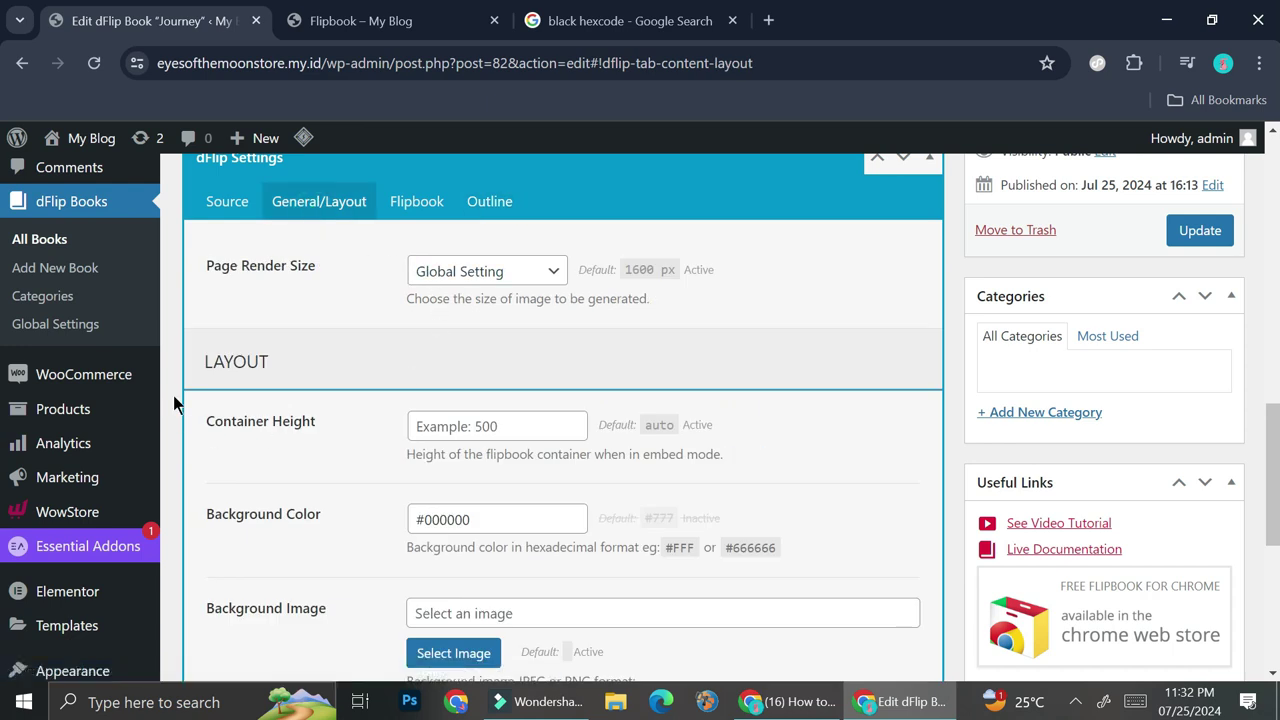
{"action": "scroll", "coordinate": [1135, 432], "scroll_direction": "up", "scroll_amount": 2}
{"action": "left_click", "coordinate": [1197, 430]}
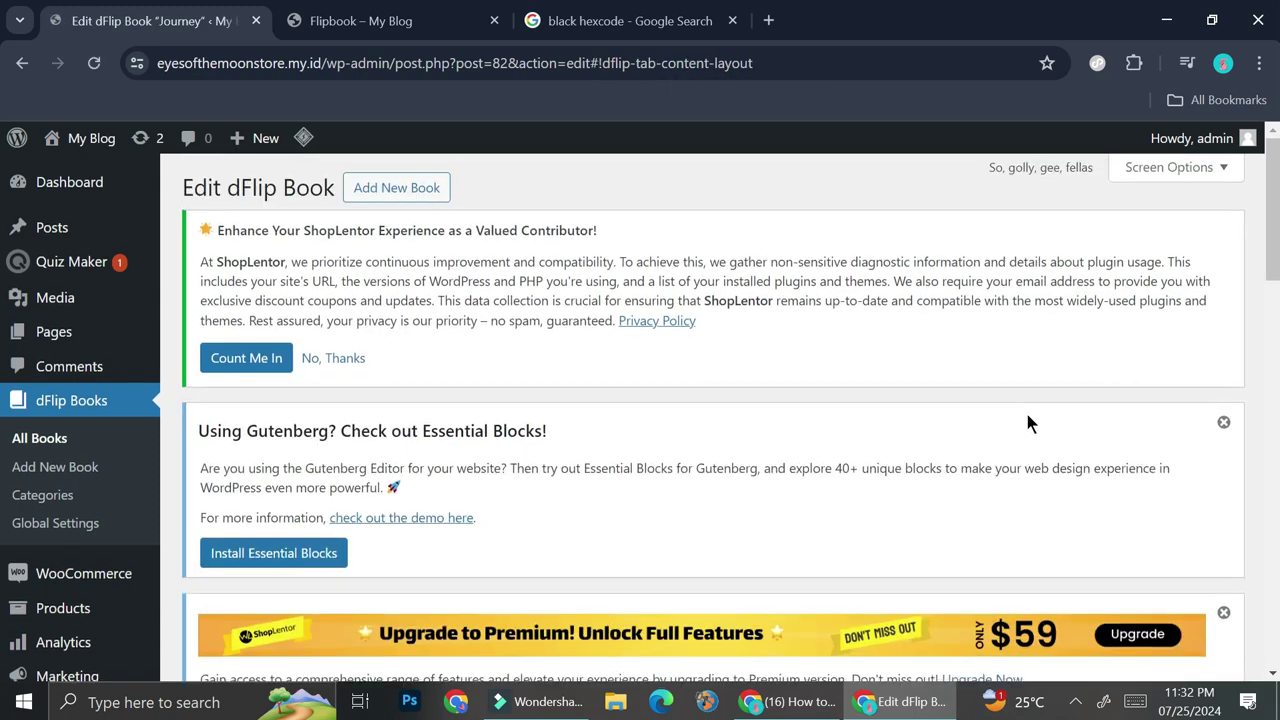
{"action": "scroll", "coordinate": [1025, 409], "scroll_direction": "down", "scroll_amount": 5}
{"action": "left_click_drag", "start_coordinate": [1096, 415], "coordinate": [987, 385]}
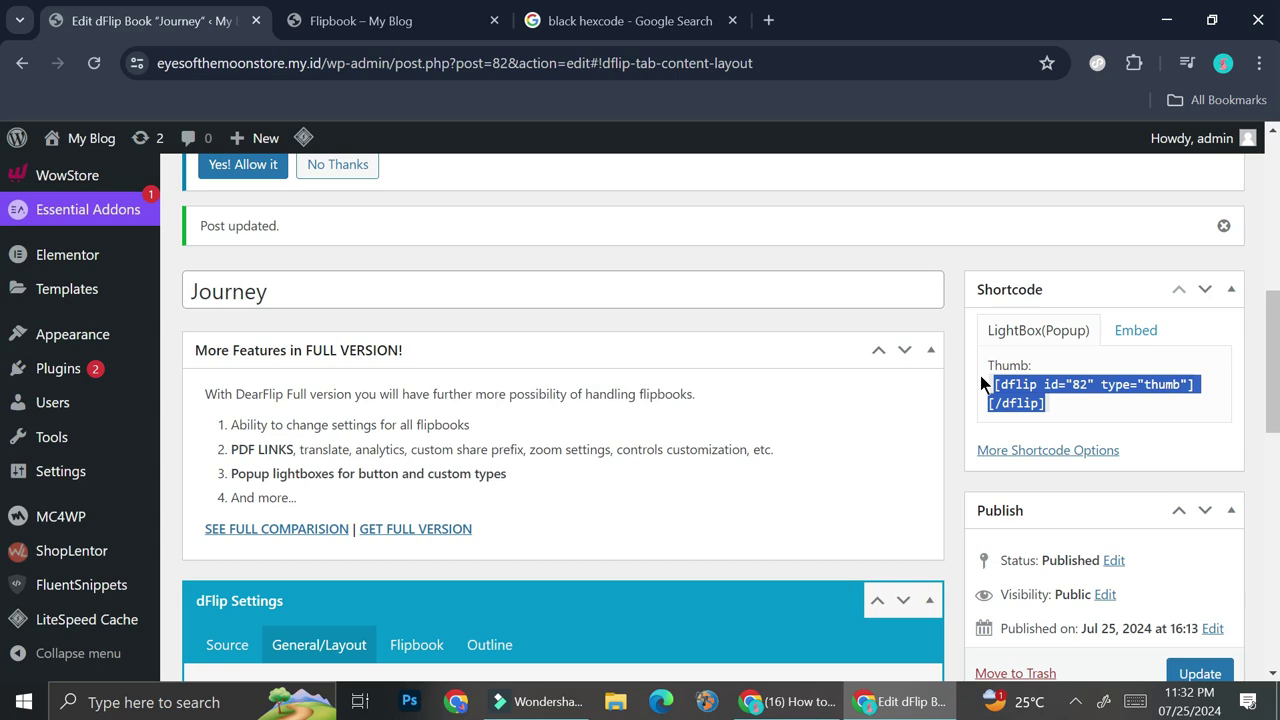
Open the existing Flipbook post for editing from the list of all posts
{"action": "scroll", "coordinate": [57, 366], "scroll_direction": "up", "scroll_amount": 3}
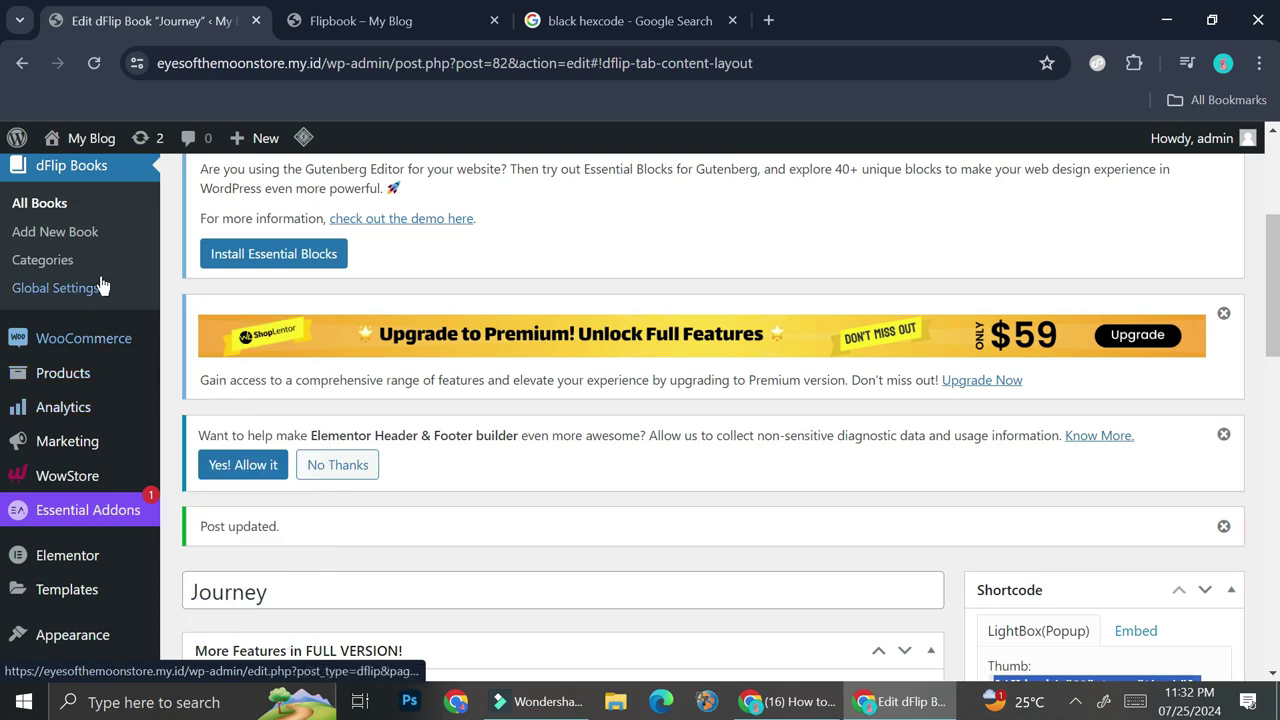
{"action": "scroll", "coordinate": [100, 275], "scroll_direction": "up", "scroll_amount": 2}
{"action": "left_click", "coordinate": [89, 200]}
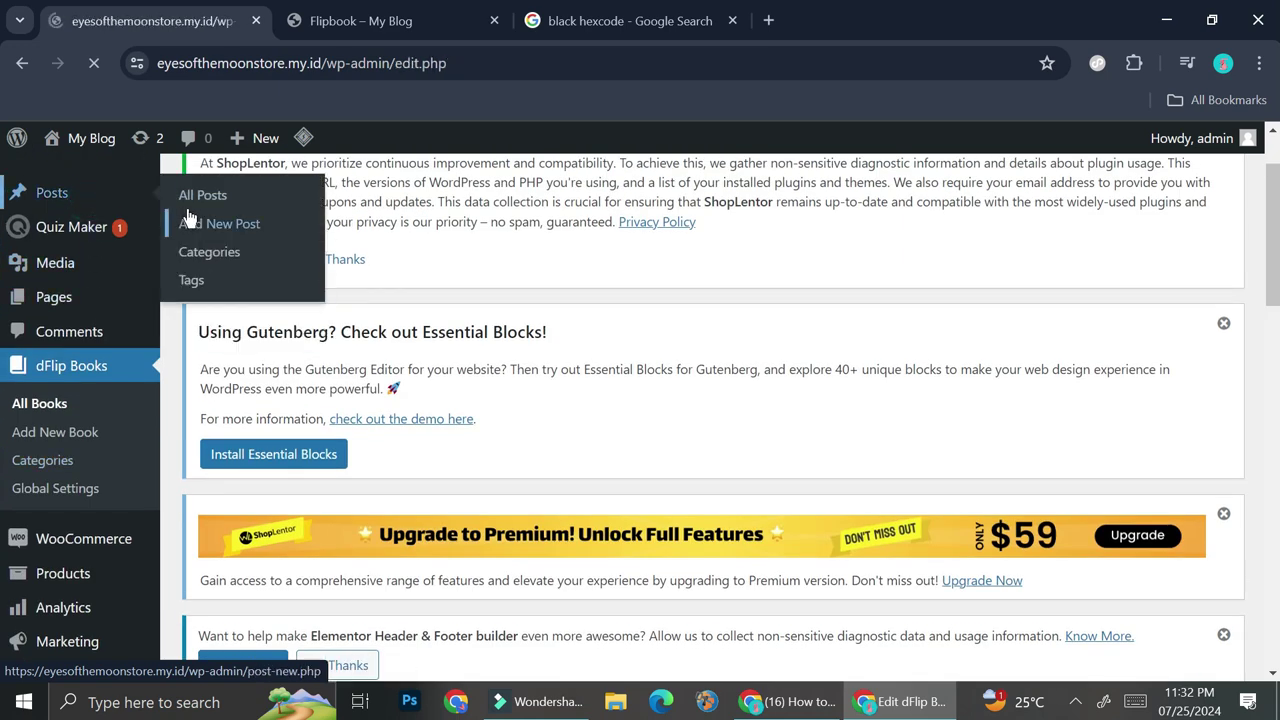
{"action": "scroll", "coordinate": [500, 373], "scroll_direction": "down", "scroll_amount": 7}
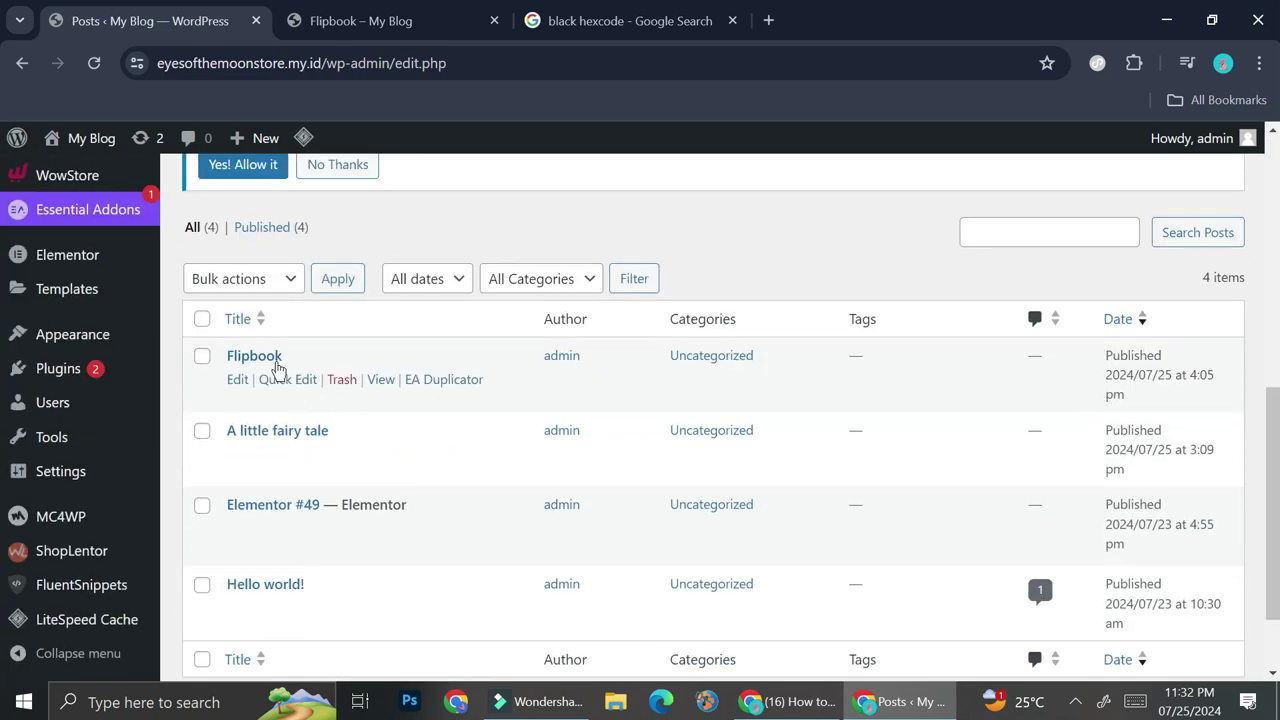
{"action": "left_click", "coordinate": [238, 380]}
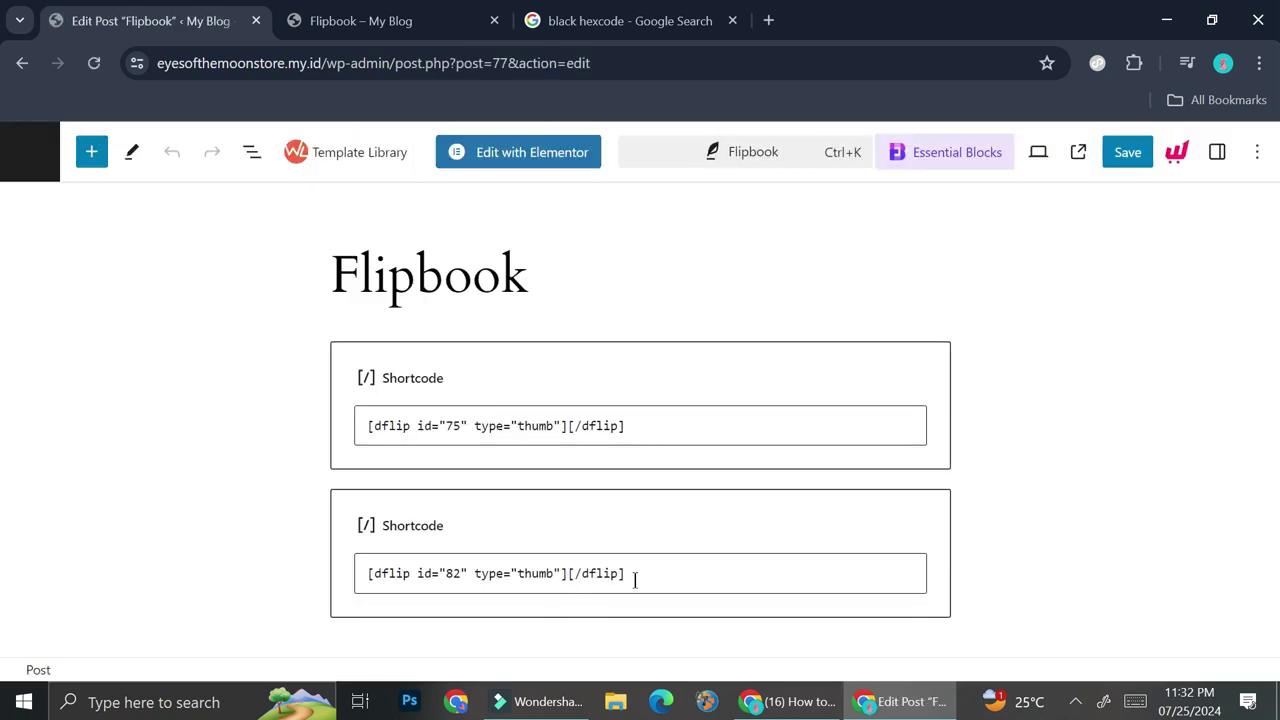
Make sure the second Shortcode block contains [dflip id="82" type="thumb"][/dflip] and save the Flipbook post
{"action": "left_click_drag", "start_coordinate": [681, 582], "coordinate": [294, 587]}
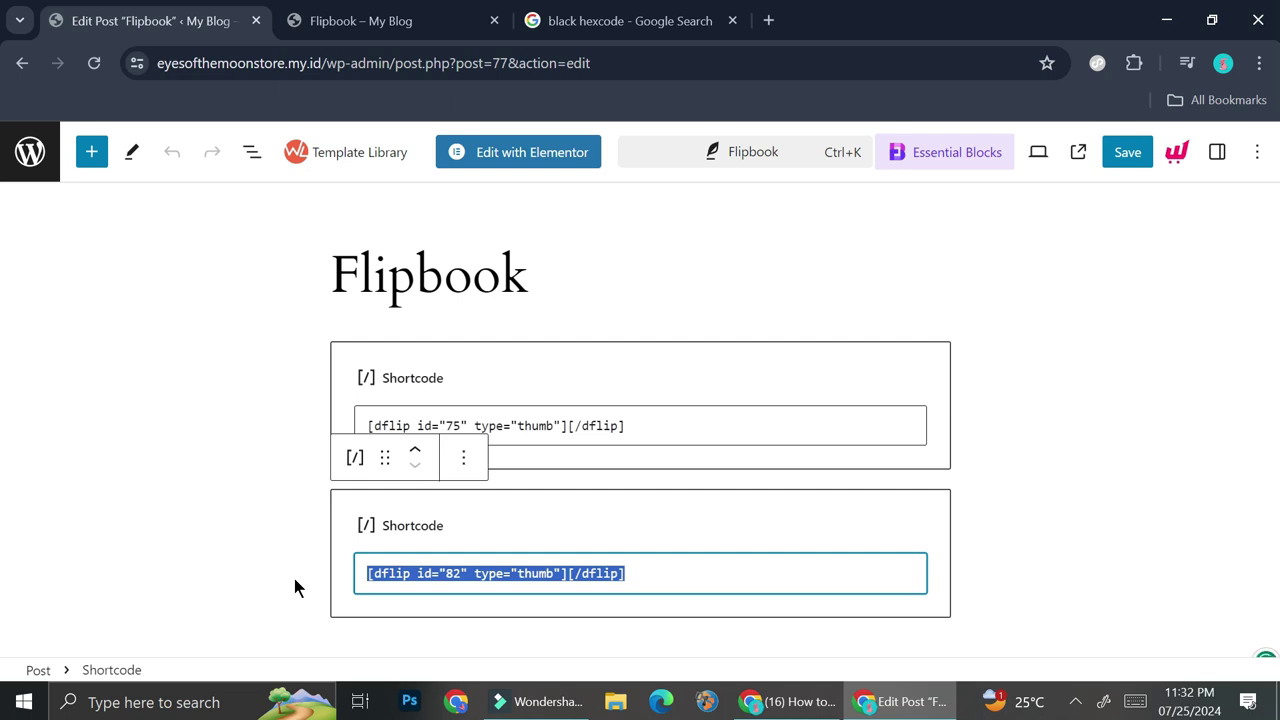
{"action": "key", "text": "Right"}
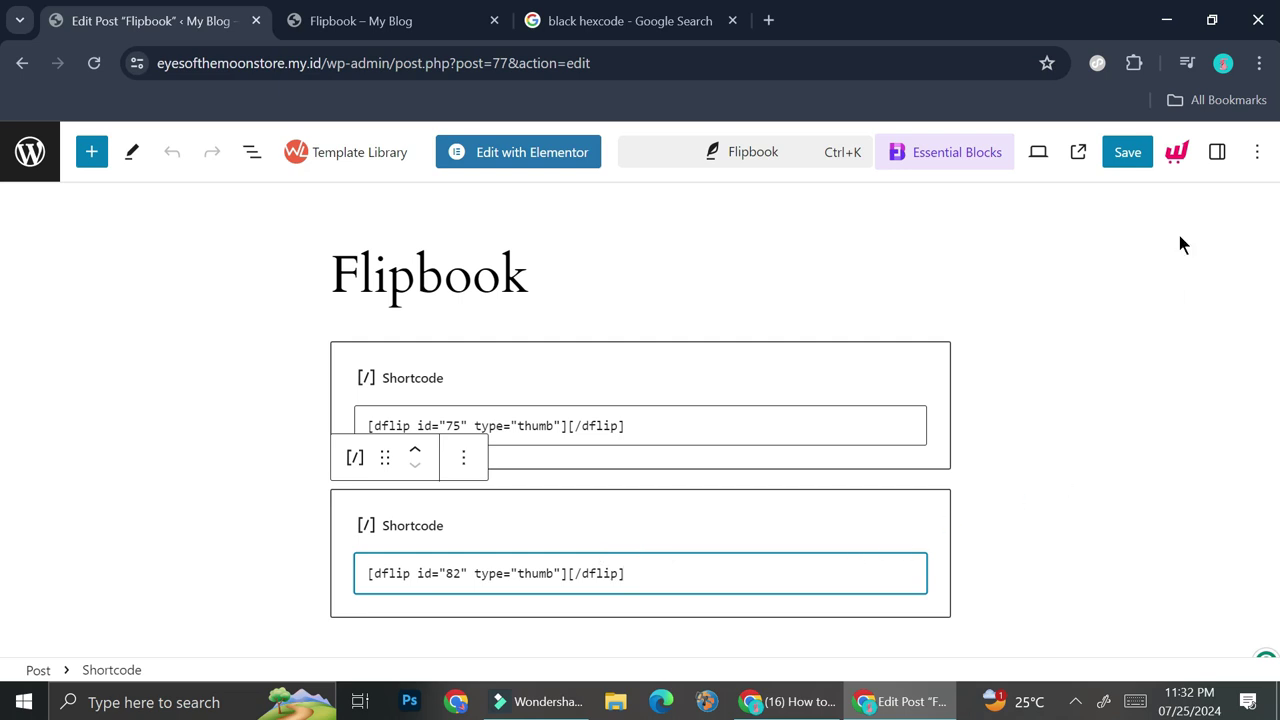
{"action": "left_click", "coordinate": [1130, 154]}
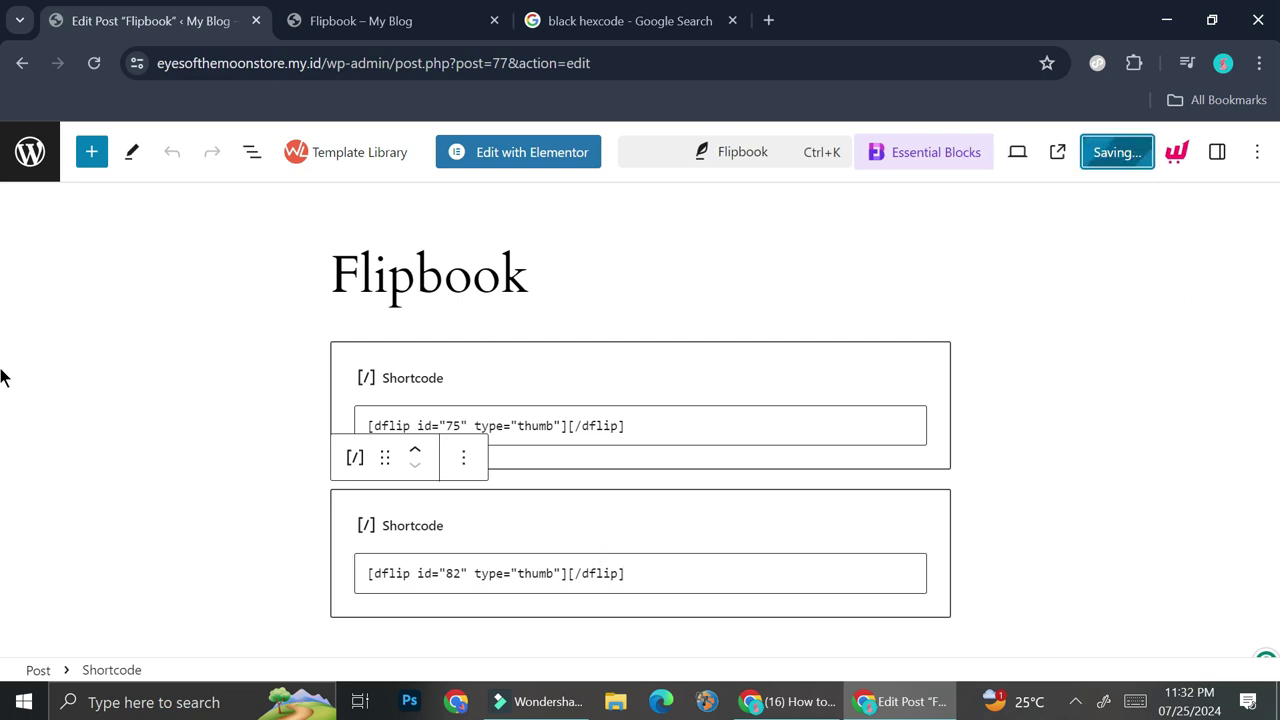
Reload the published Flipbook post, page through the fashion image flipbook to its last page and close it
{"action": "left_click", "coordinate": [352, 12]}
{"action": "left_click", "coordinate": [96, 66]}
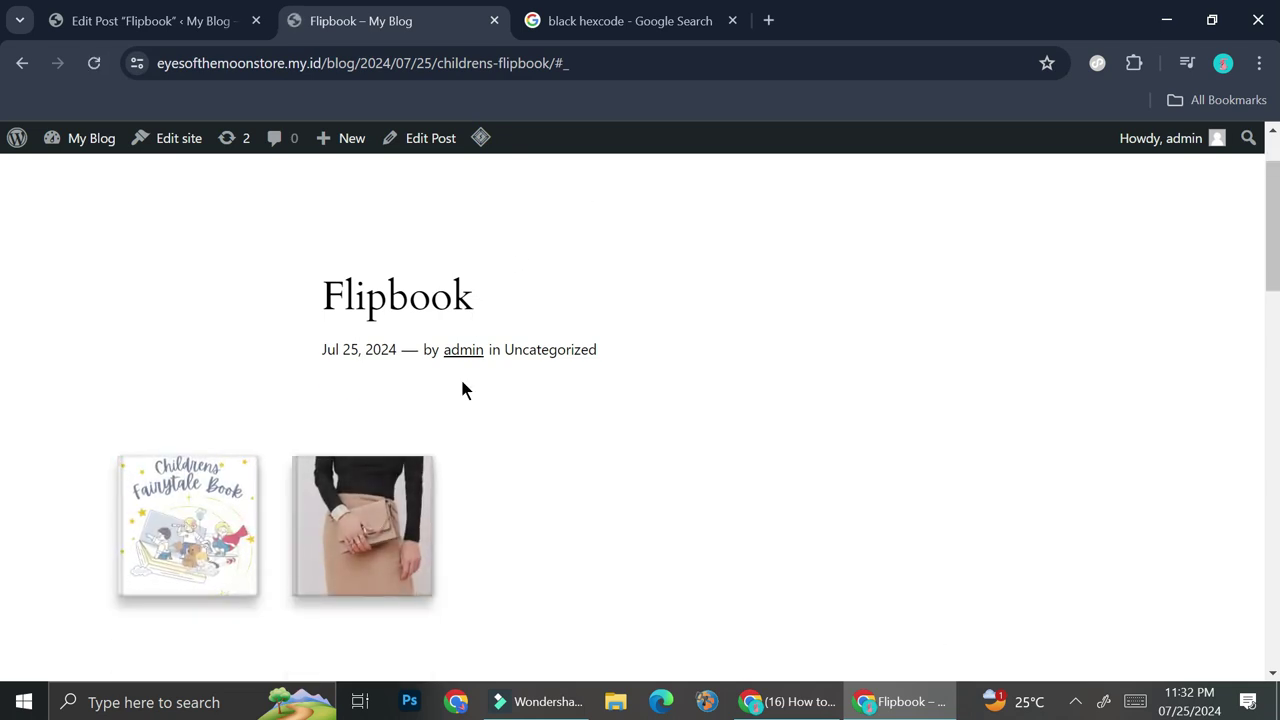
{"action": "left_click", "coordinate": [397, 508]}
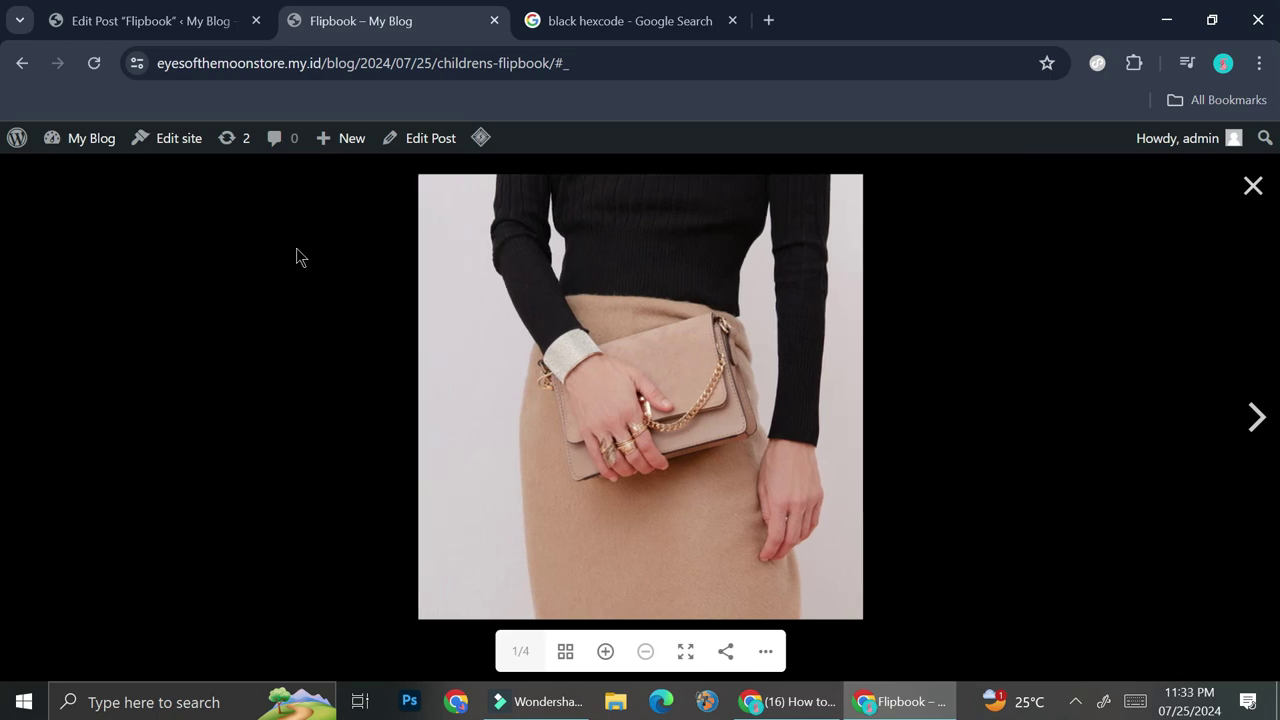
{"action": "left_click", "coordinate": [1259, 422]}
{"action": "left_click", "coordinate": [1260, 426]}
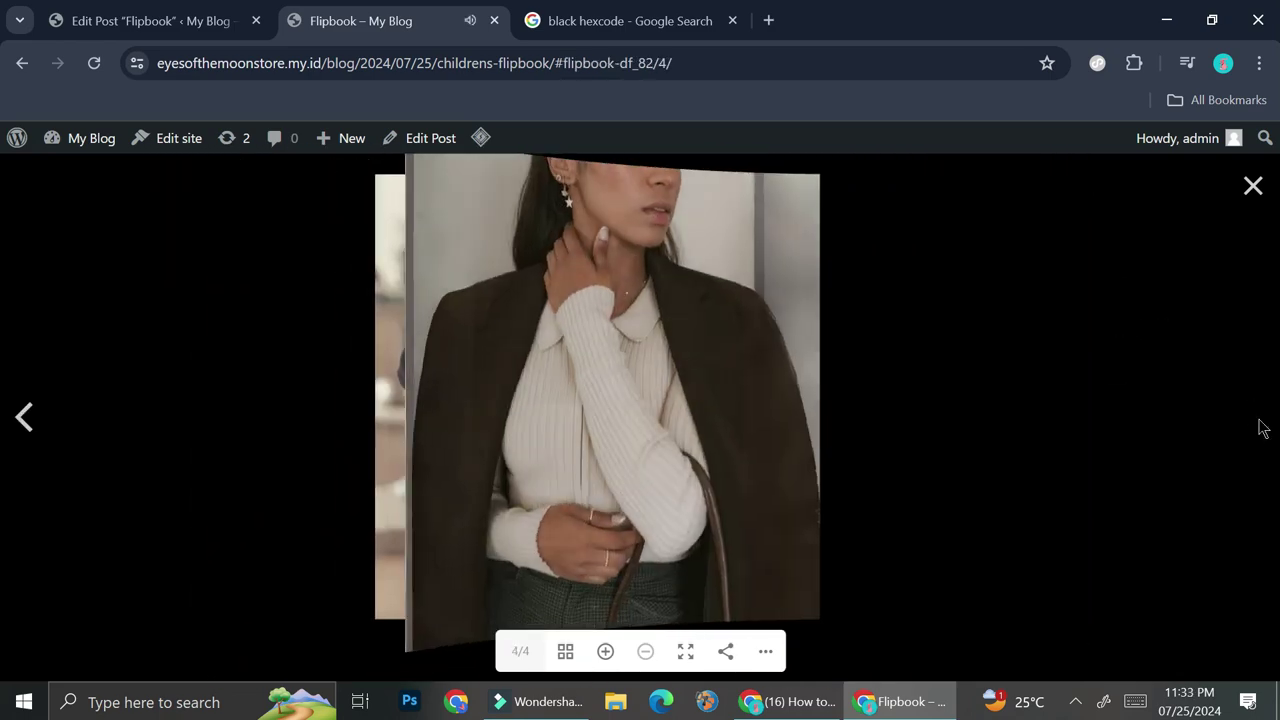
{"action": "left_click", "coordinate": [1253, 188]}
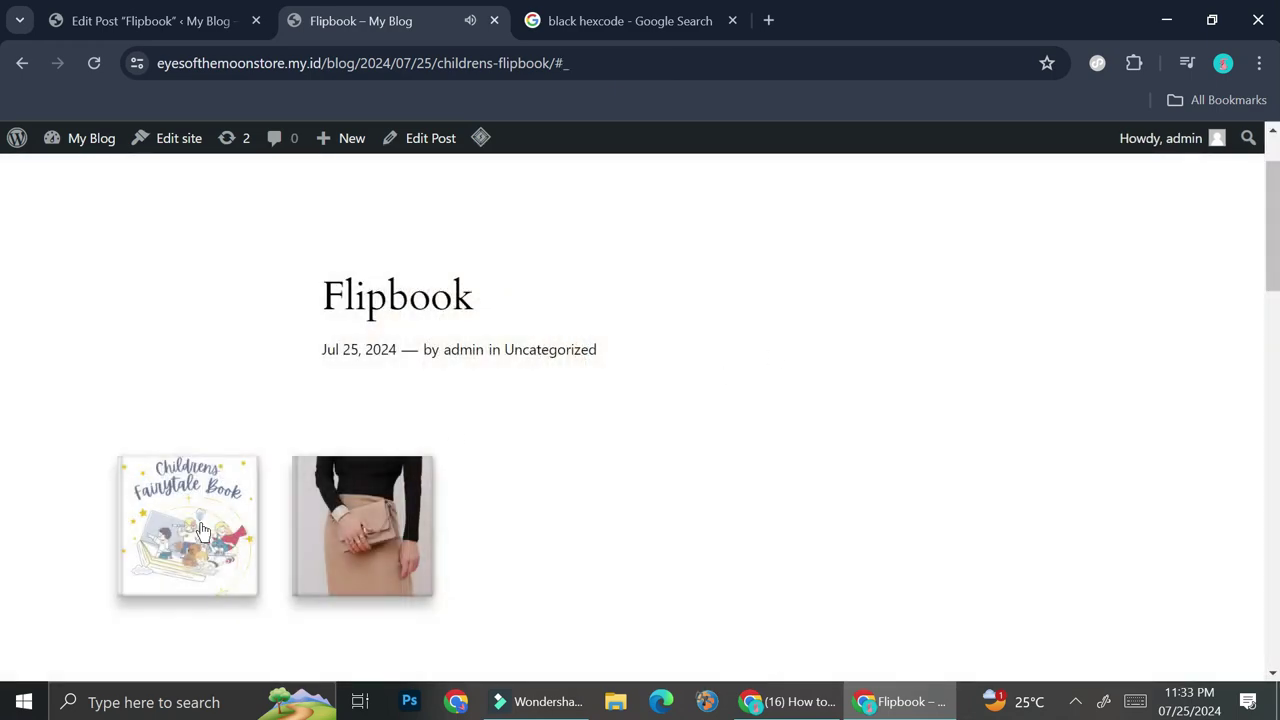
View the Childrens Fairytale Book flipbook, turn one spread forward and back to the cover, and close it
{"action": "left_click", "coordinate": [190, 527]}
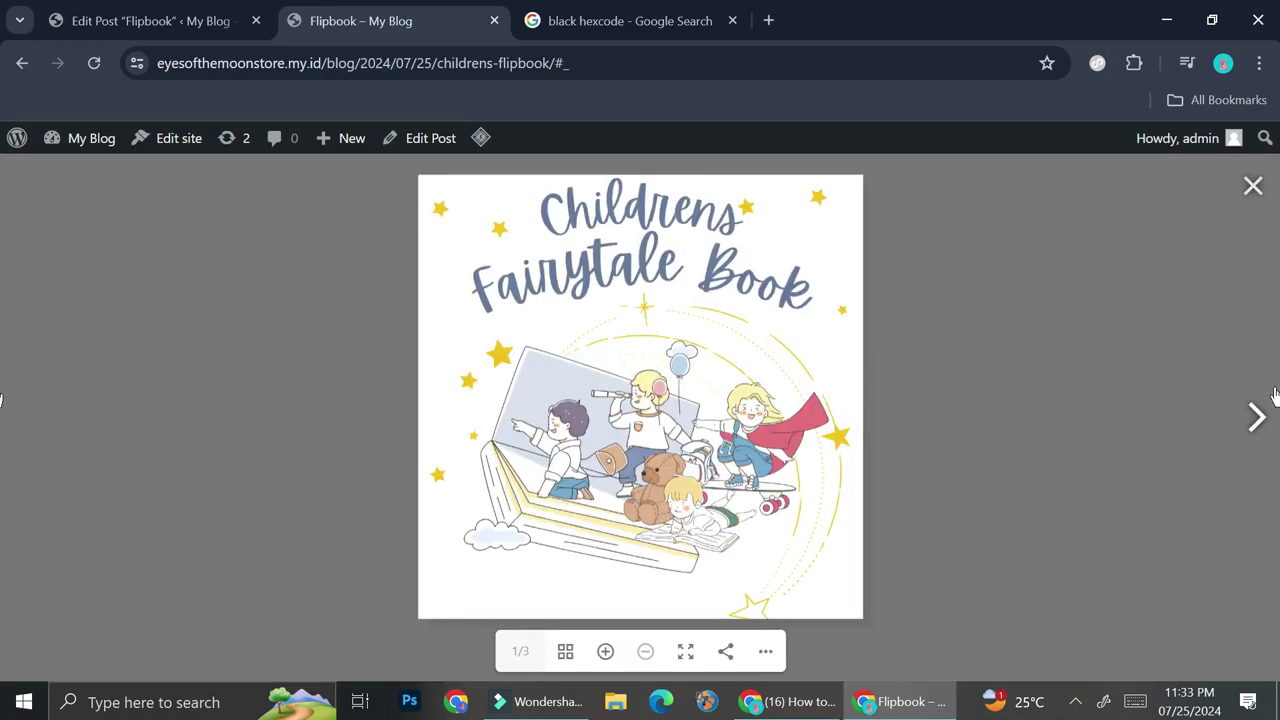
{"action": "left_click", "coordinate": [1258, 417]}
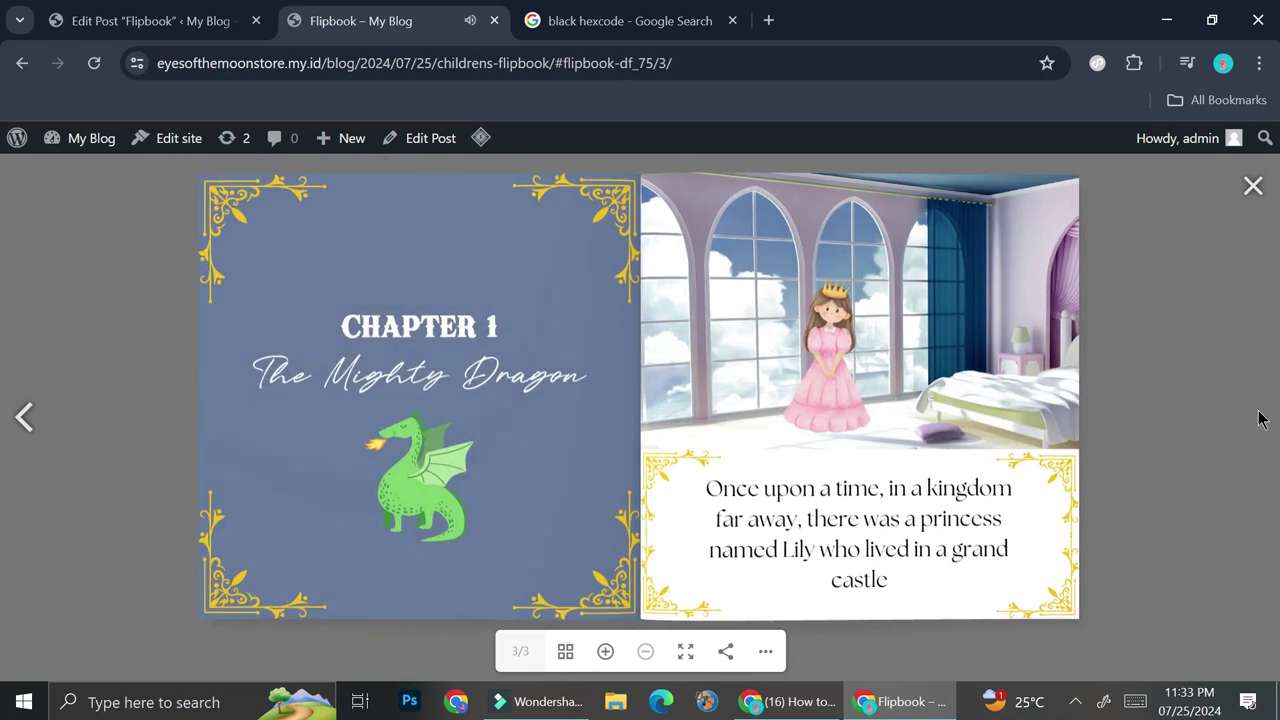
{"action": "left_click", "coordinate": [23, 417]}
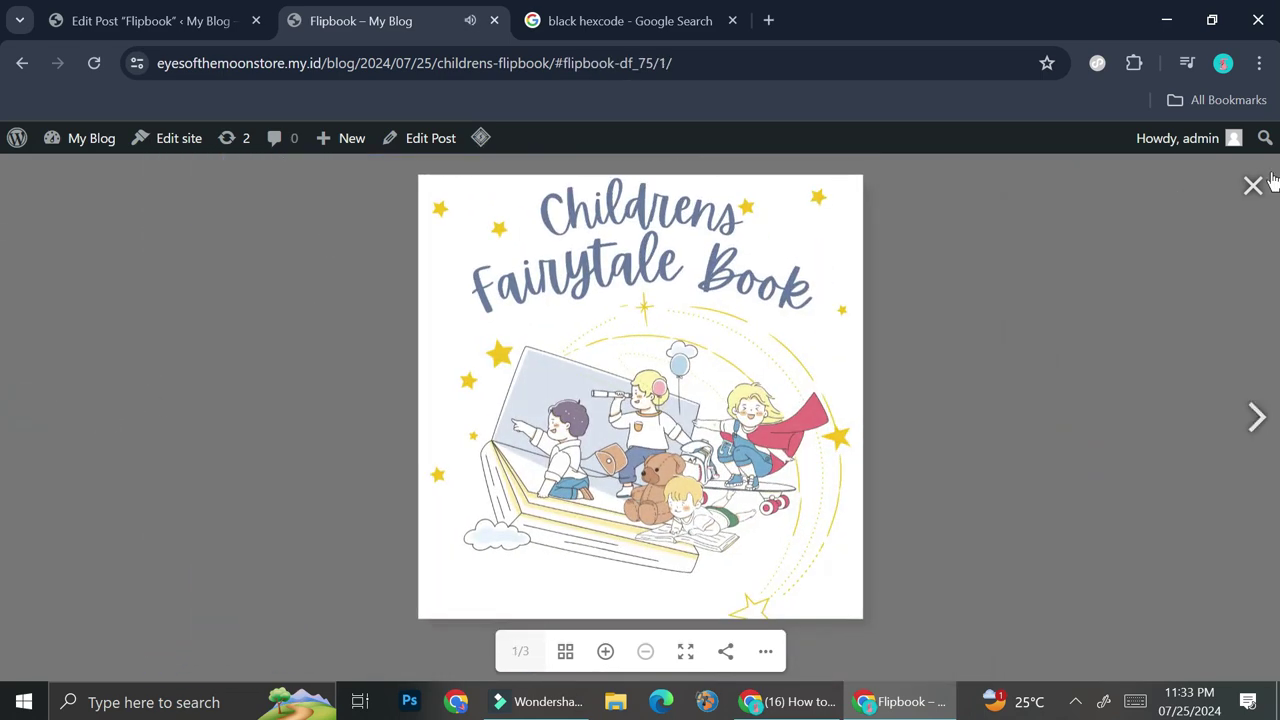
{"action": "left_click", "coordinate": [1250, 187]}
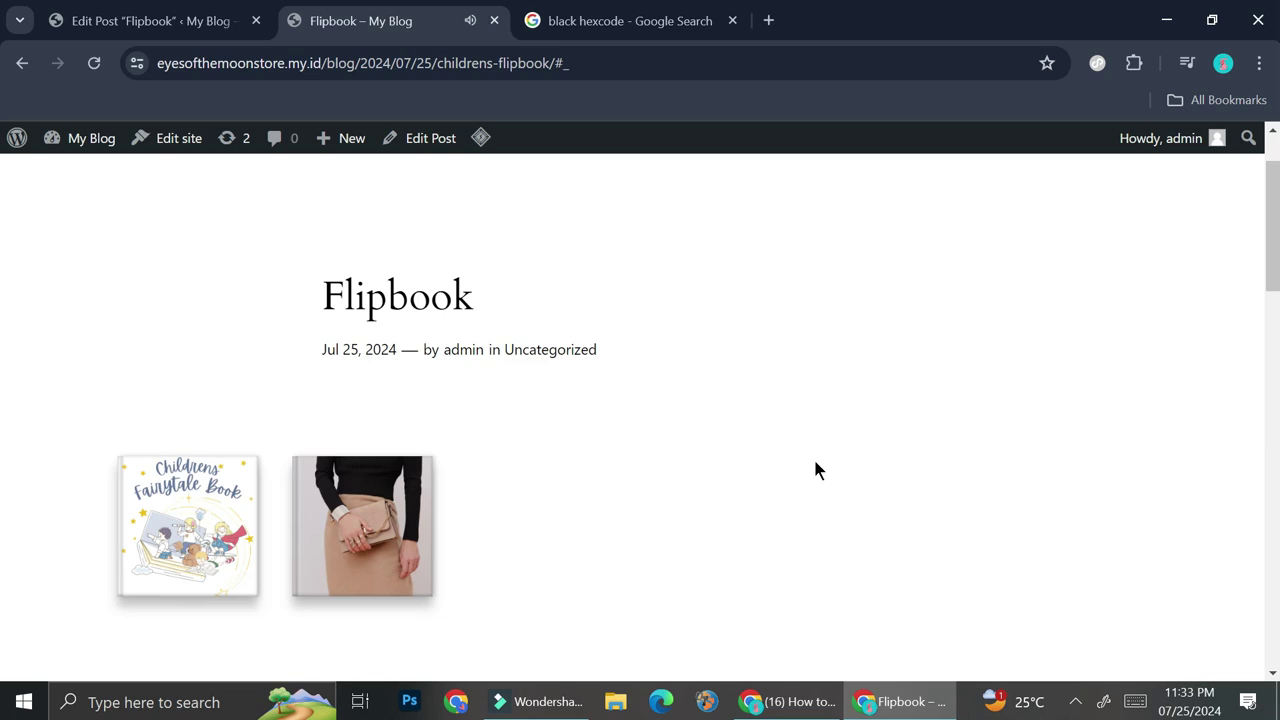